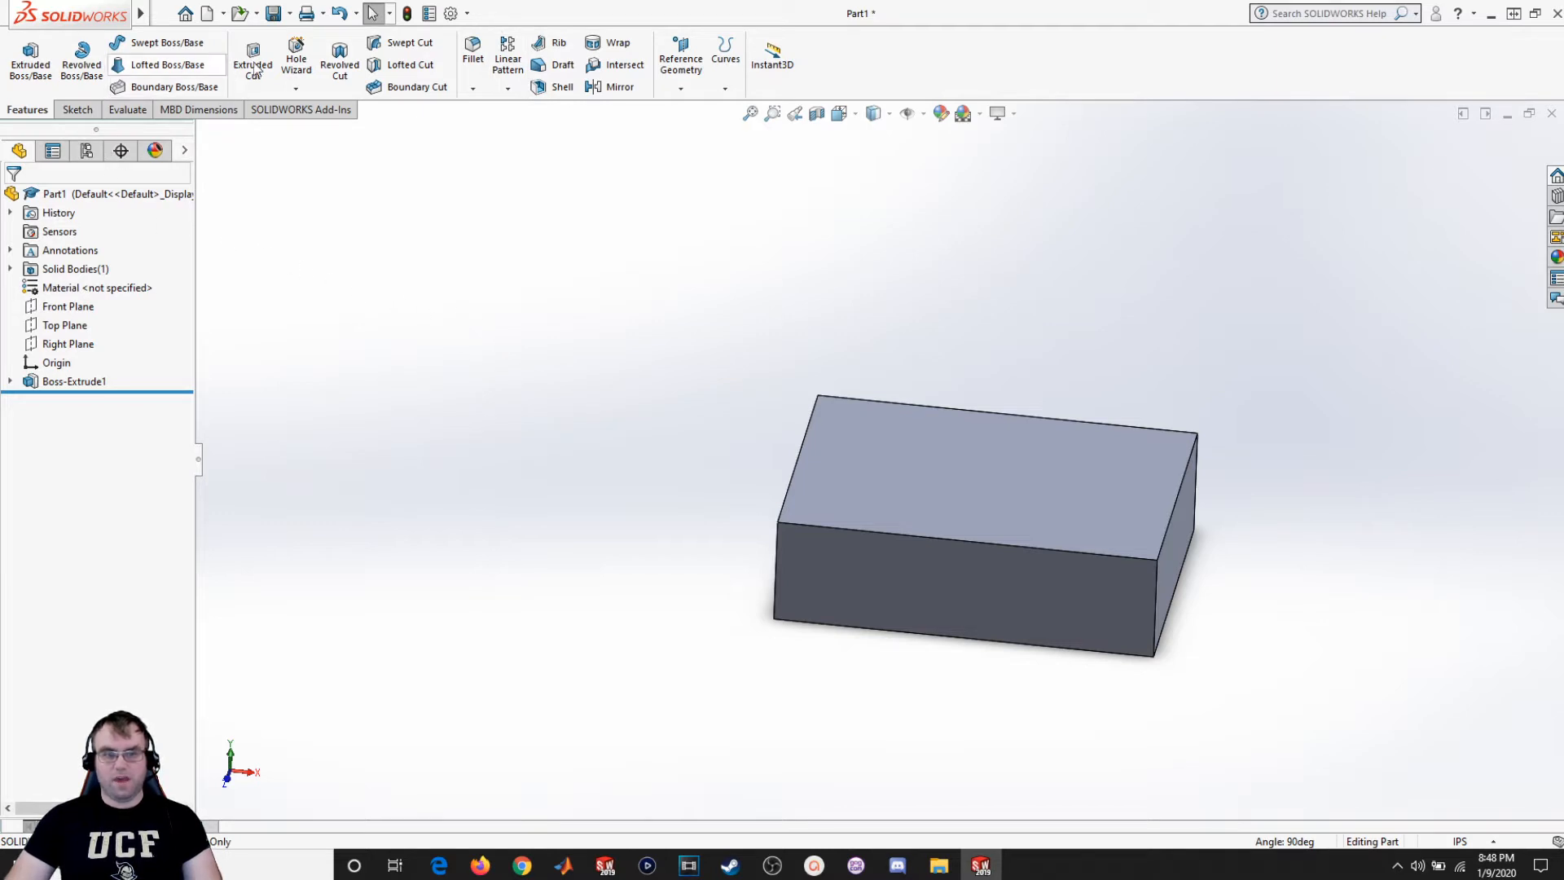
pyautogui.click(520, 61)
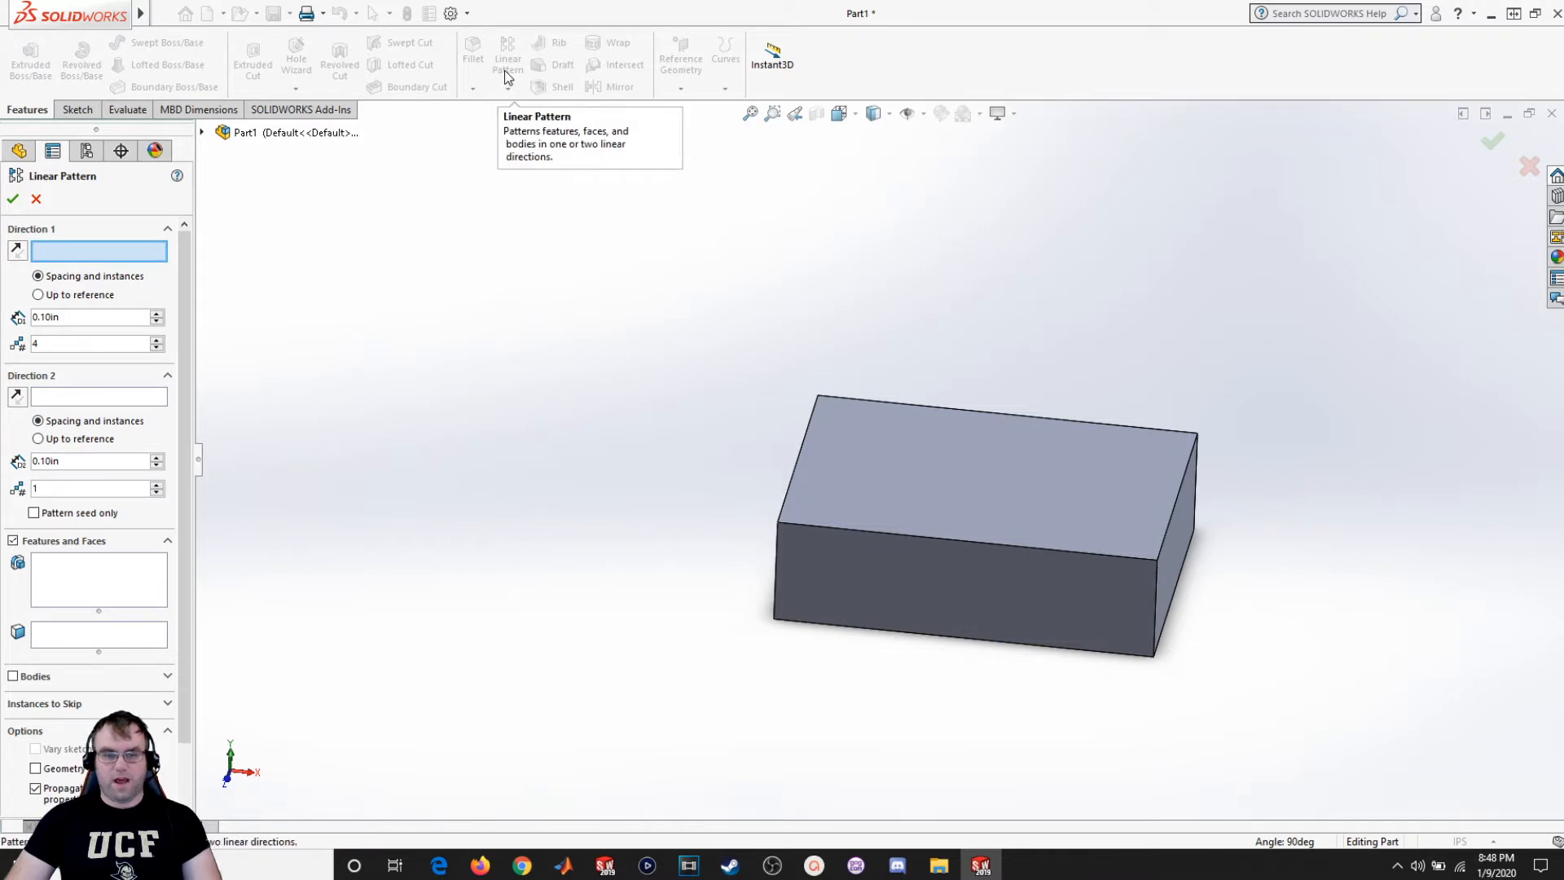
pyautogui.click(35, 198)
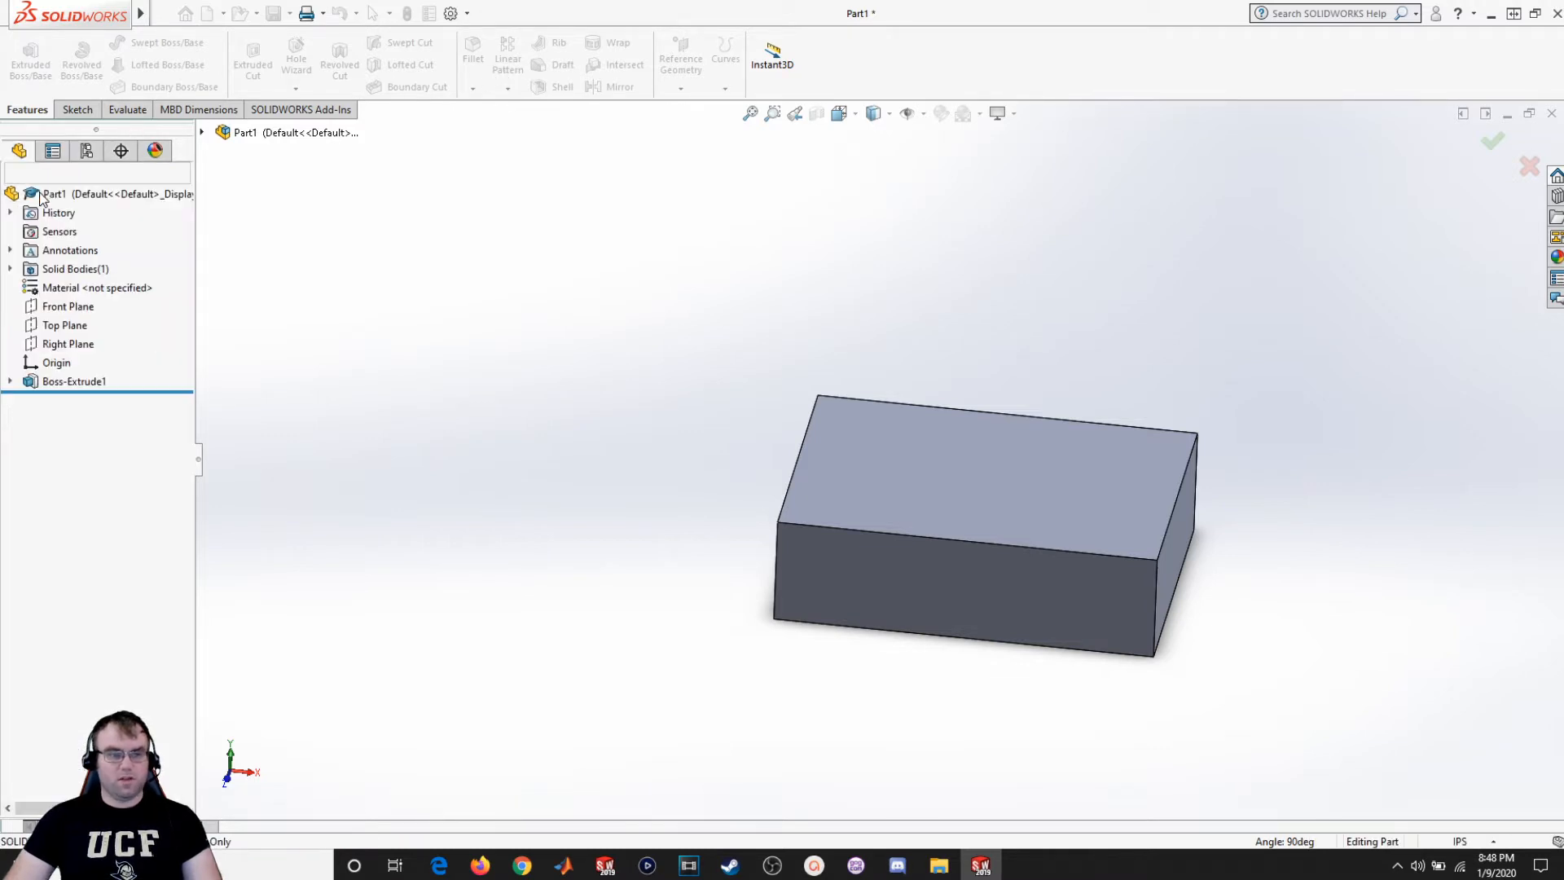
pyautogui.click(77, 110)
pyautogui.click(34, 109)
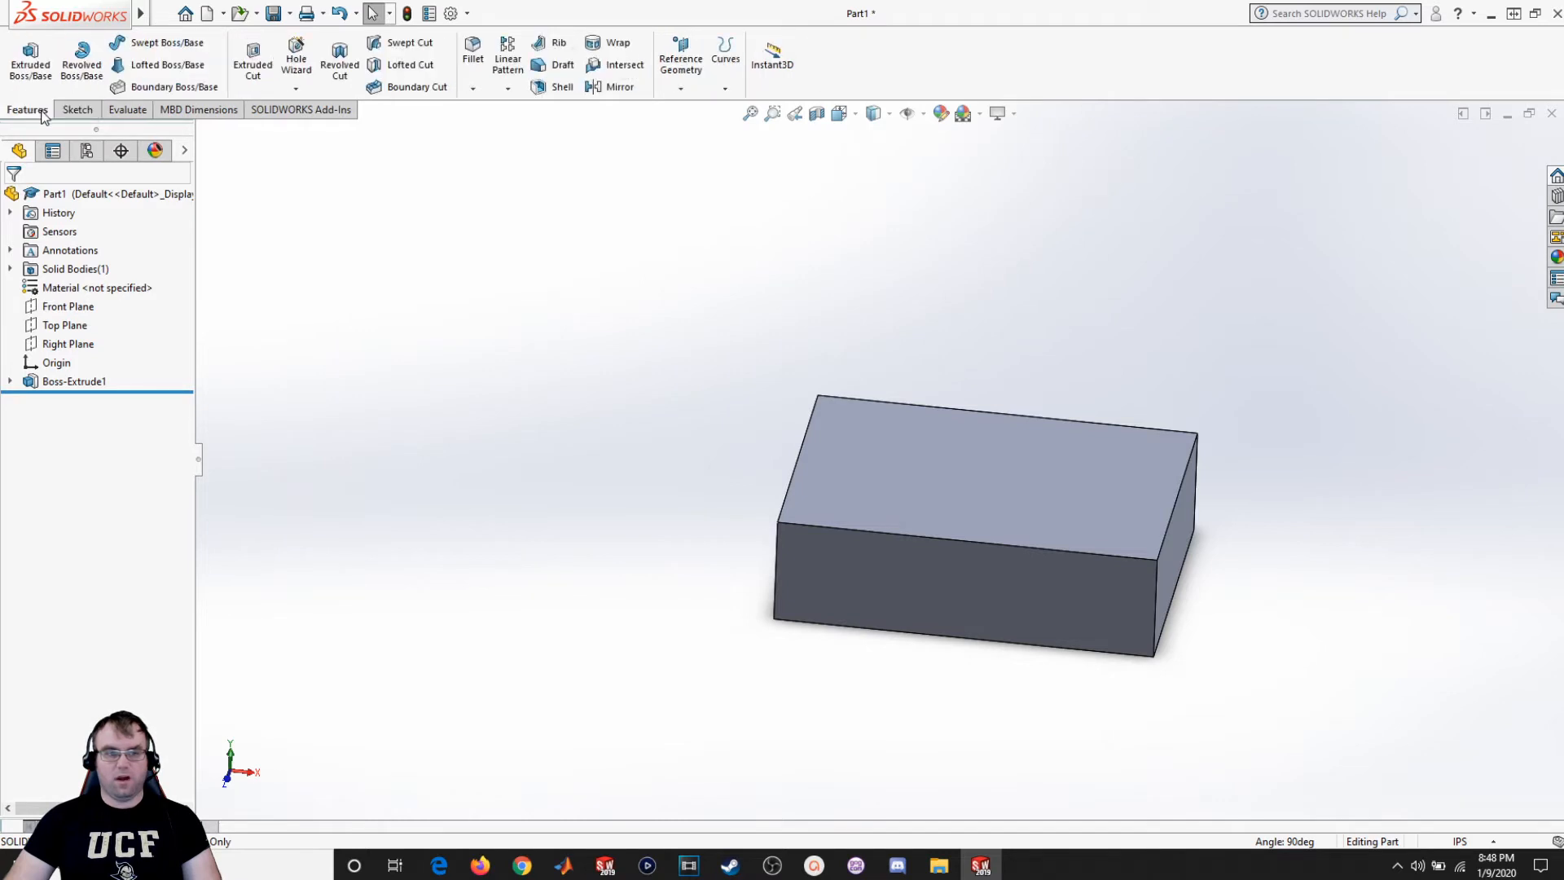
# Place a Hole Wizard hole on the block's top face near its upper-left corner, about 0.85 in and 0.73 in from the edges.
pyautogui.click(297, 61)
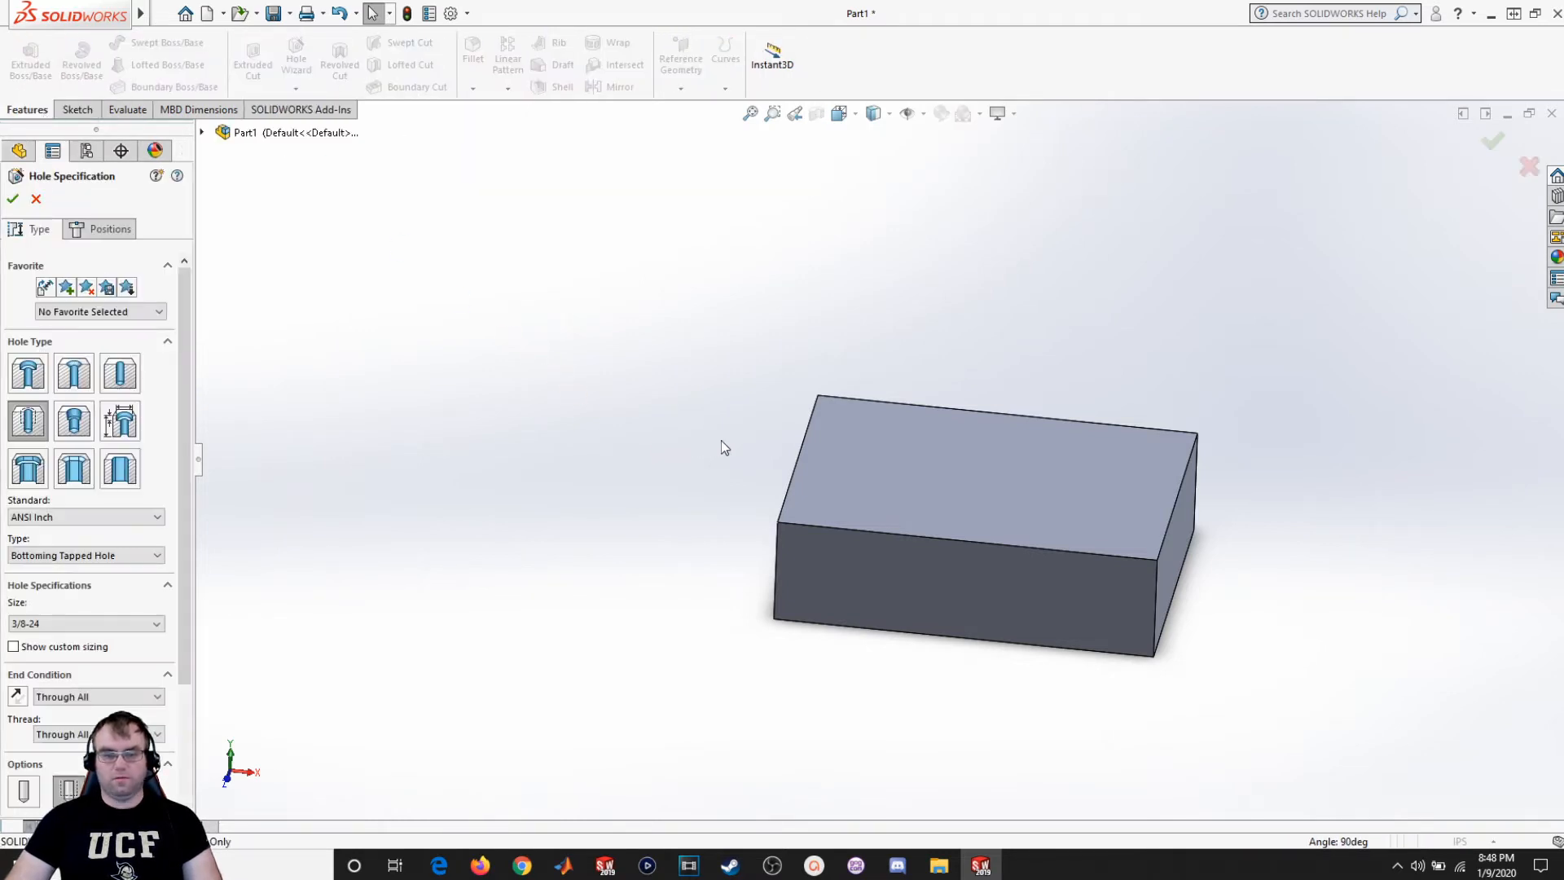
pyautogui.click(104, 229)
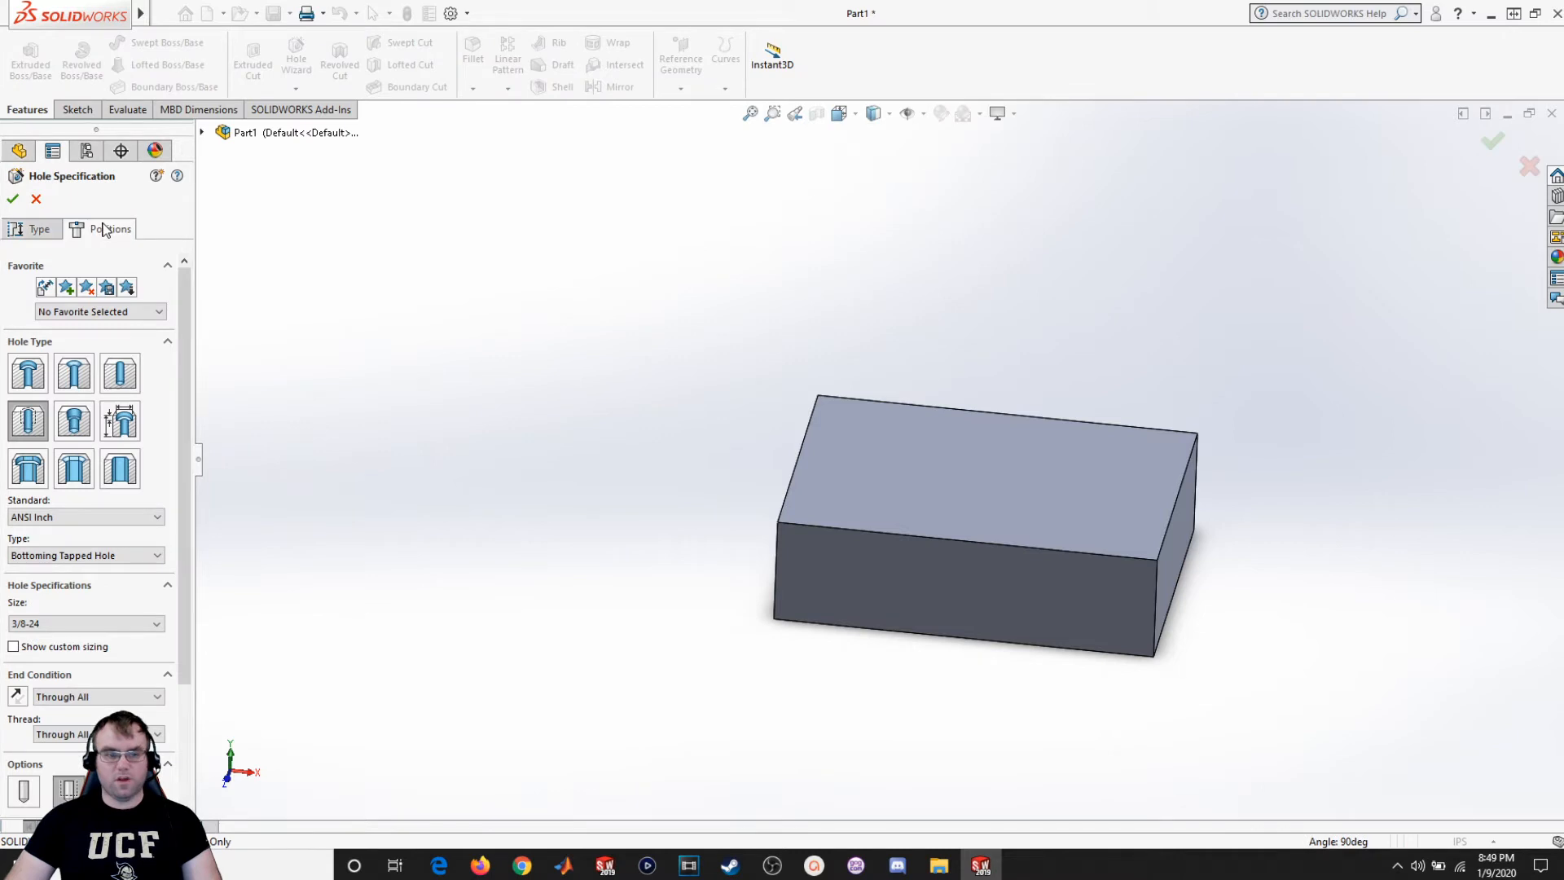
pyautogui.click(872, 427)
pyautogui.press('space')
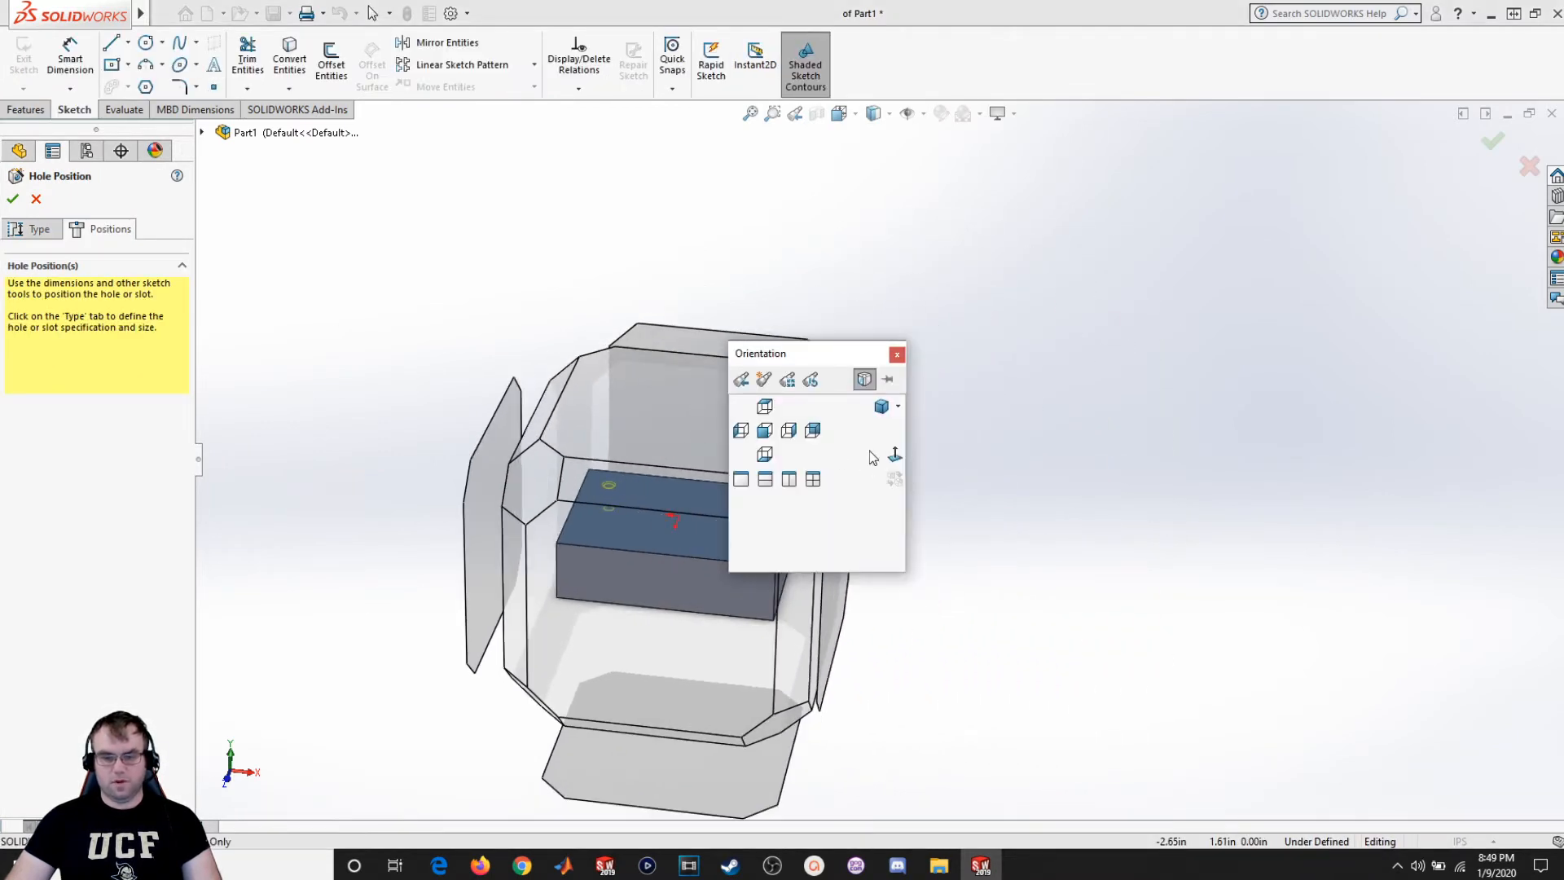
pyautogui.click(894, 457)
pyautogui.press('Escape')
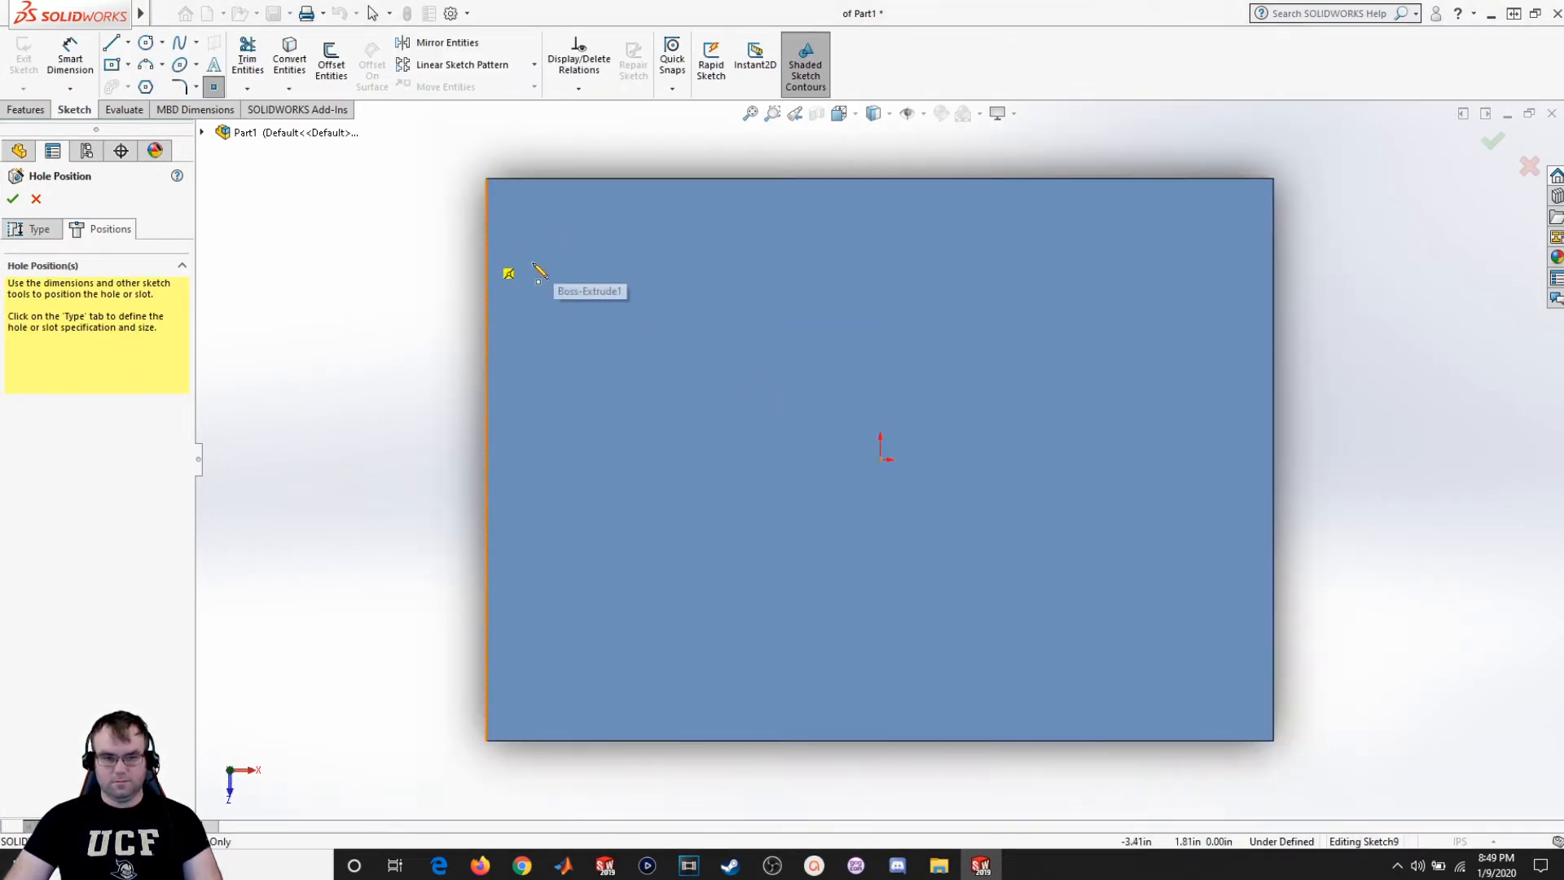
pyautogui.click(581, 260)
# Dimension the hole centre 1 in from the block's left edge.
pyautogui.click(70, 54)
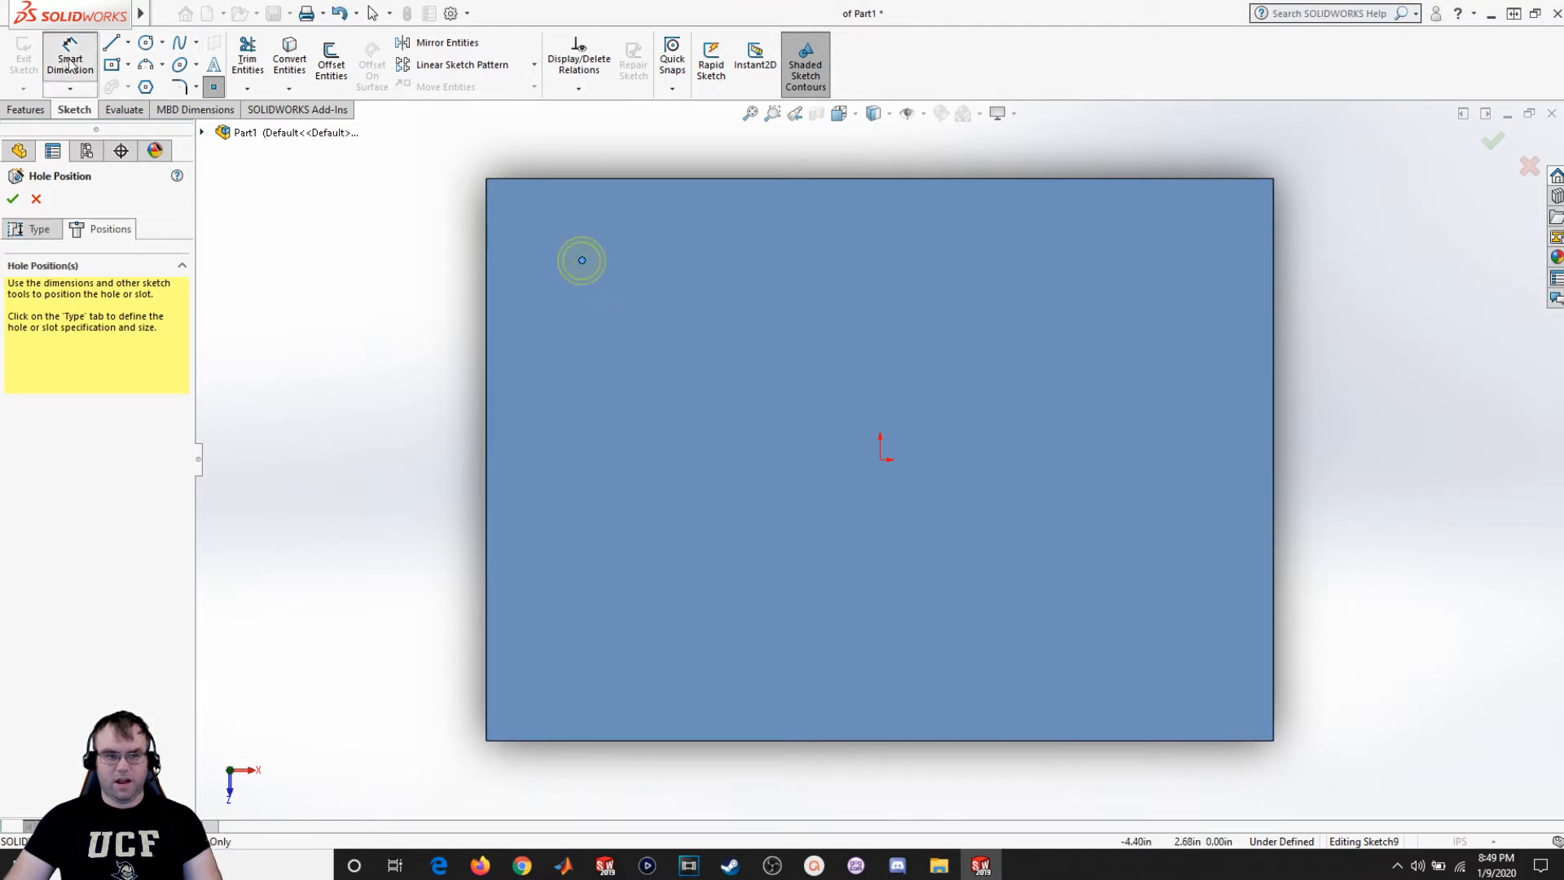
pyautogui.click(582, 260)
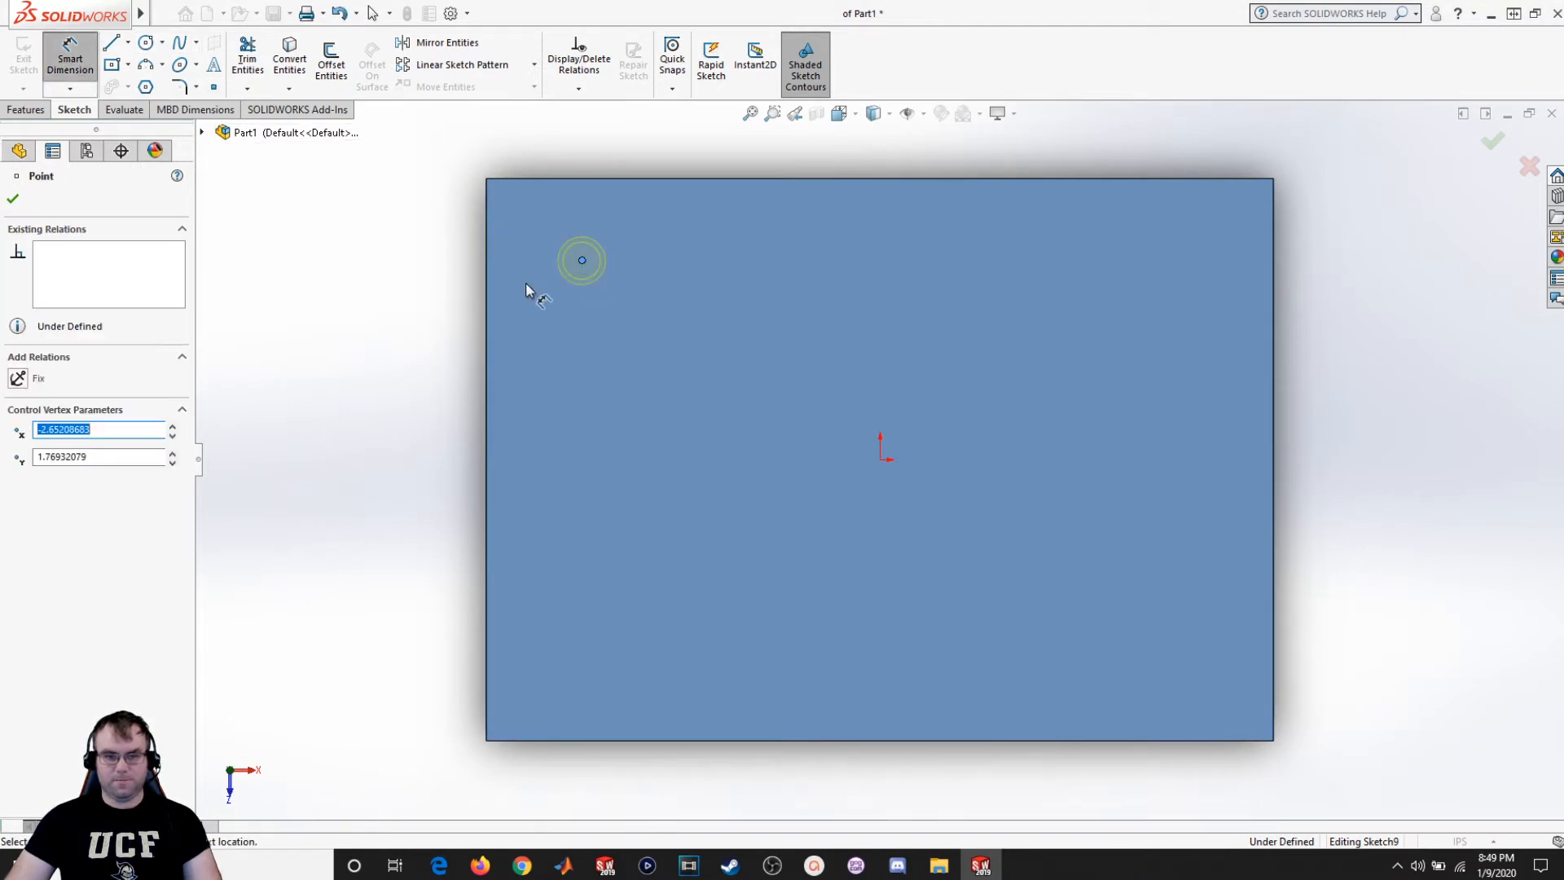
pyautogui.click(488, 321)
pyautogui.click(556, 364)
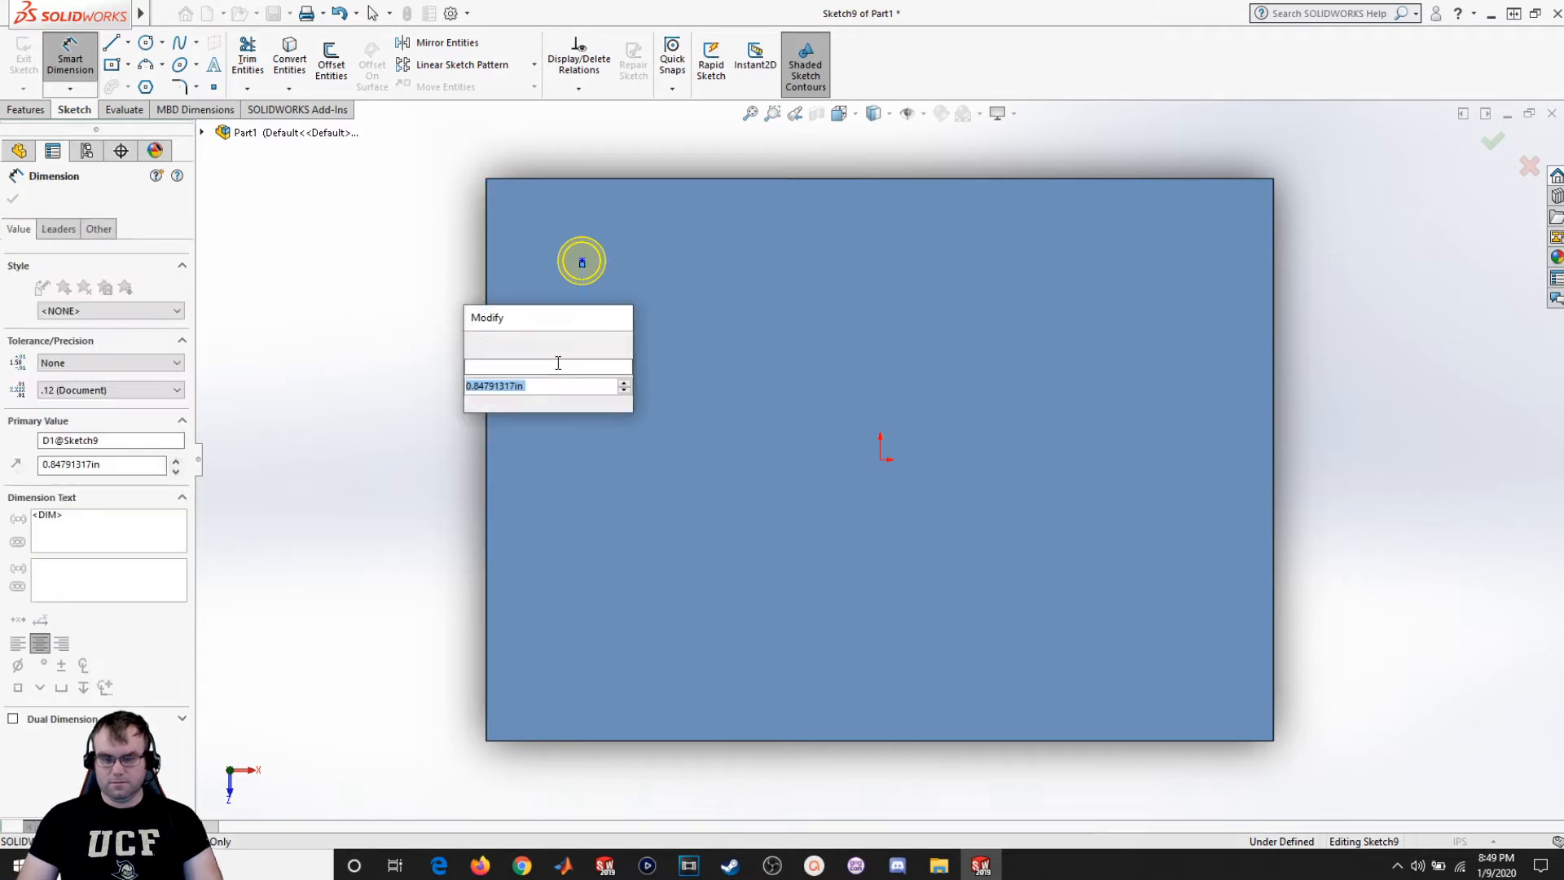
pyautogui.write('1')
pyautogui.press('Return')
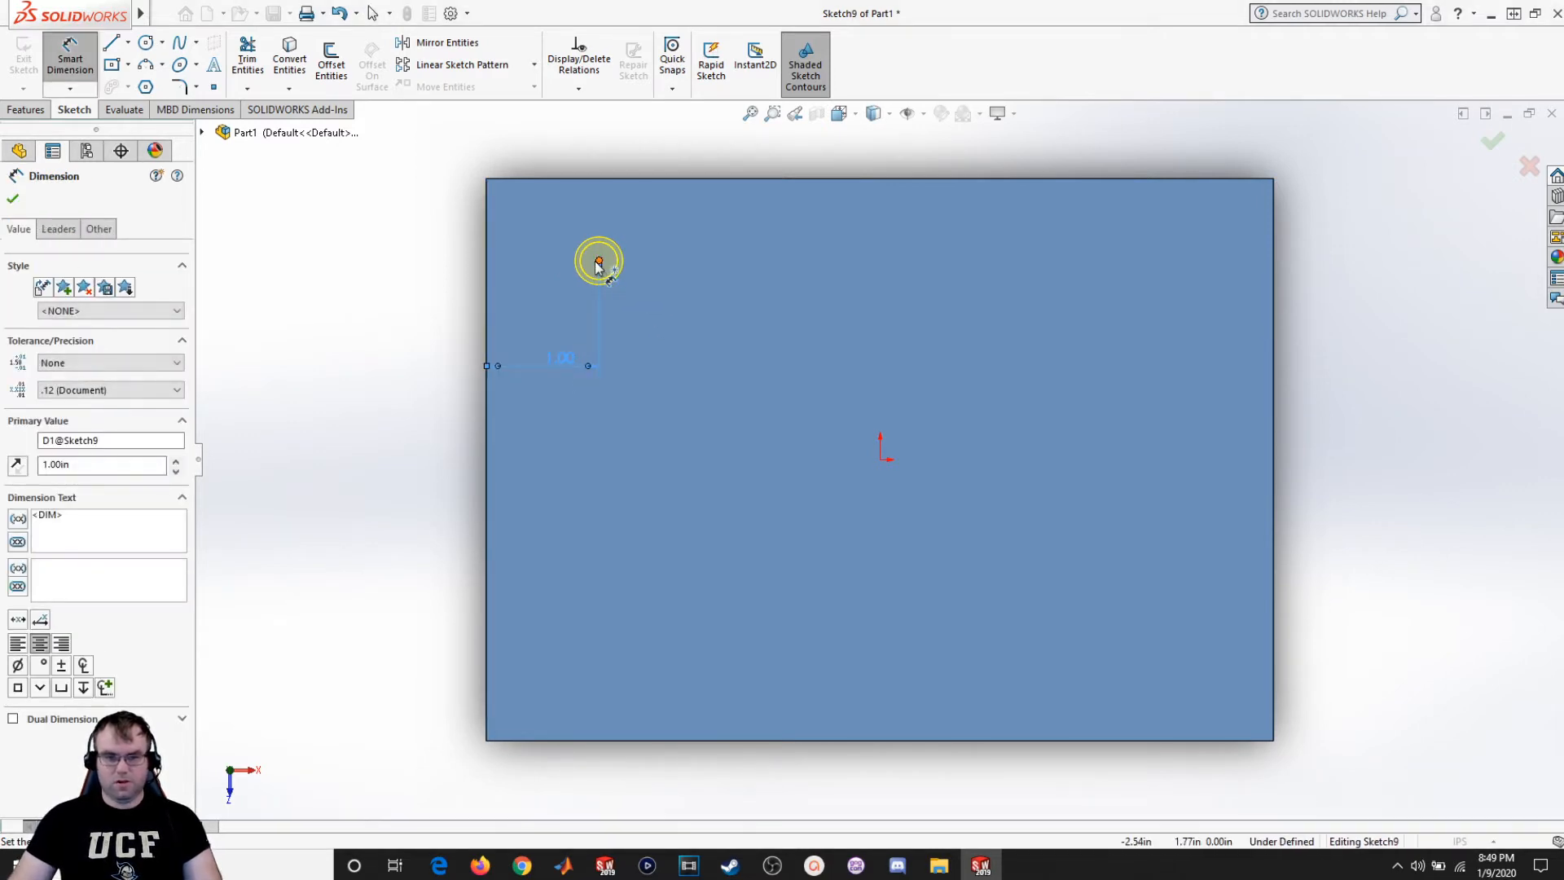
# Dimension the hole centre 1 in from the block's upper long edge and finish the hole positioning.
pyautogui.click(599, 261)
pyautogui.click(614, 183)
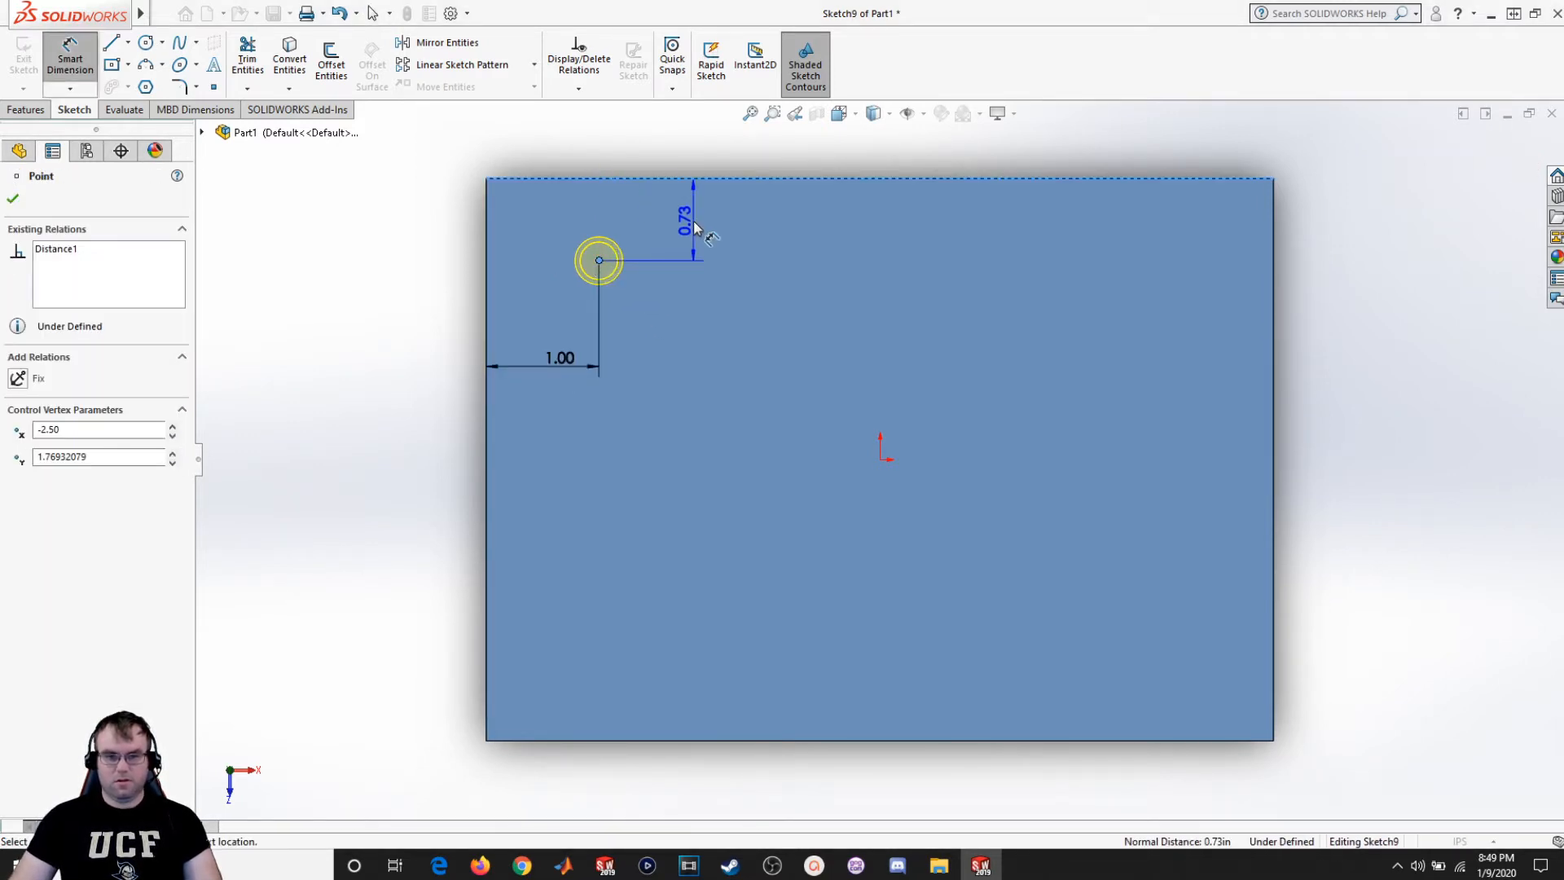
pyautogui.click(692, 220)
pyautogui.write('1in')
pyautogui.press('Return')
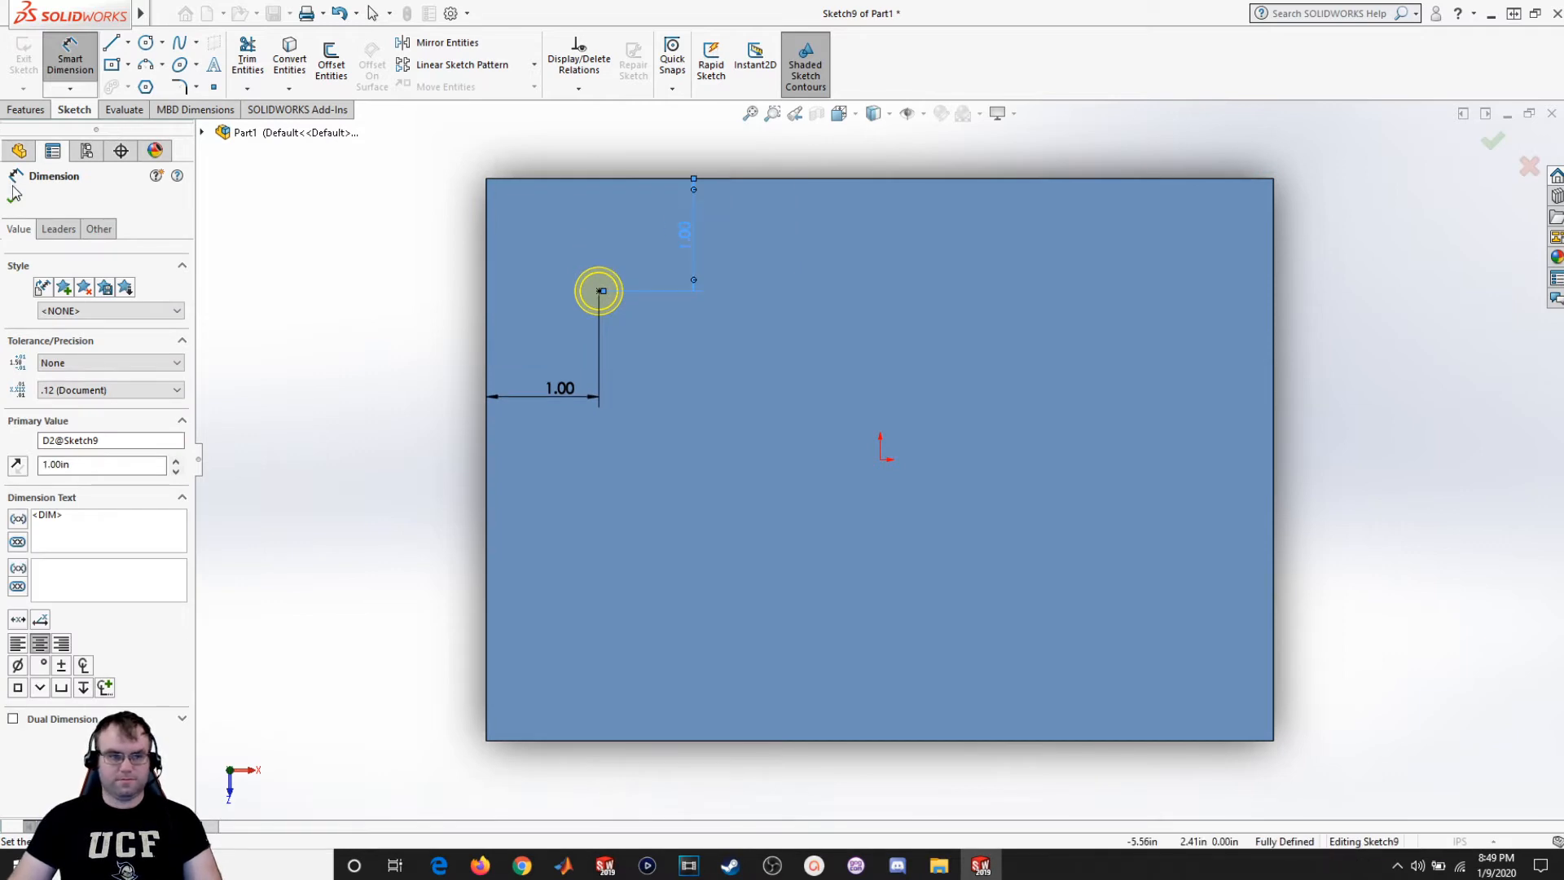
pyautogui.click(13, 198)
# Make the hole a 1/4 counterbore for an ANSI Inch binding head screw, with the near side countersink turned off.
pyautogui.click(36, 236)
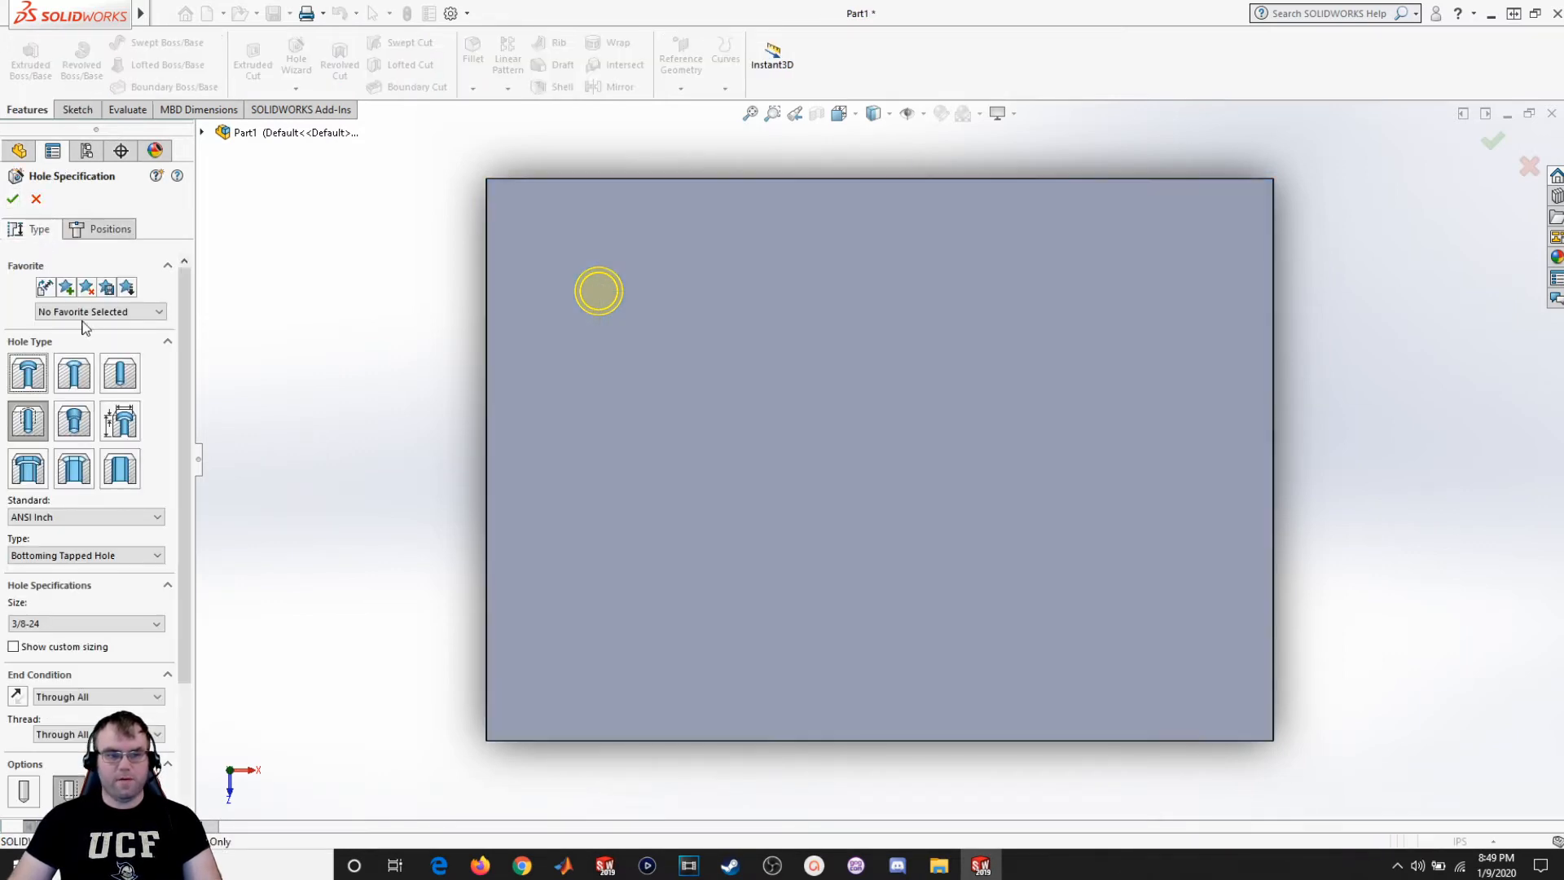
pyautogui.click(31, 380)
pyautogui.click(79, 625)
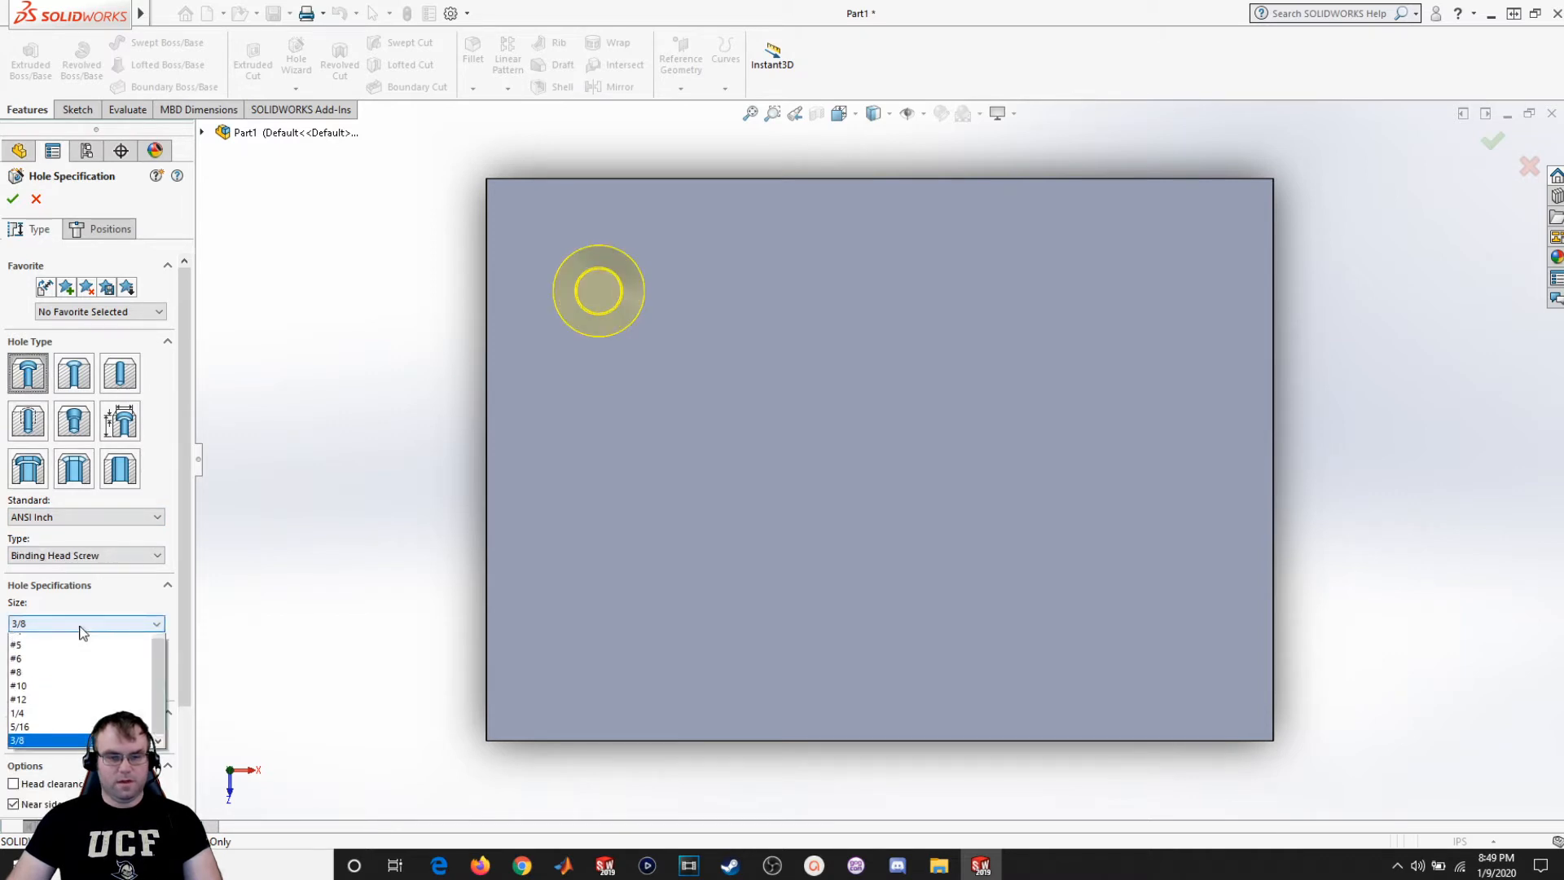
pyautogui.scroll(-2, 46, 774)
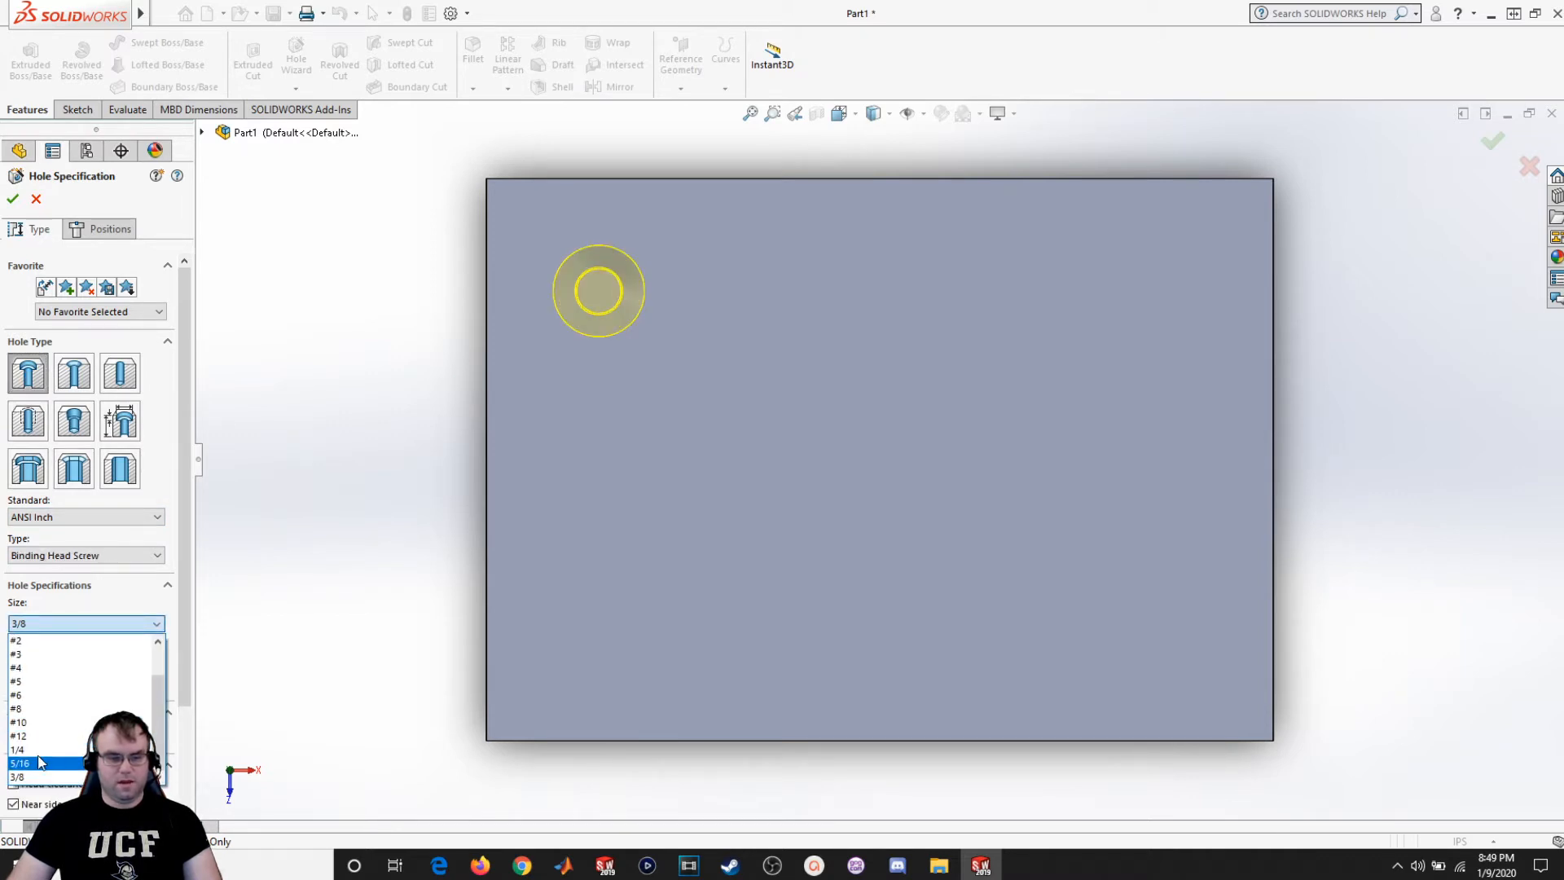
pyautogui.click(51, 718)
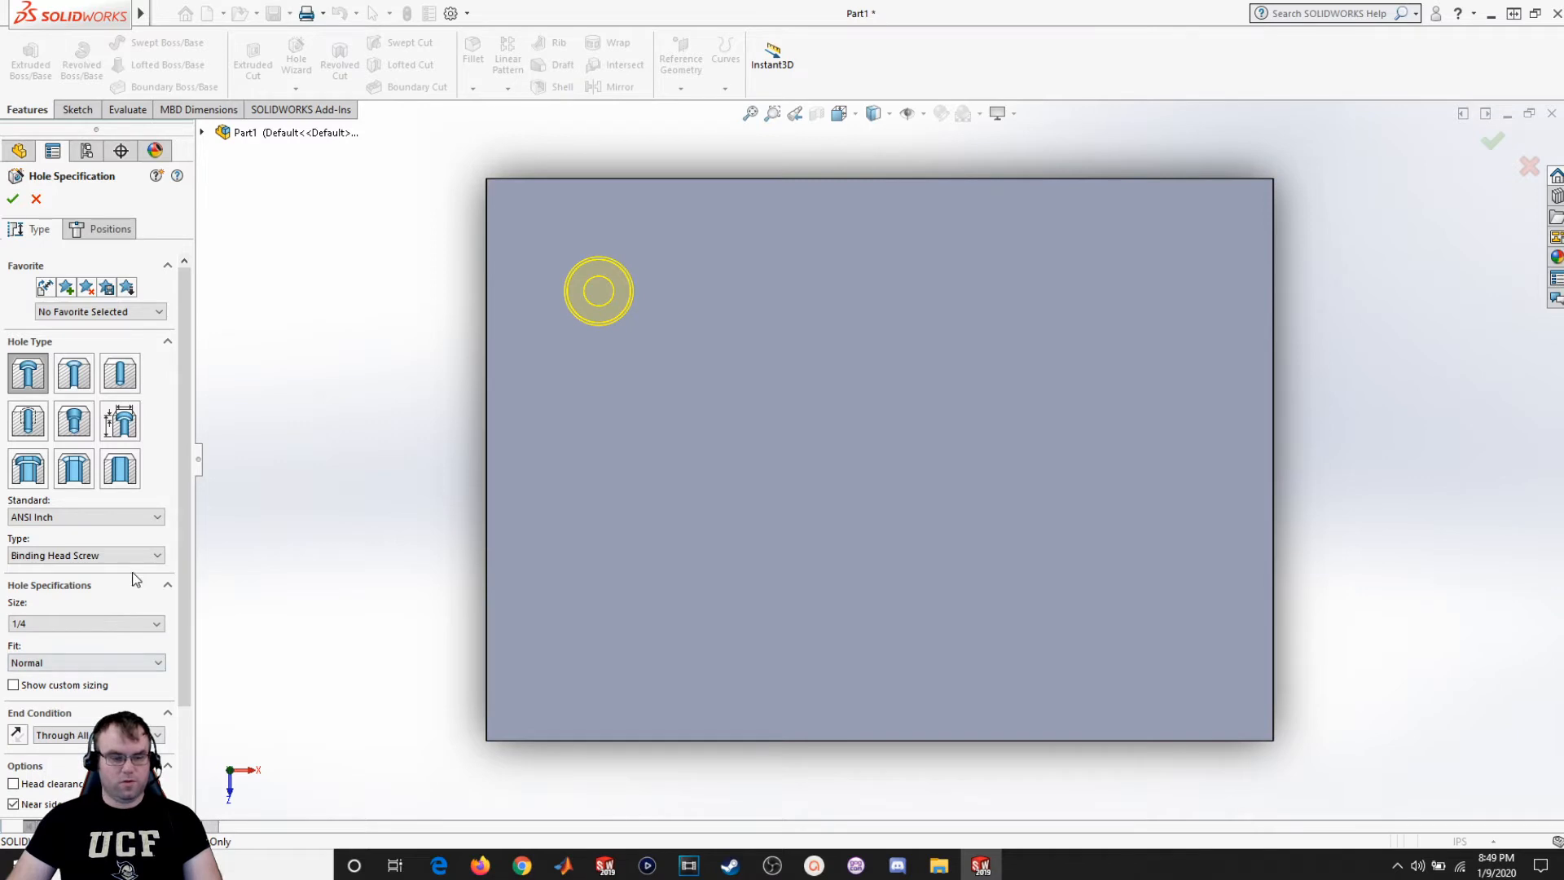
pyautogui.scroll(-3, 111, 574)
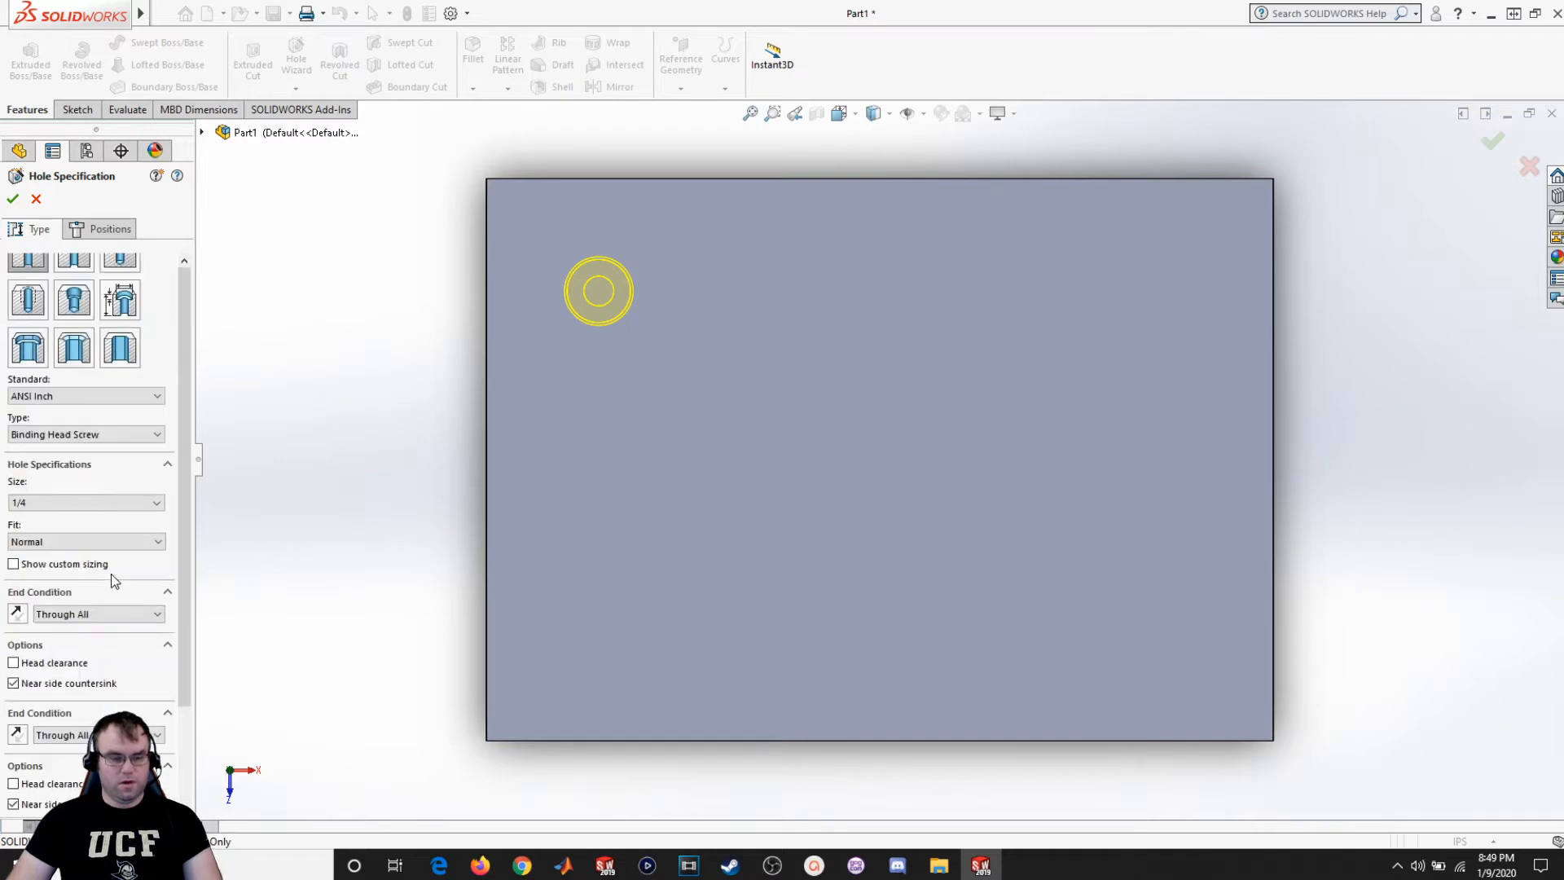
pyautogui.click(26, 686)
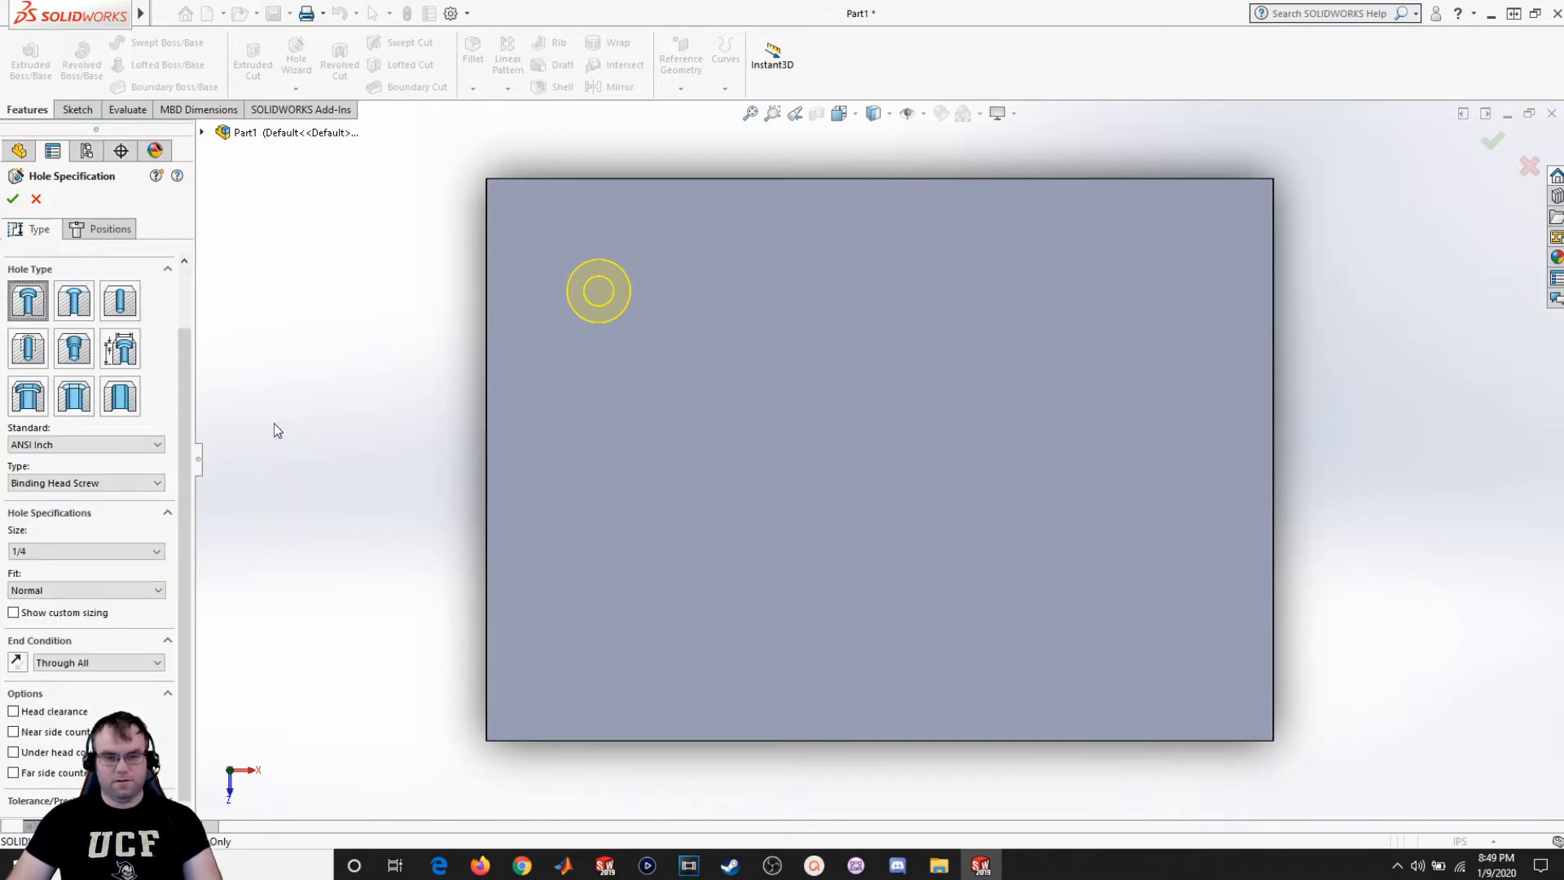
# Give the counterbore hole a Blind end condition with a 1 in depth and create it.
pyautogui.moveTo(349, 601); pyautogui.dragTo(358, 455, button='middle')
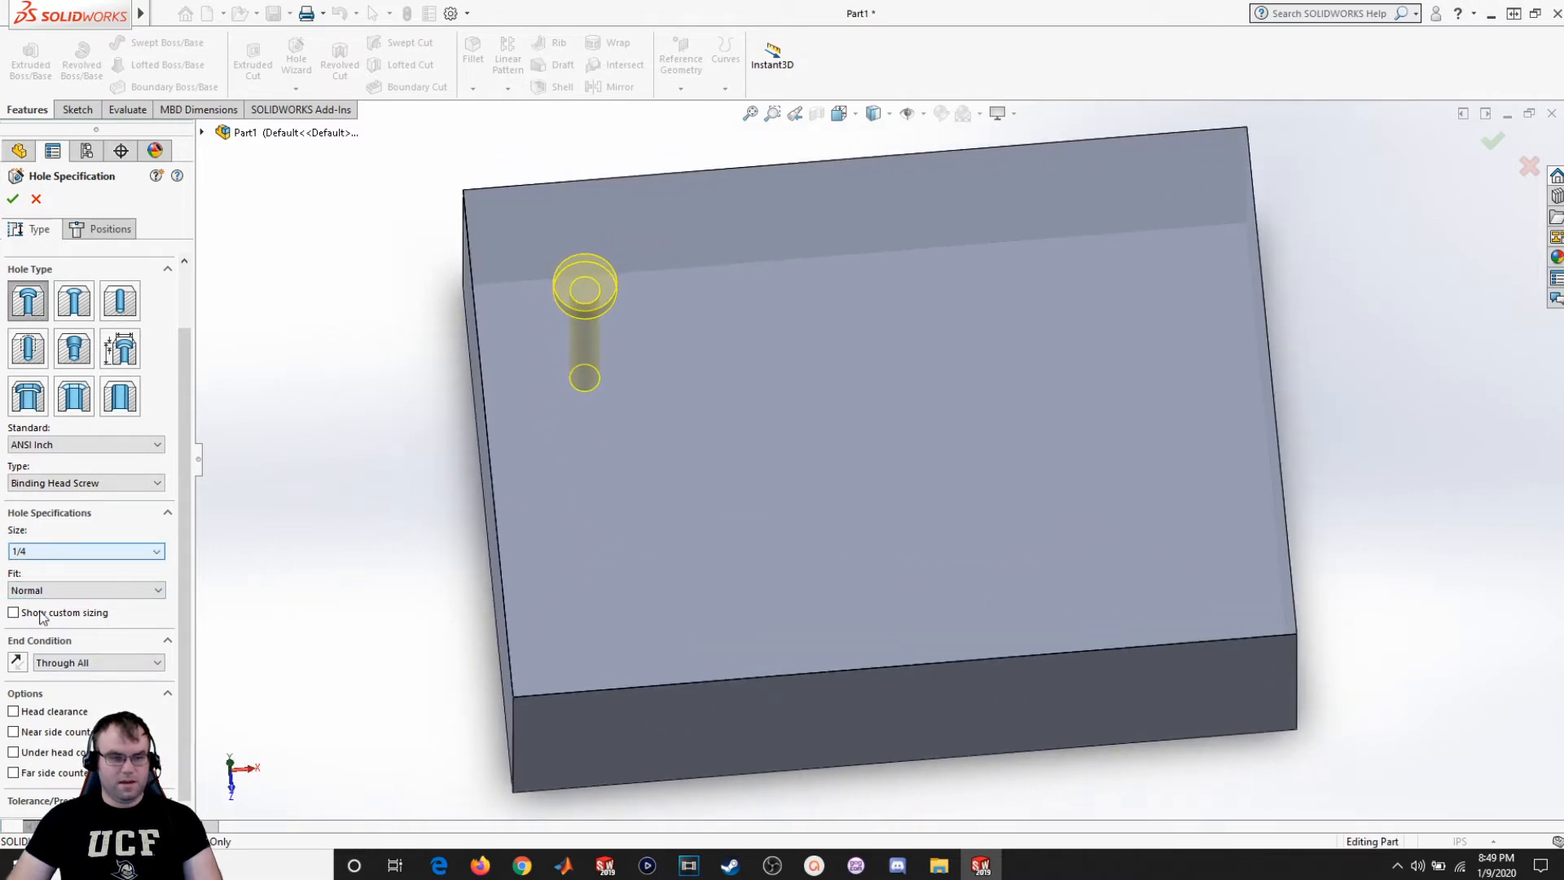
pyautogui.click(94, 663)
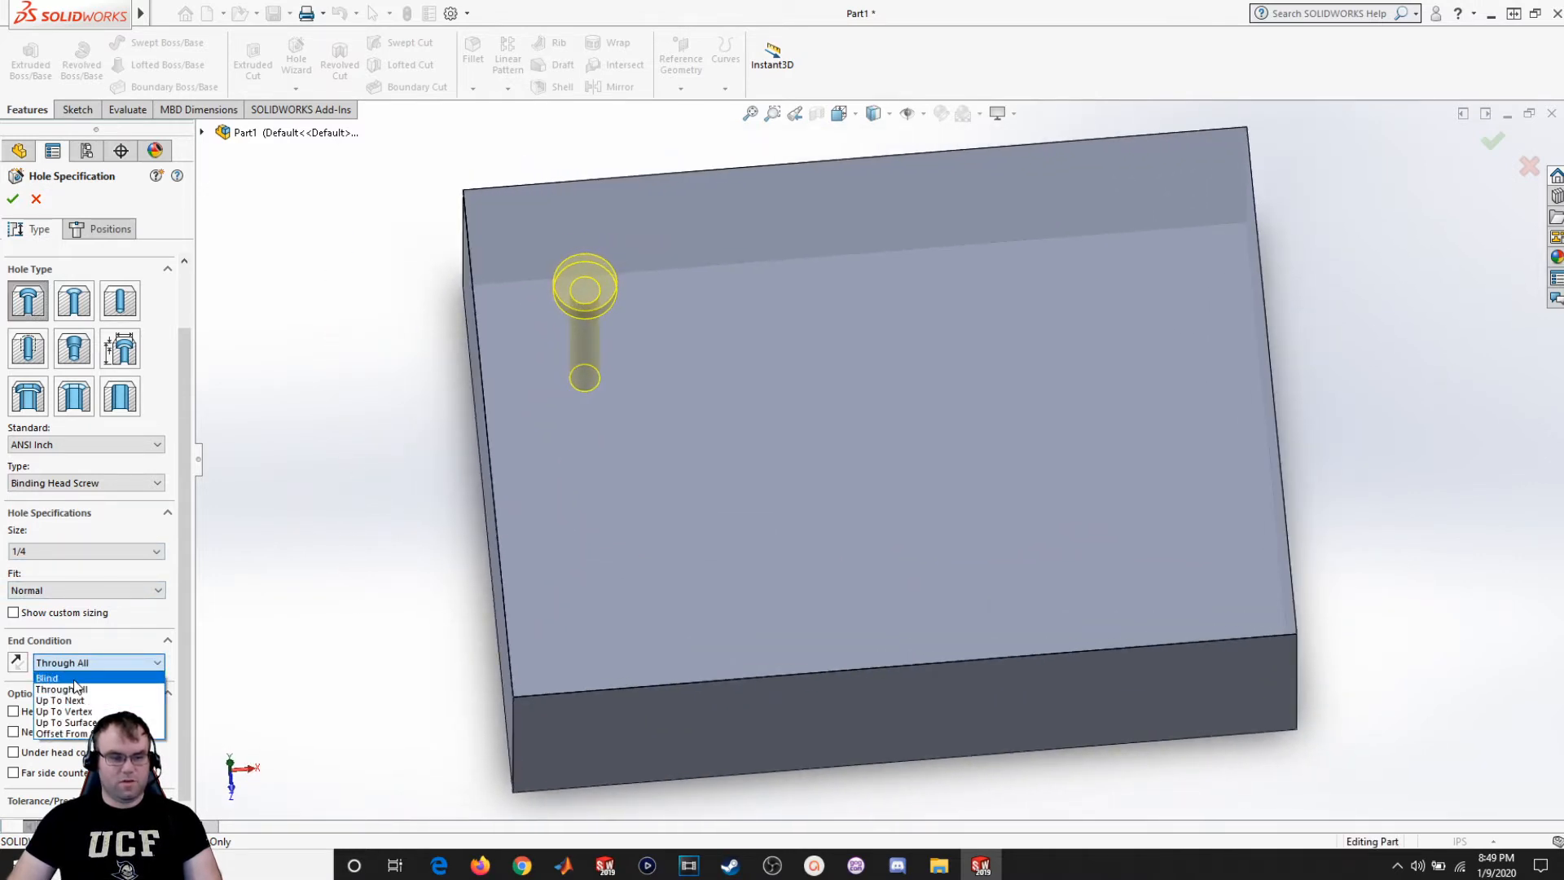
pyautogui.click(73, 678)
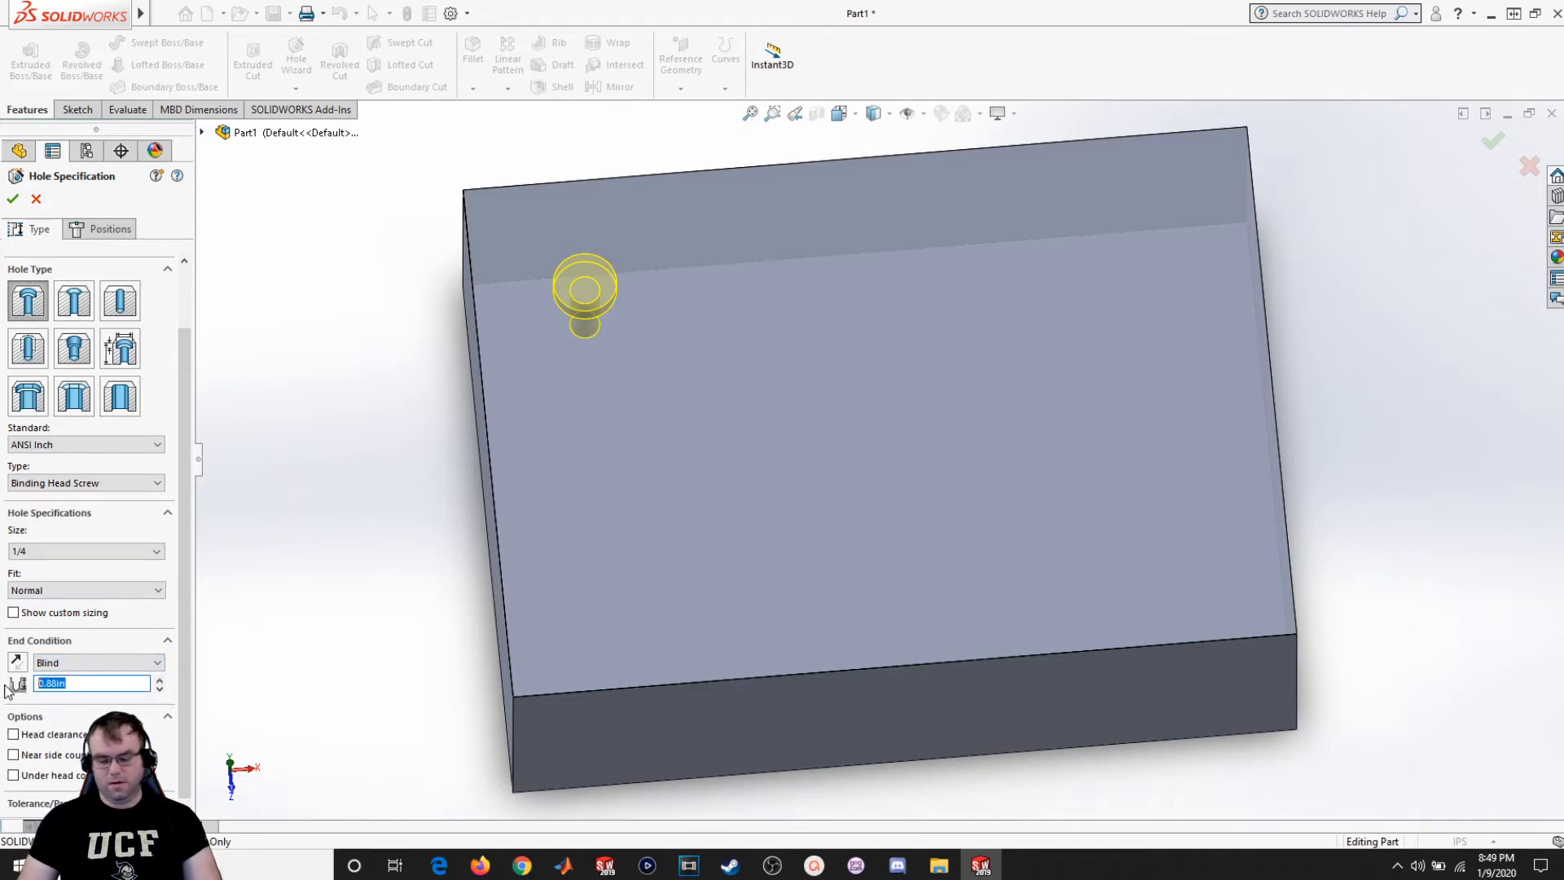
pyautogui.write('1')
pyautogui.press('Return')
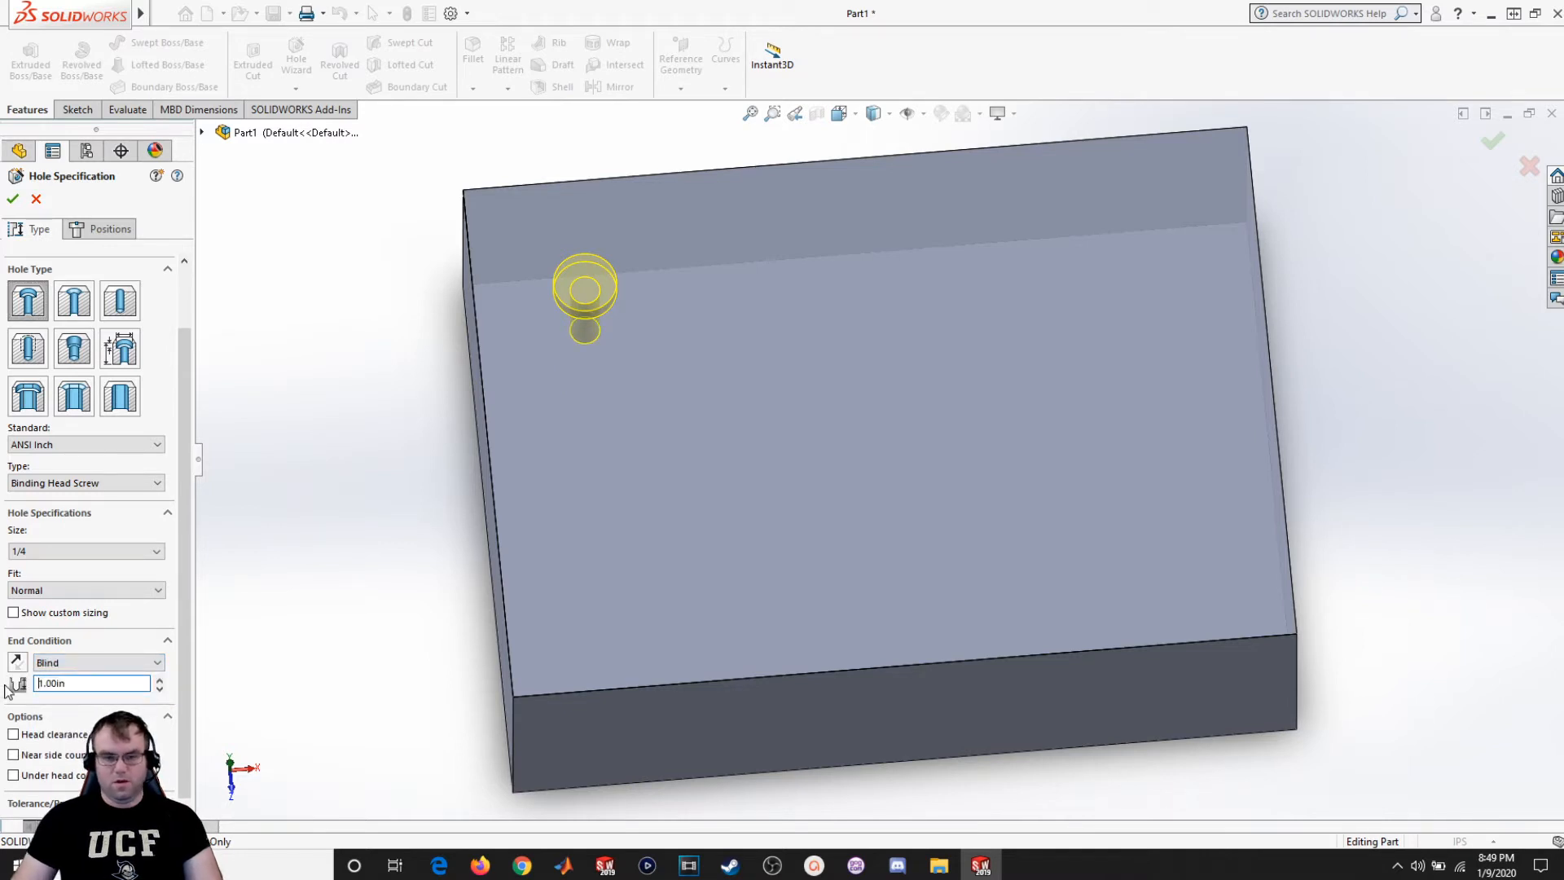
pyautogui.click(12, 198)
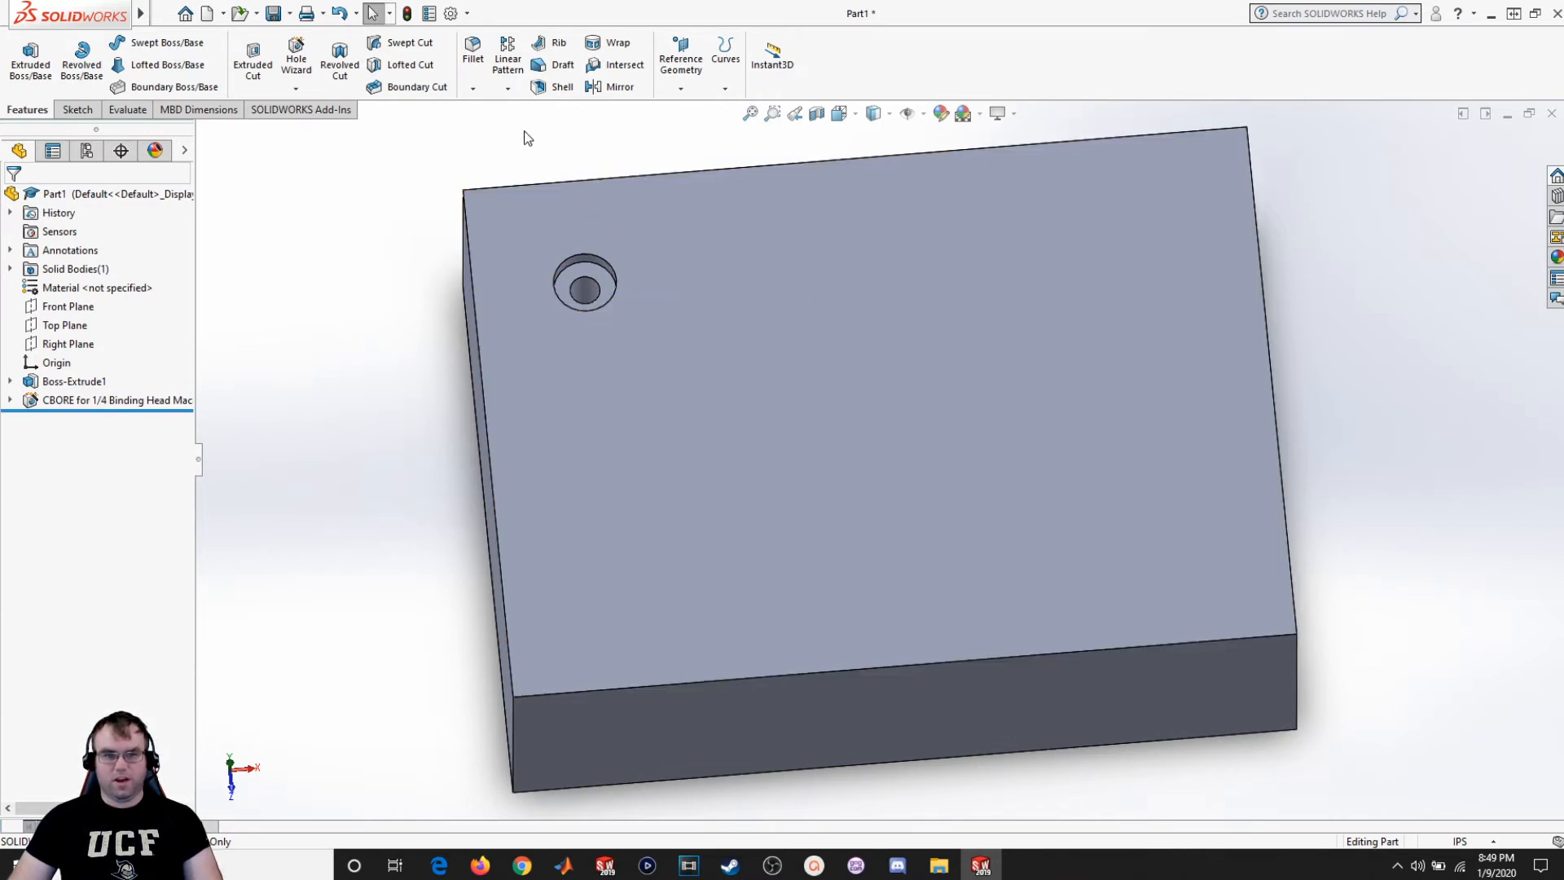
# Start a Linear Pattern with the counterbore hole as the feature to repeat.
pyautogui.click(508, 57)
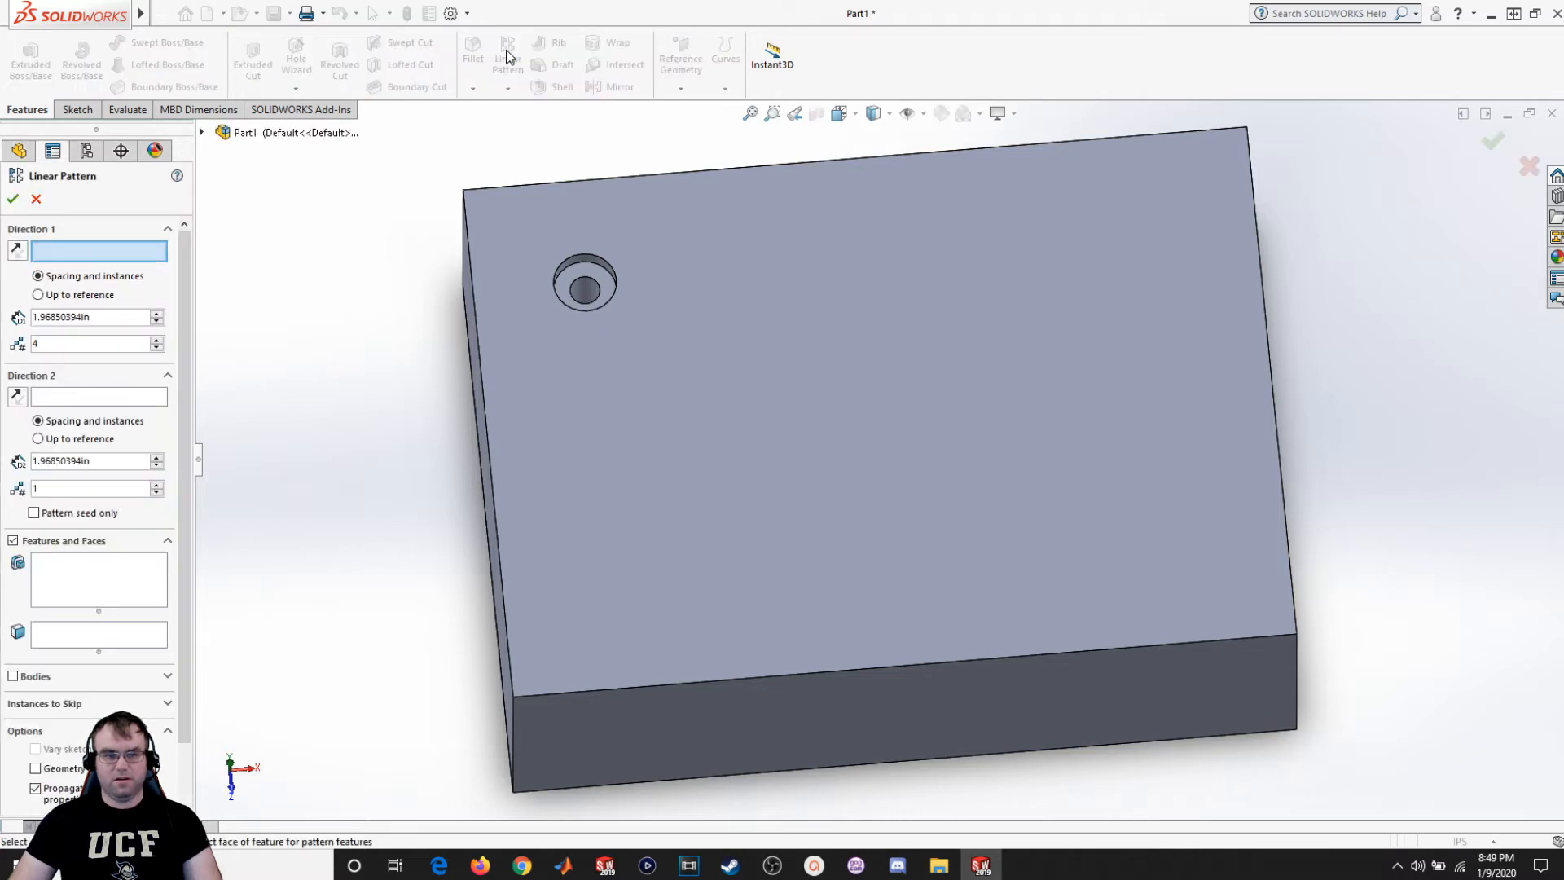
pyautogui.click(66, 571)
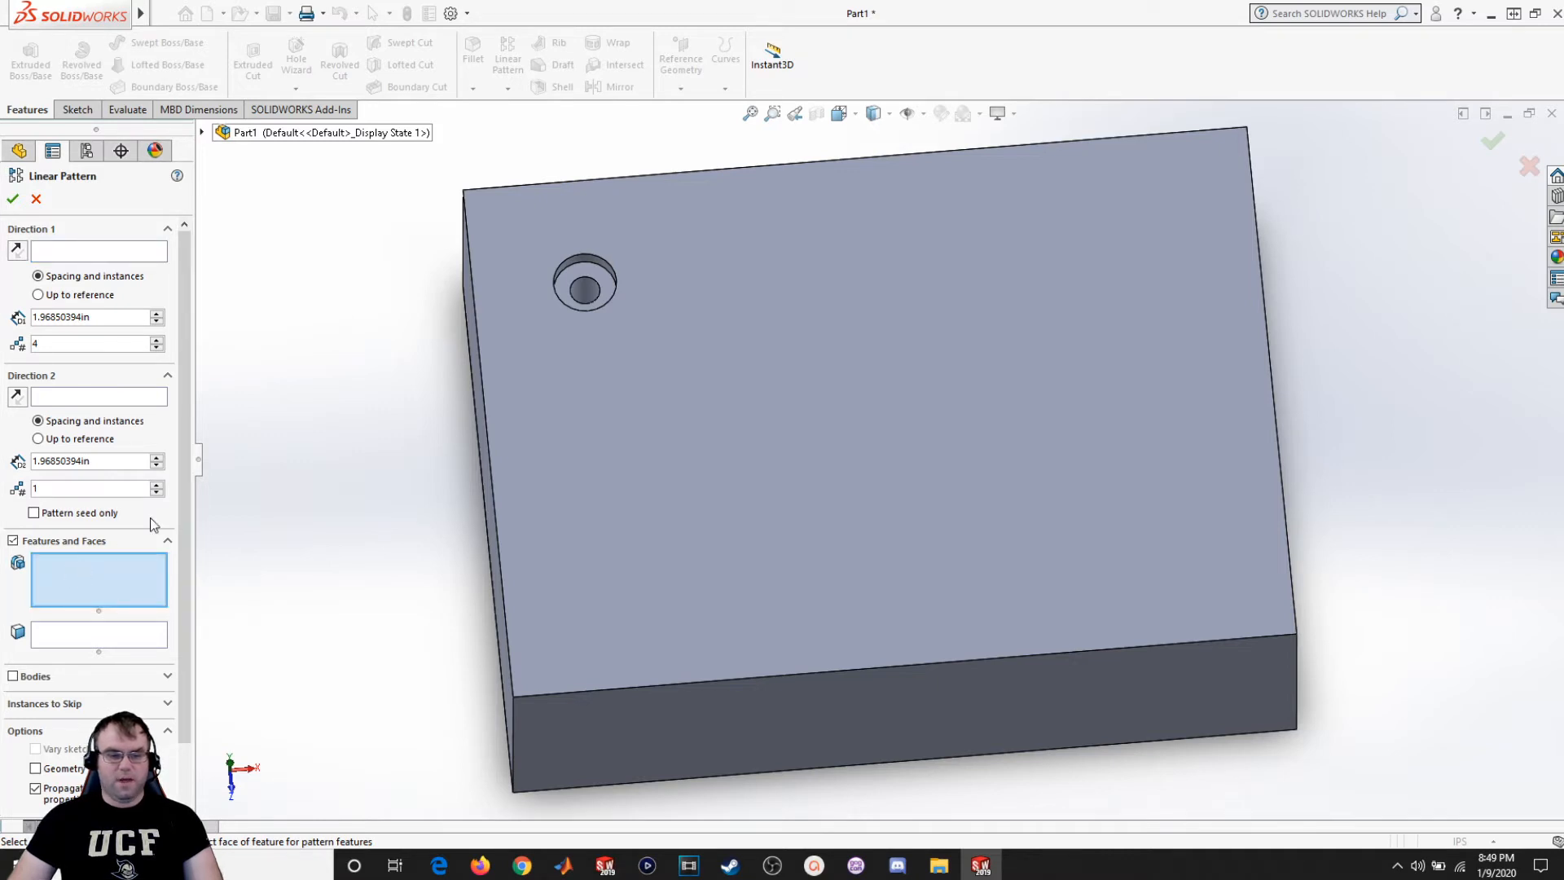
pyautogui.scroll(-3, 593, 298)
pyautogui.click(599, 293)
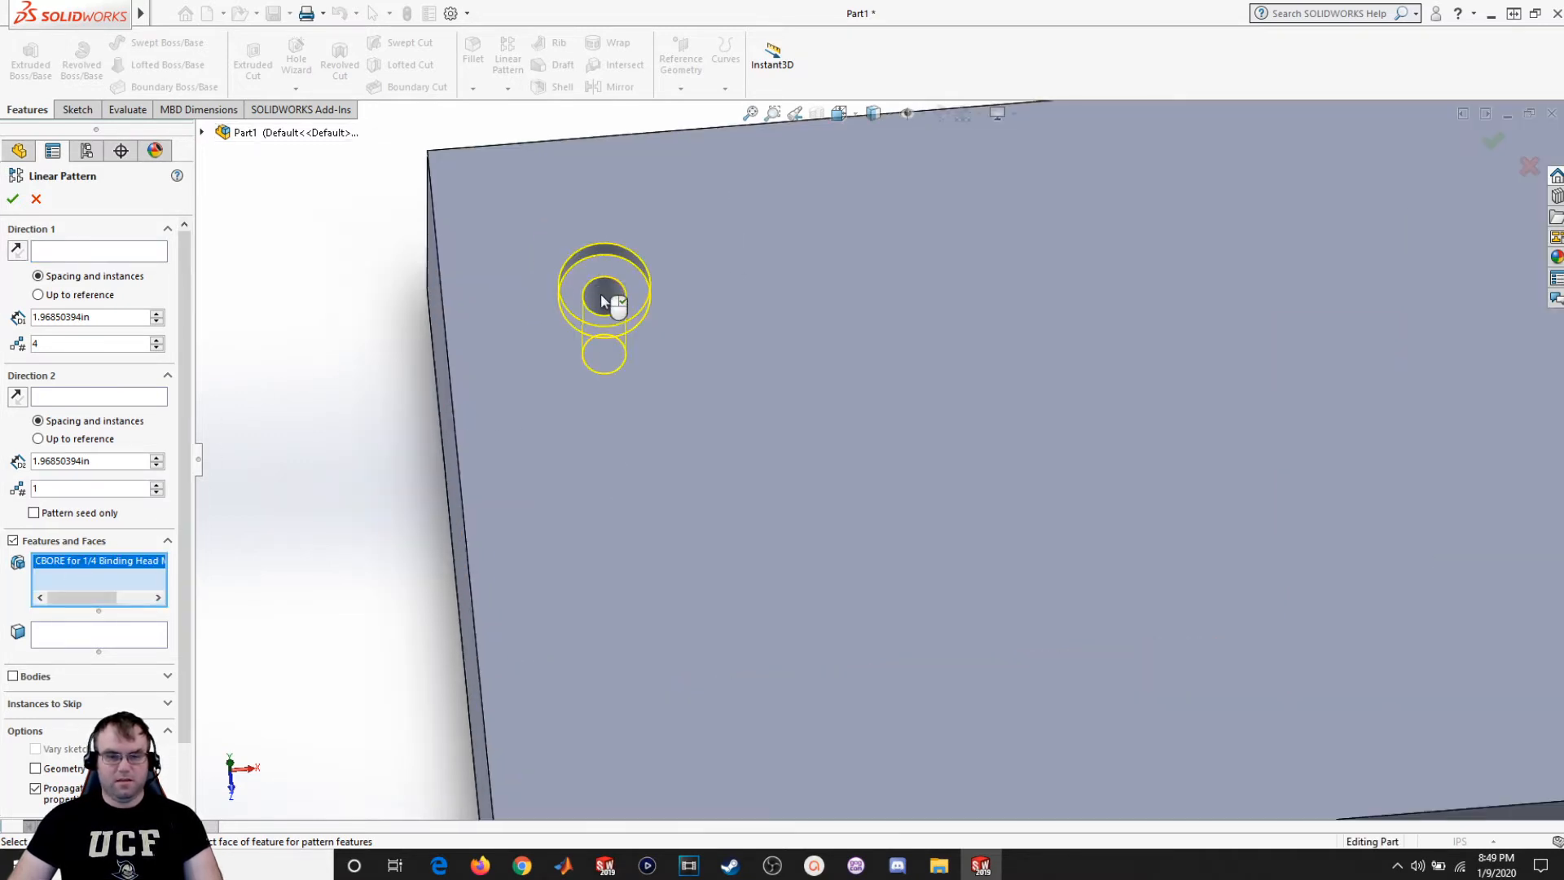
# Define the pattern's first direction along the block's upper long edge and its second direction along the left short edge.
pyautogui.click(69, 254)
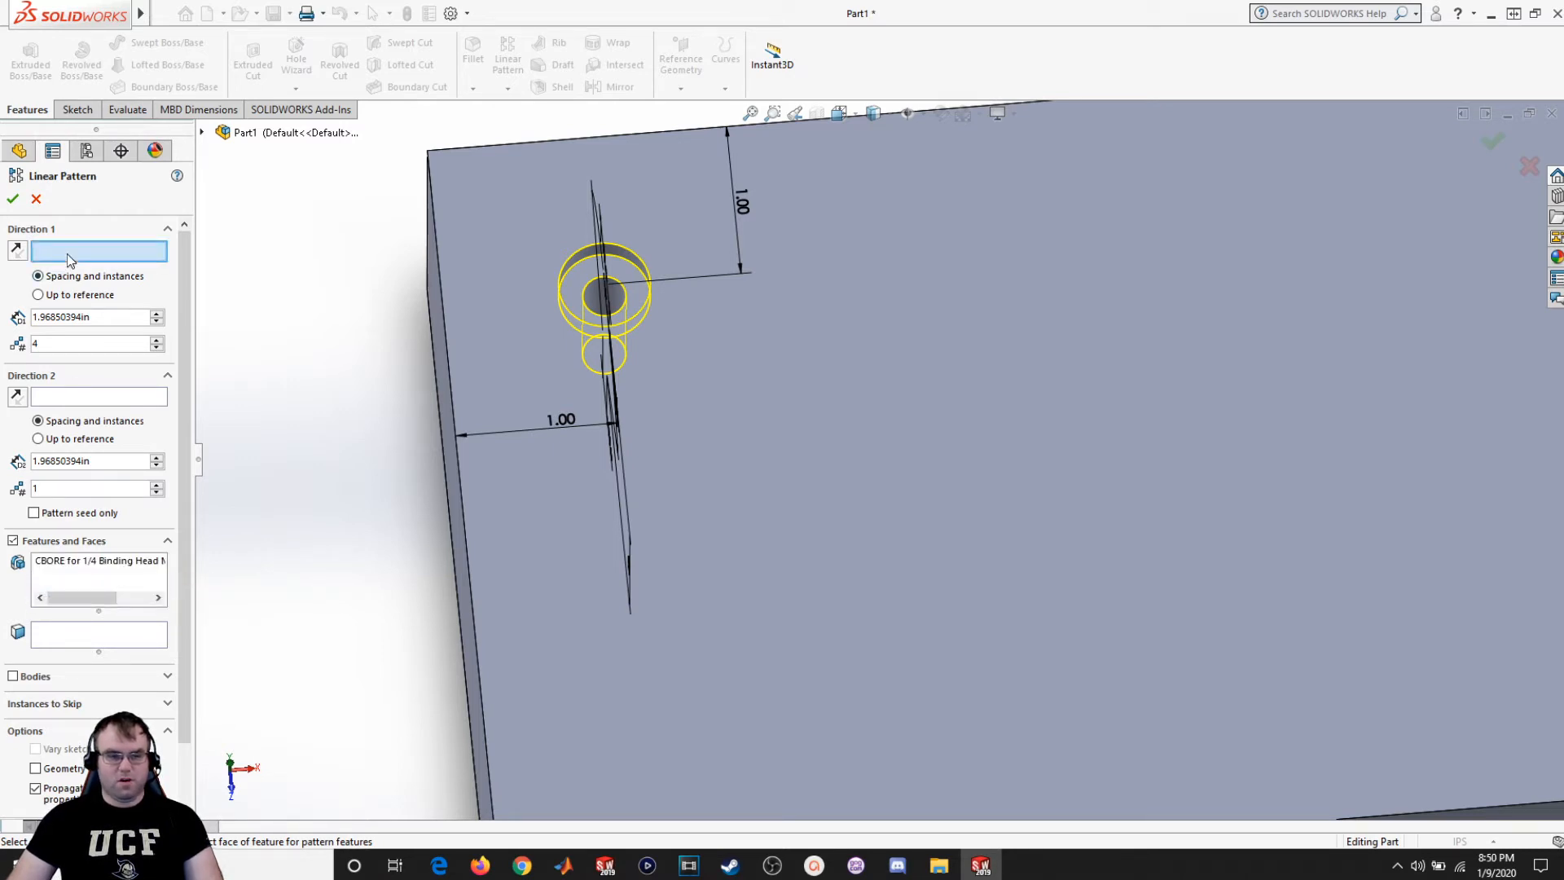
pyautogui.click(501, 148)
pyautogui.scroll(-3, 377, 461)
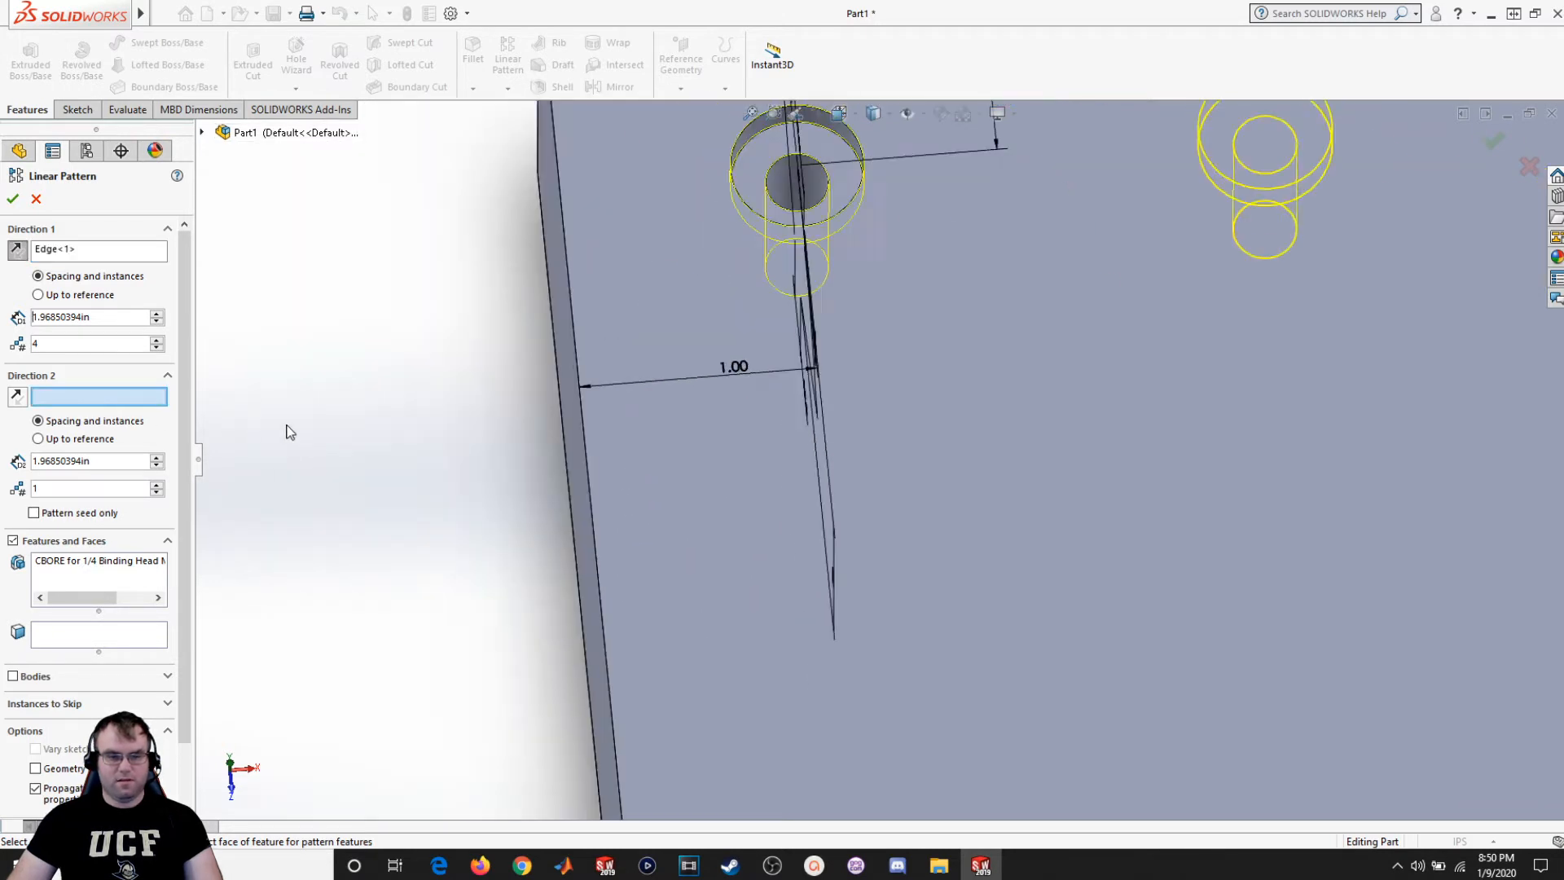
pyautogui.scroll(3, 244, 418)
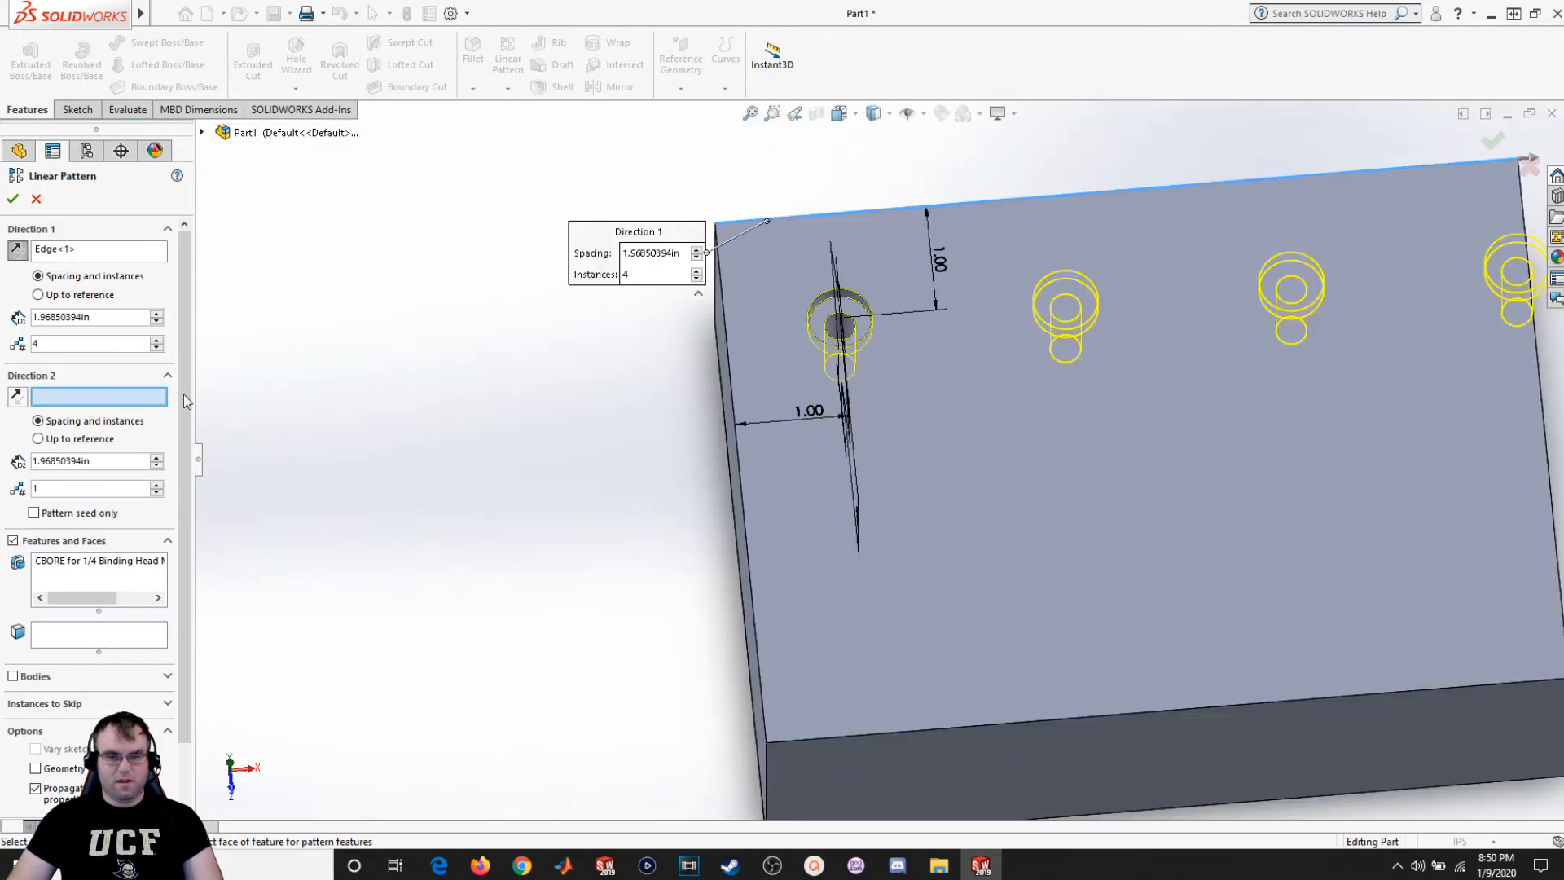
pyautogui.click(746, 541)
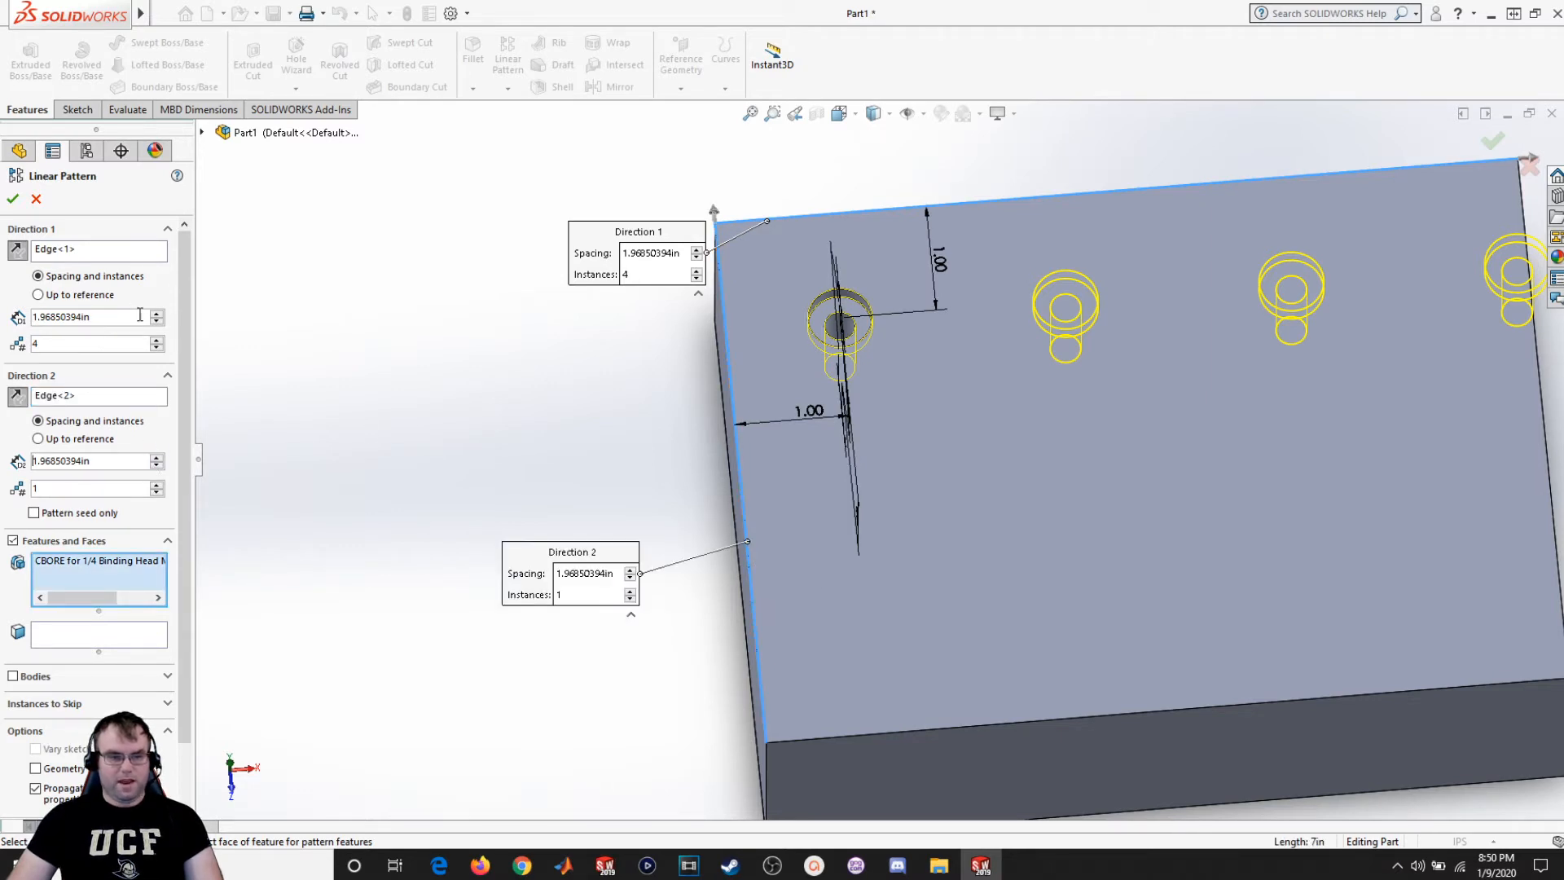
# Try a 2 in spacing for the pattern's first direction, and change it to 3 in.
pyautogui.moveTo(105, 316); pyautogui.dragTo(2, 317)
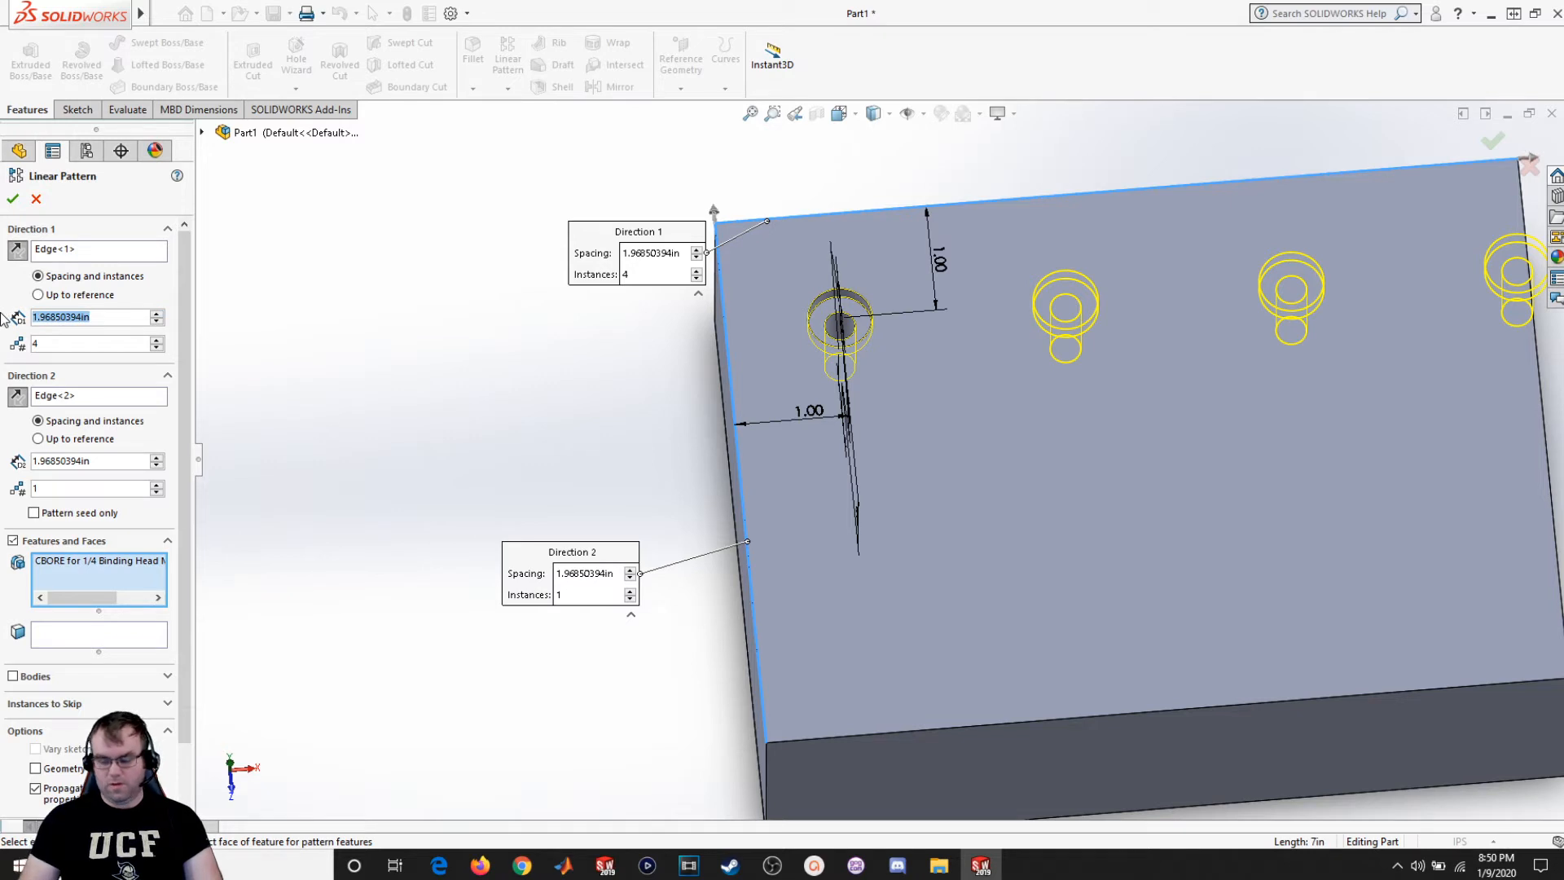
pyautogui.write('2.00in')
pyautogui.press('Return')
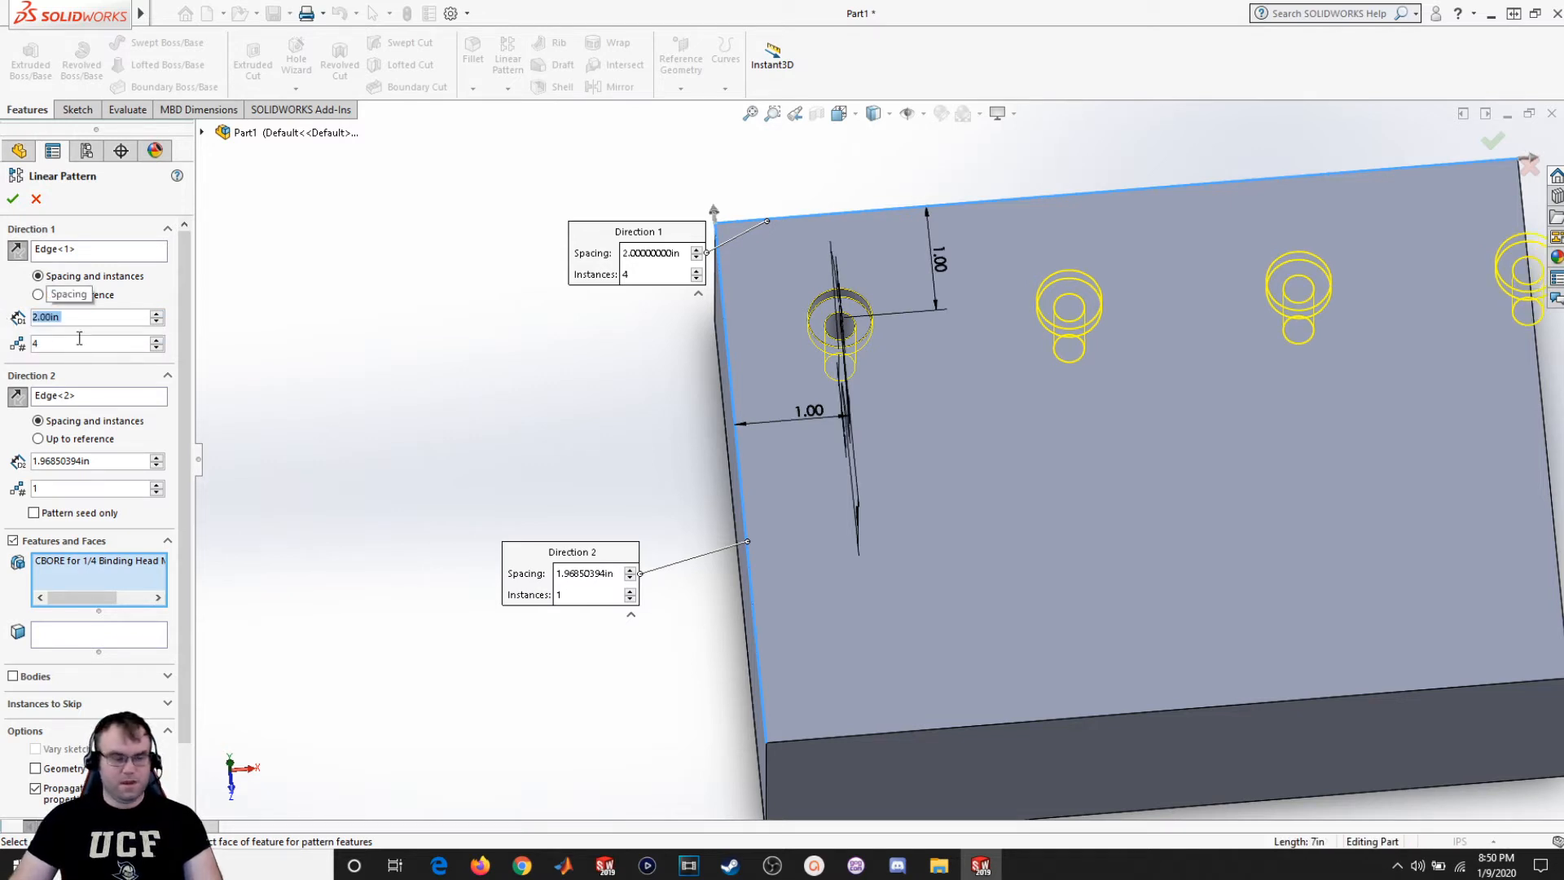
pyautogui.write('3')
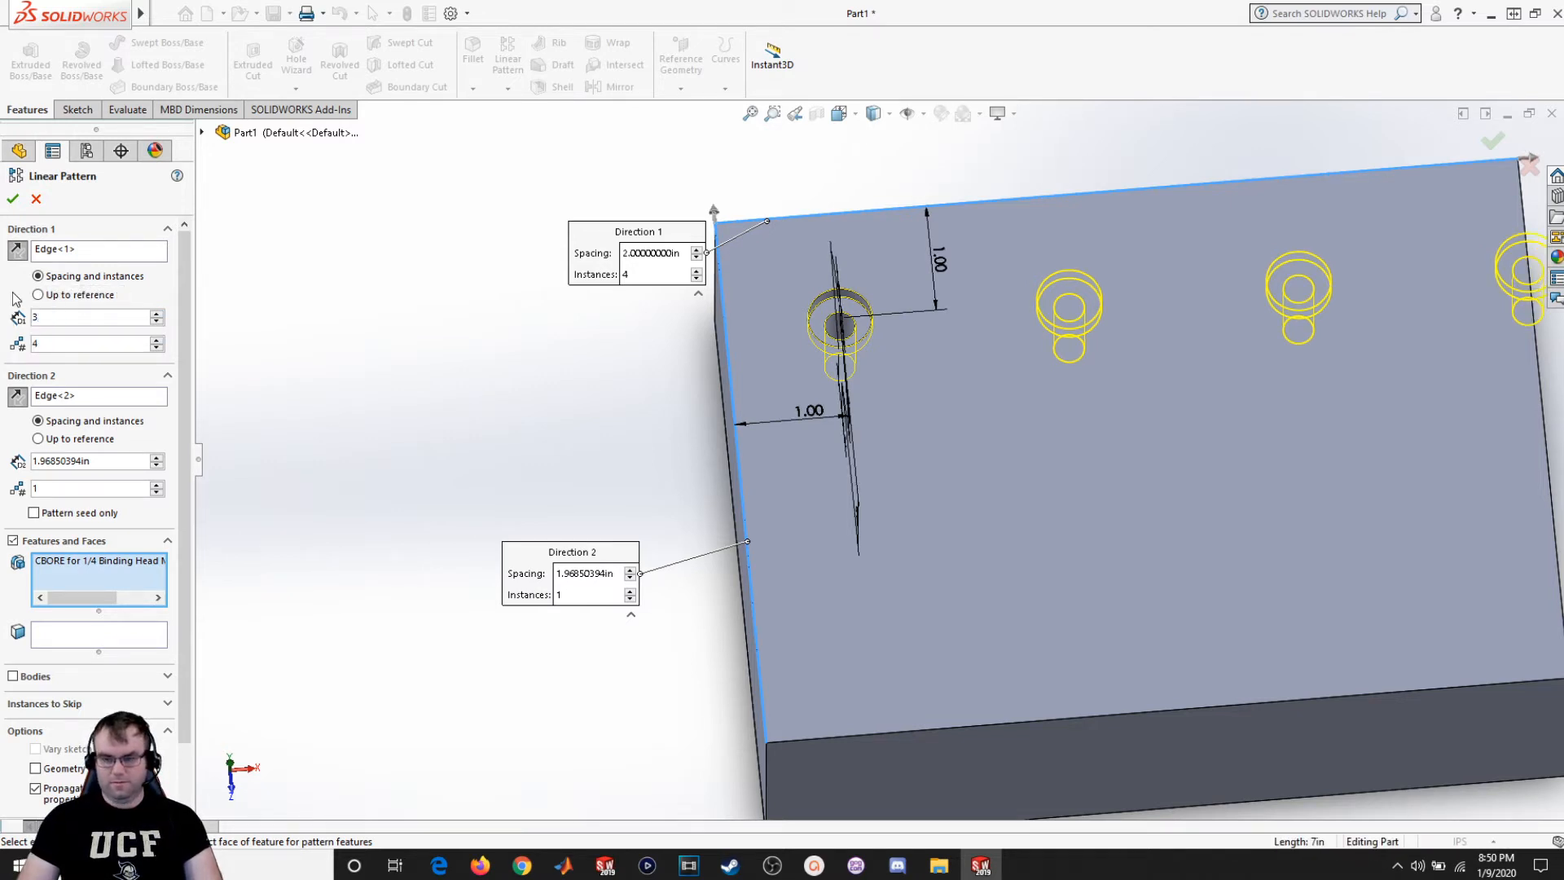
pyautogui.press('Return')
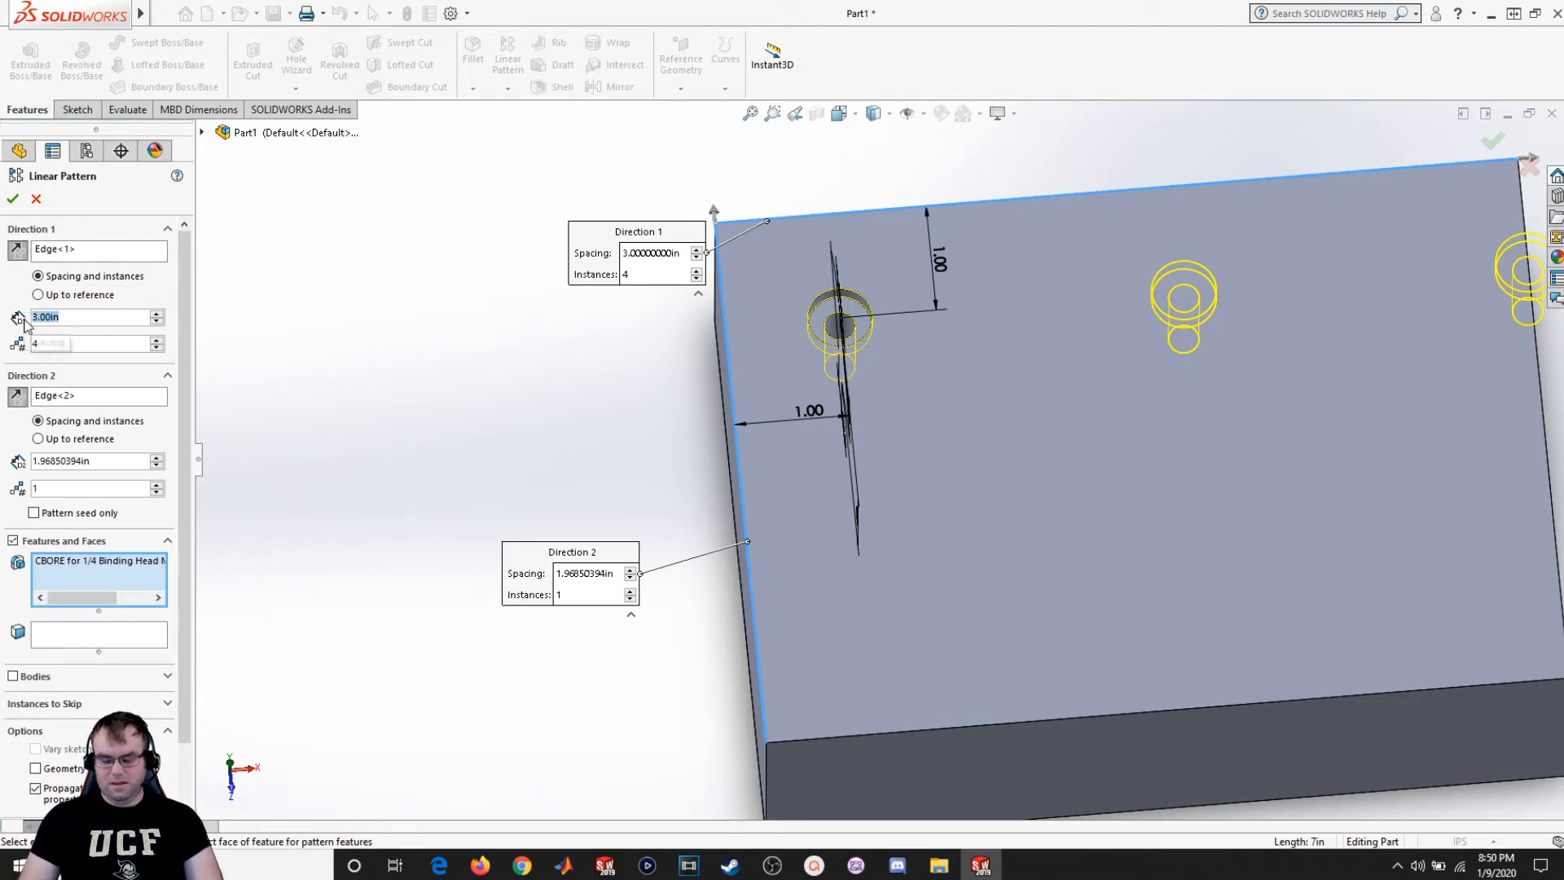
# Set the pattern spacing to 2.5 in for the first direction and 1.5 in for the second direction.
pyautogui.write('2.5')
pyautogui.press('Return')
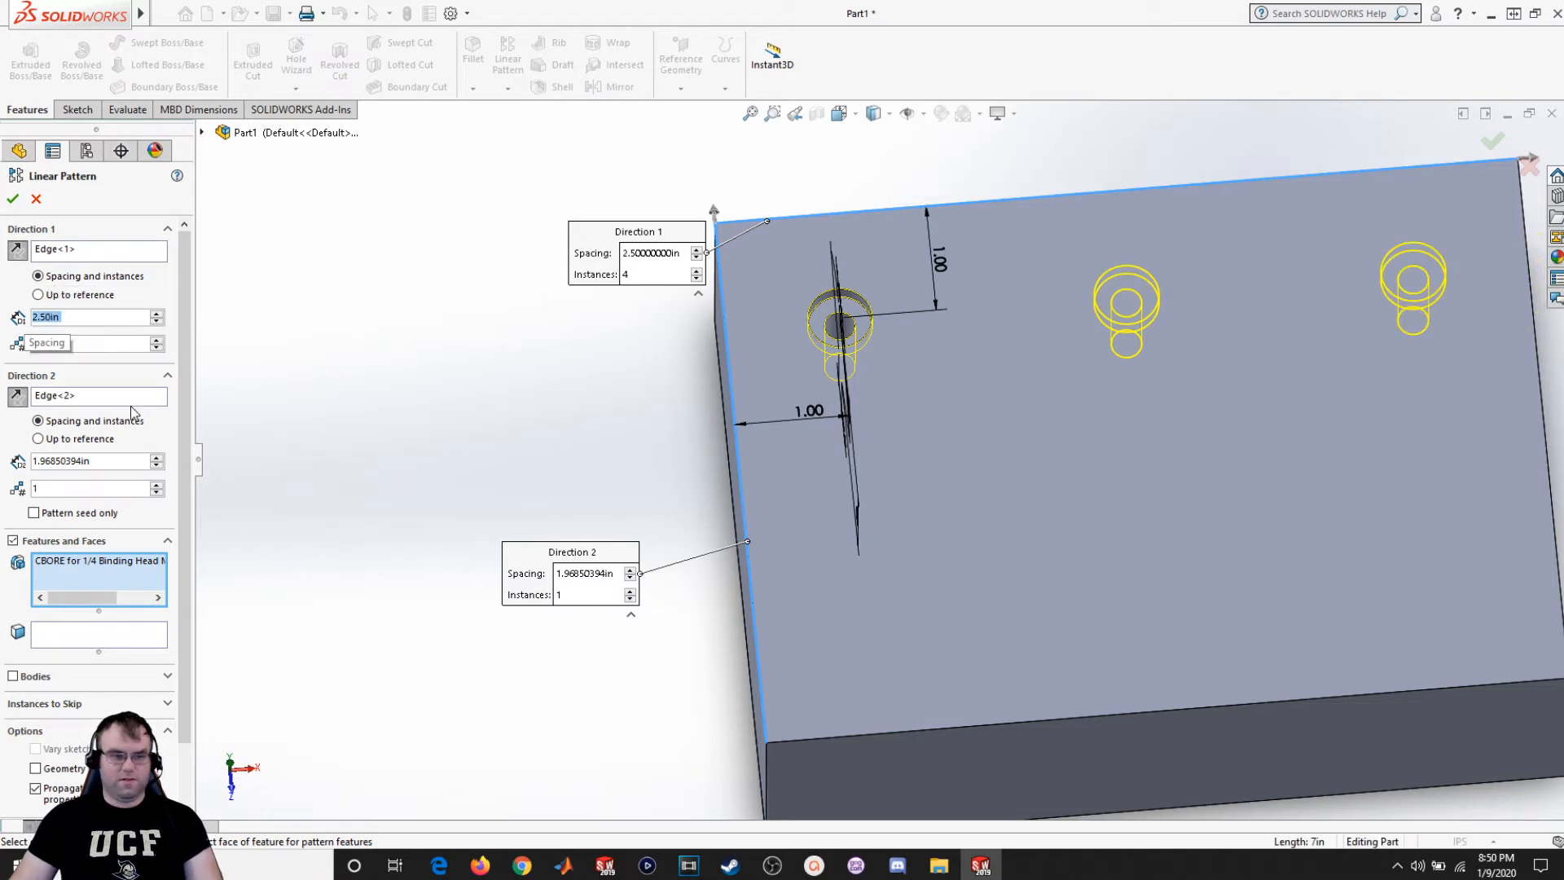
pyautogui.click(108, 461)
pyautogui.write('1.5')
pyautogui.press('Return')
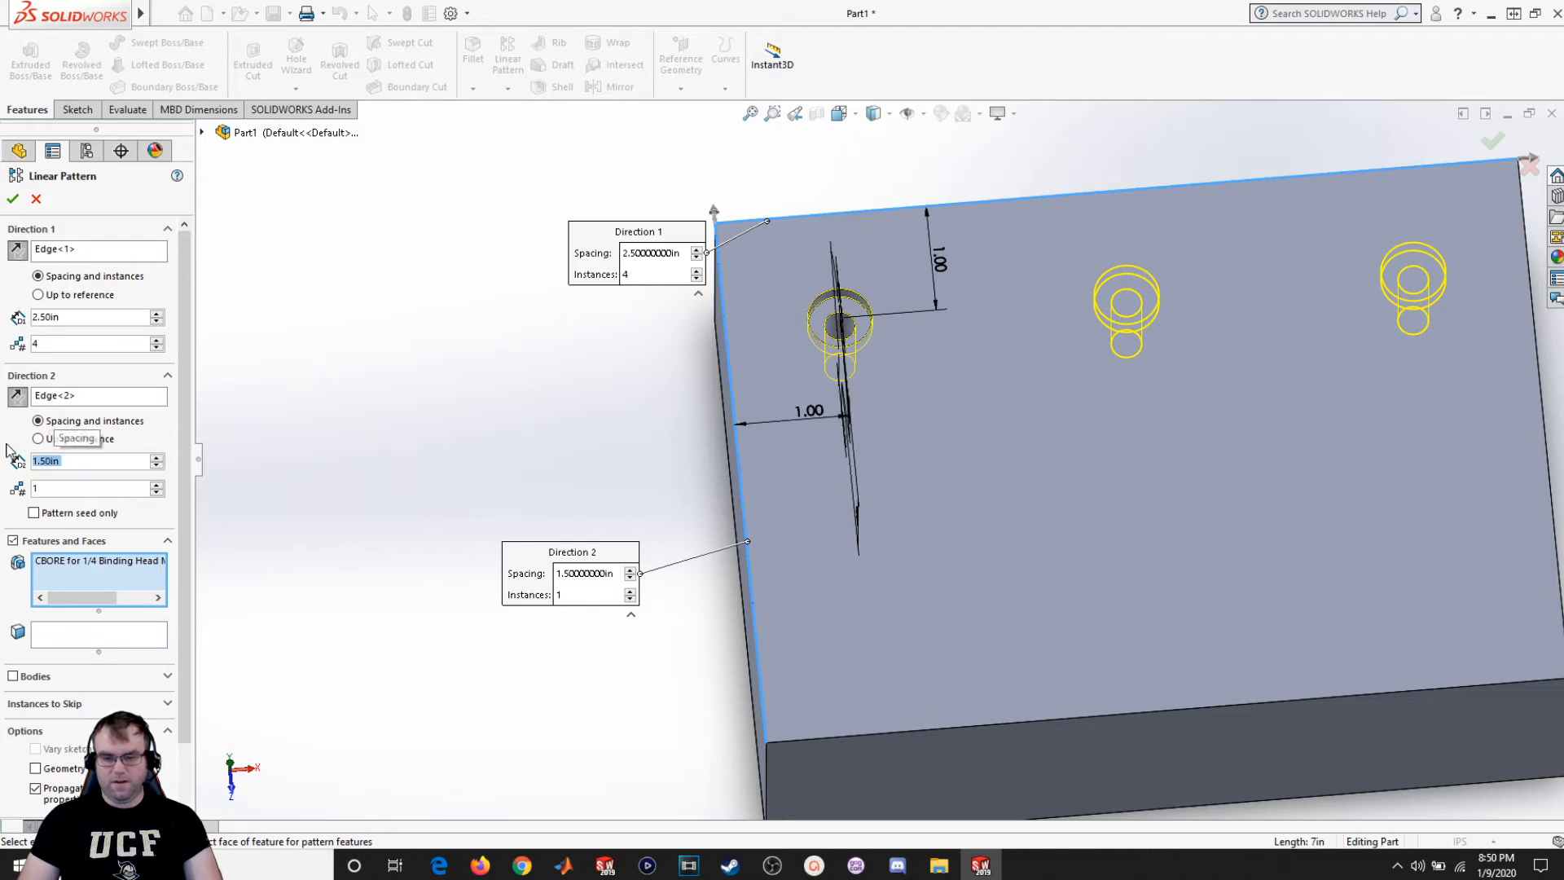
# Give the second direction 2 instances at a 2.5 in spacing, reversed so the copies run across the block's face.
pyautogui.click(155, 484)
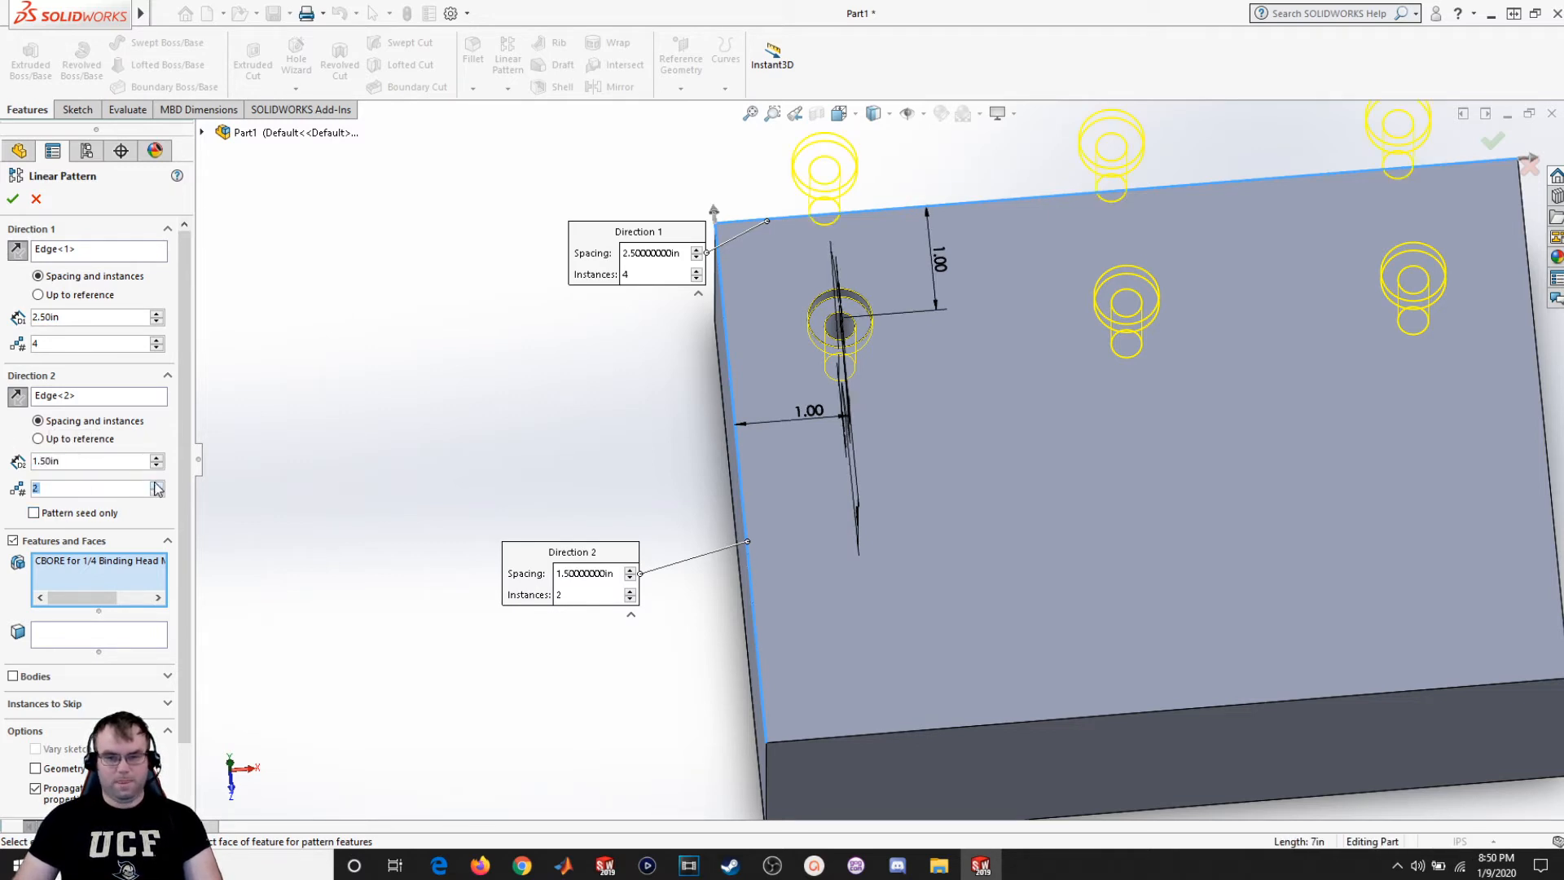
pyautogui.click(16, 398)
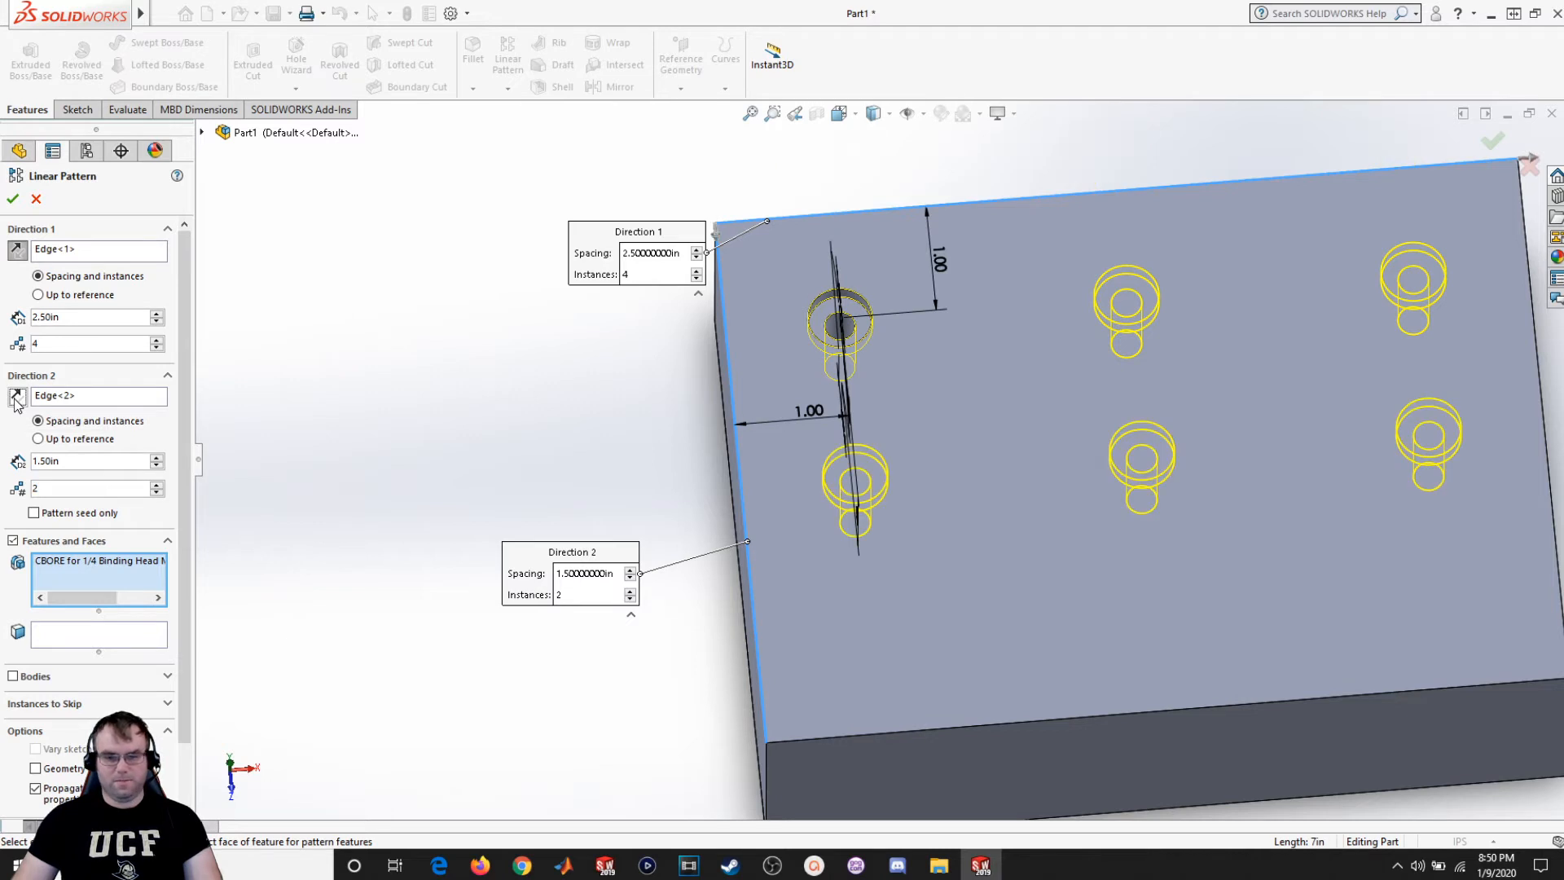
pyautogui.moveTo(80, 462); pyautogui.dragTo(2, 453)
pyautogui.write('2.5')
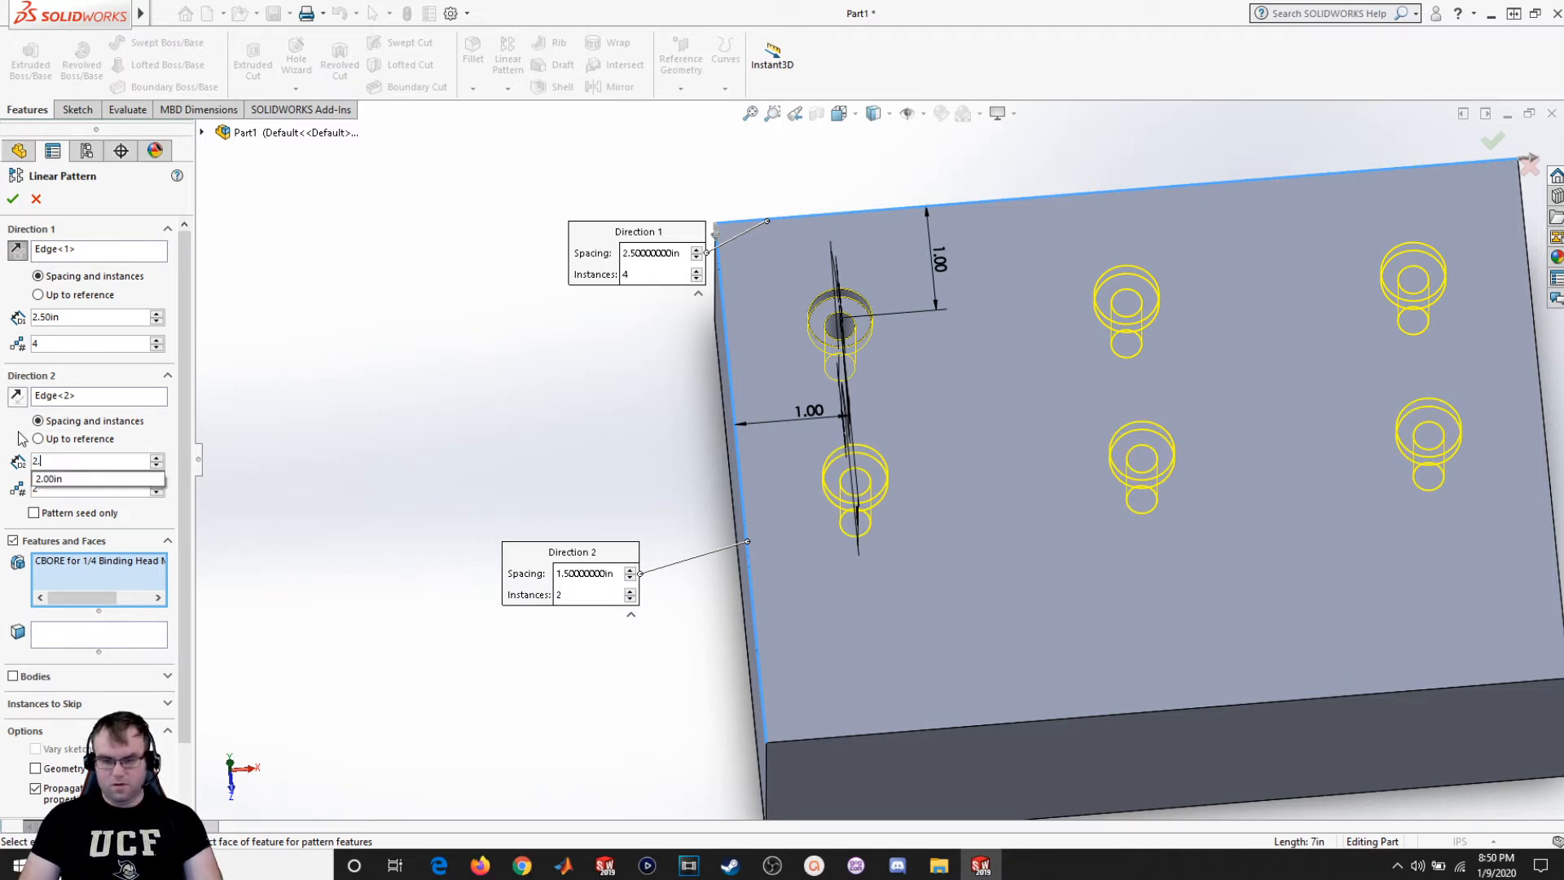
pyautogui.press('Return')
pyautogui.moveTo(521, 391); pyautogui.dragTo(530, 499, button='middle')
pyautogui.scroll(3, 579, 493)
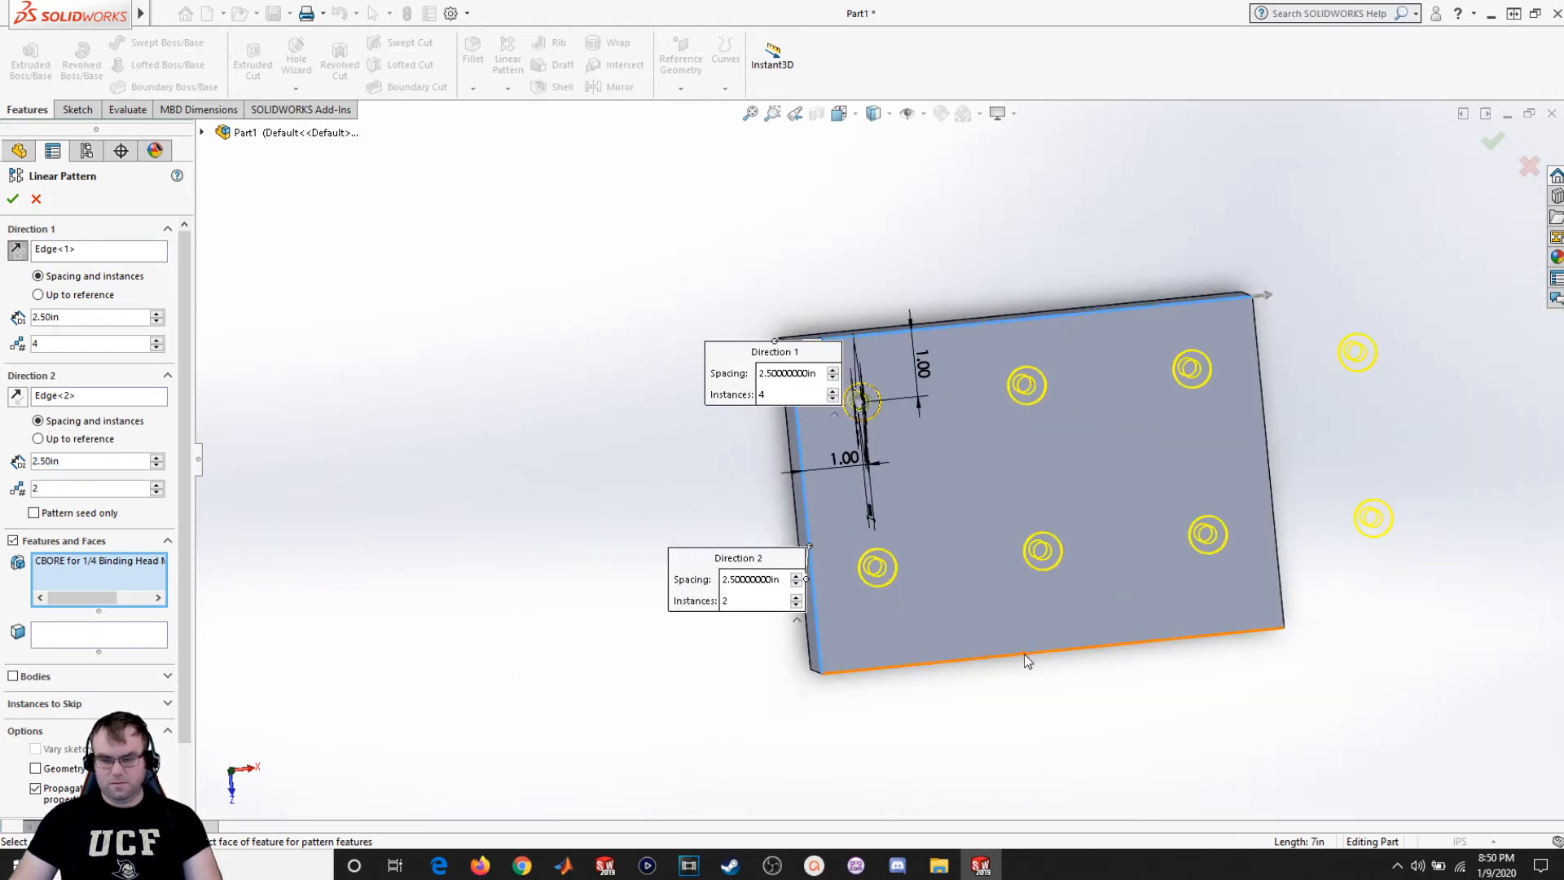
pyautogui.moveTo(1024, 654); pyautogui.dragTo(958, 679, button='middle')
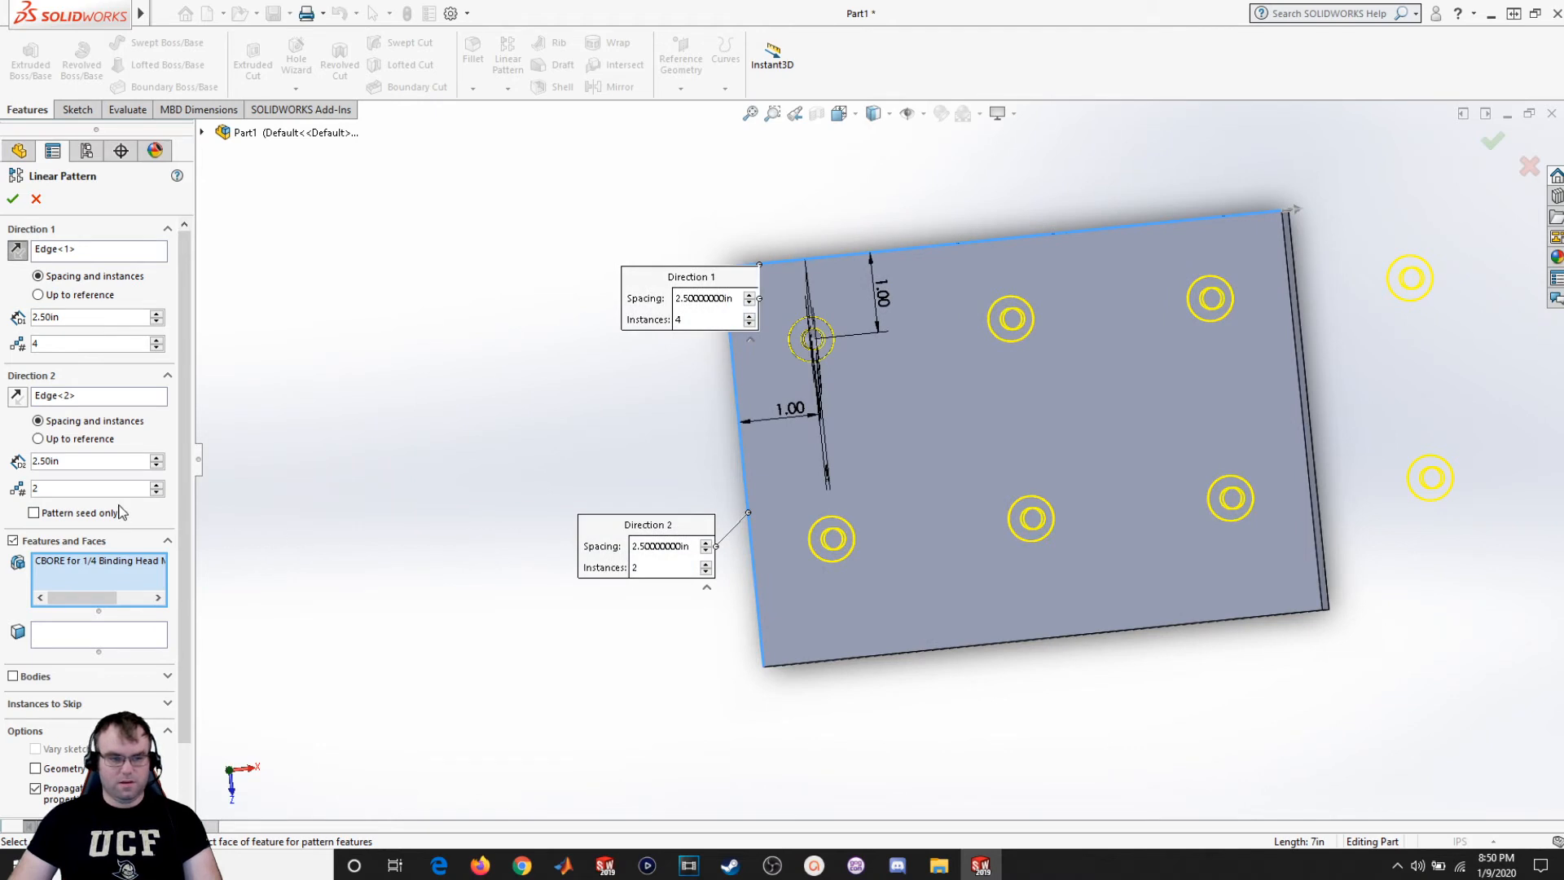
# Set the first direction to 3 instances and create the linear pattern.
pyautogui.click(158, 347)
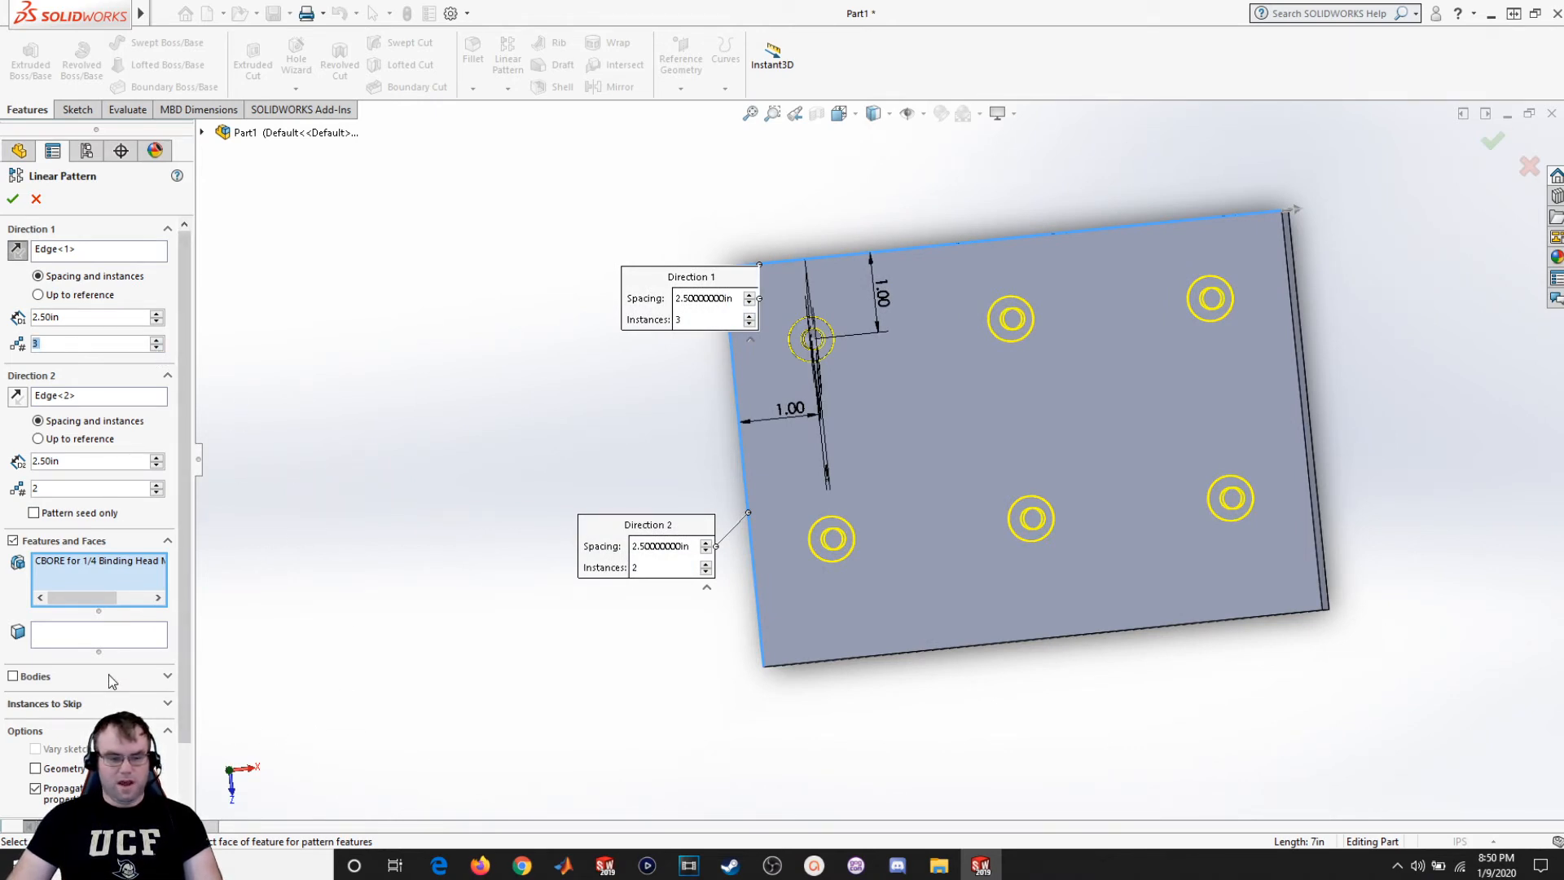
pyautogui.click(13, 199)
pyautogui.moveTo(602, 695); pyautogui.dragTo(615, 626, button='middle')
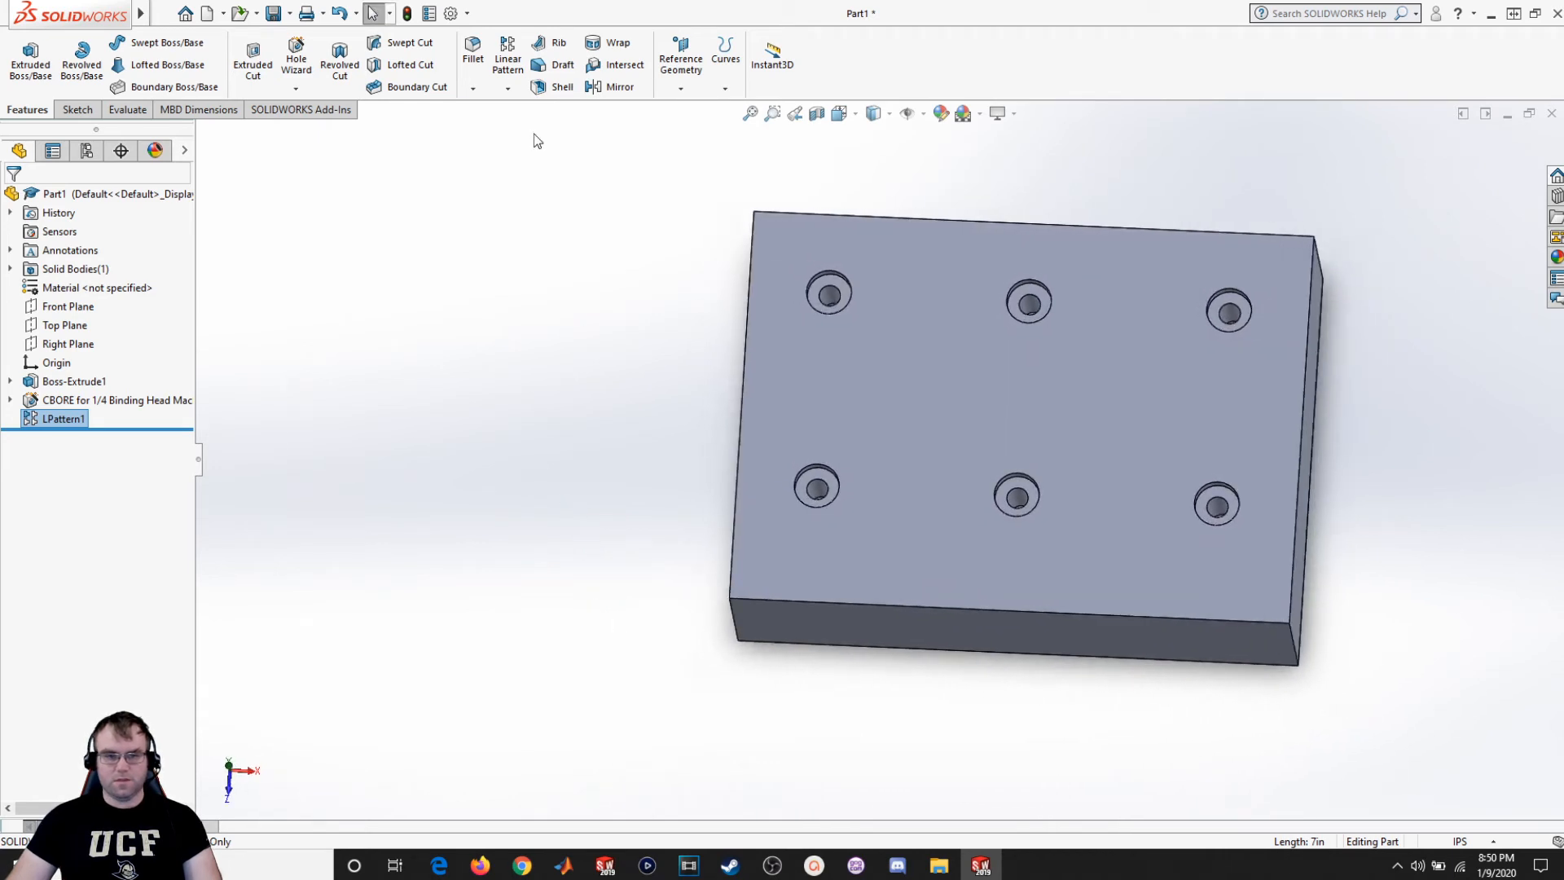
# Edit the linear pattern so its second direction has 3 instances at a 1.5 in spacing.
pyautogui.rightClick(71, 419)
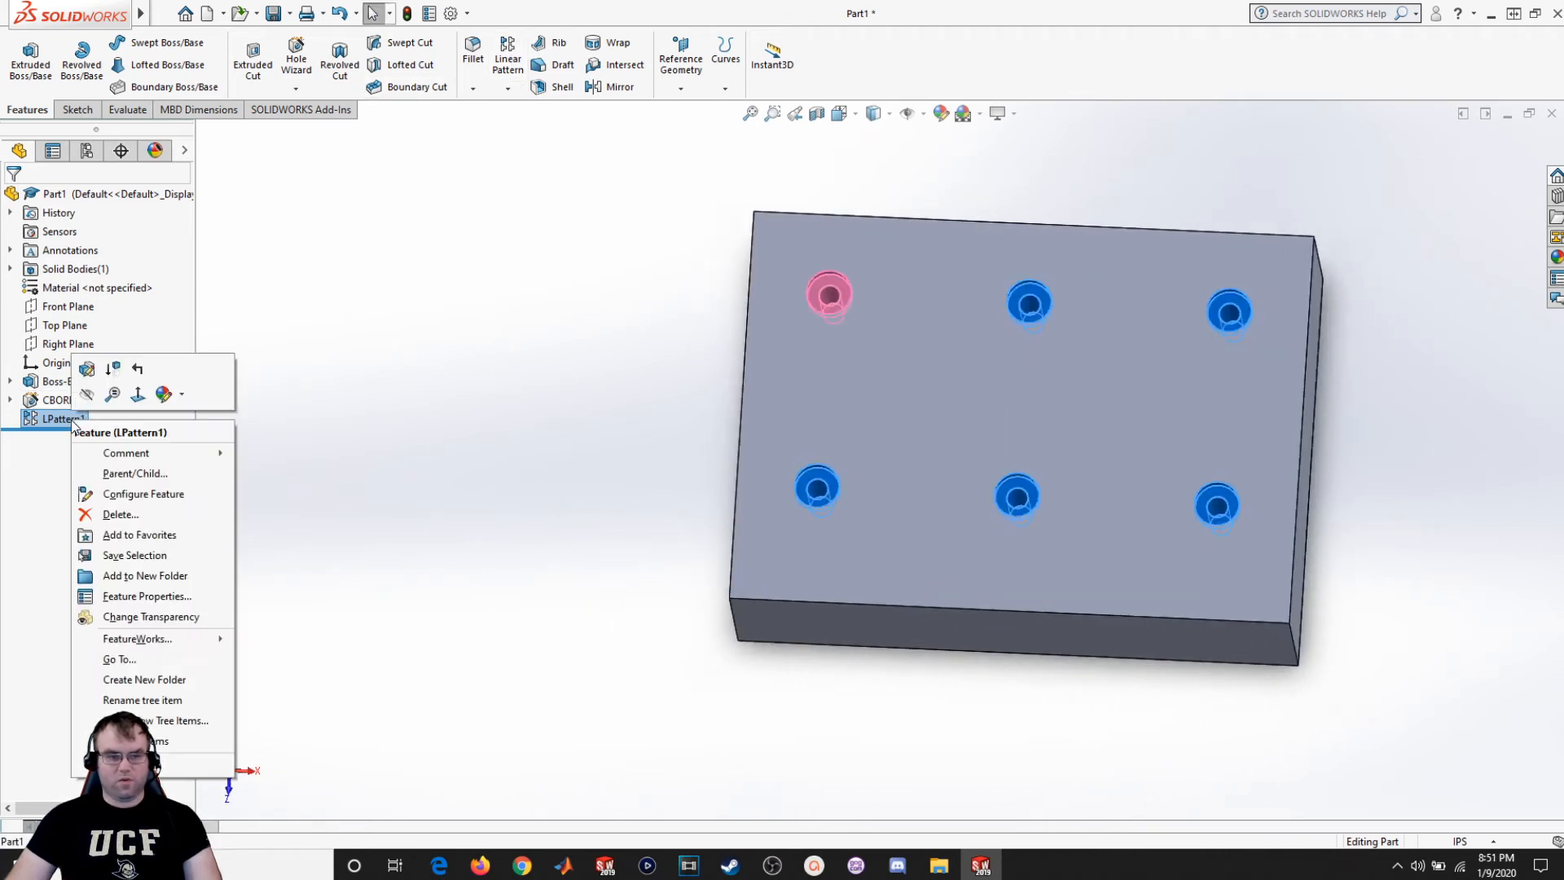
pyautogui.click(89, 381)
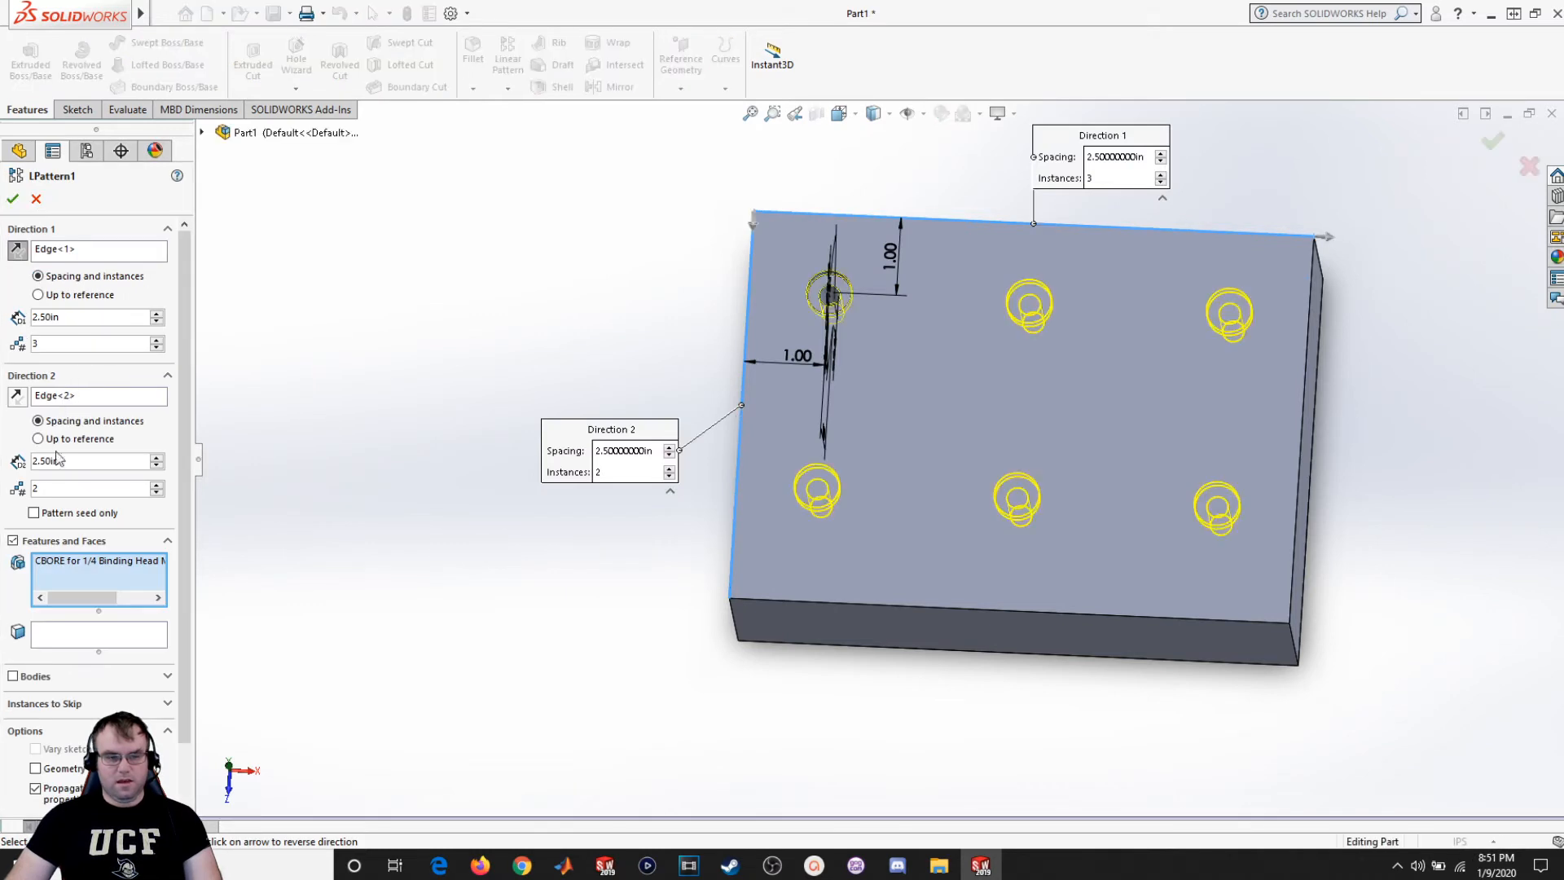
pyautogui.click(157, 468)
pyautogui.click(158, 468)
pyautogui.click(158, 468)
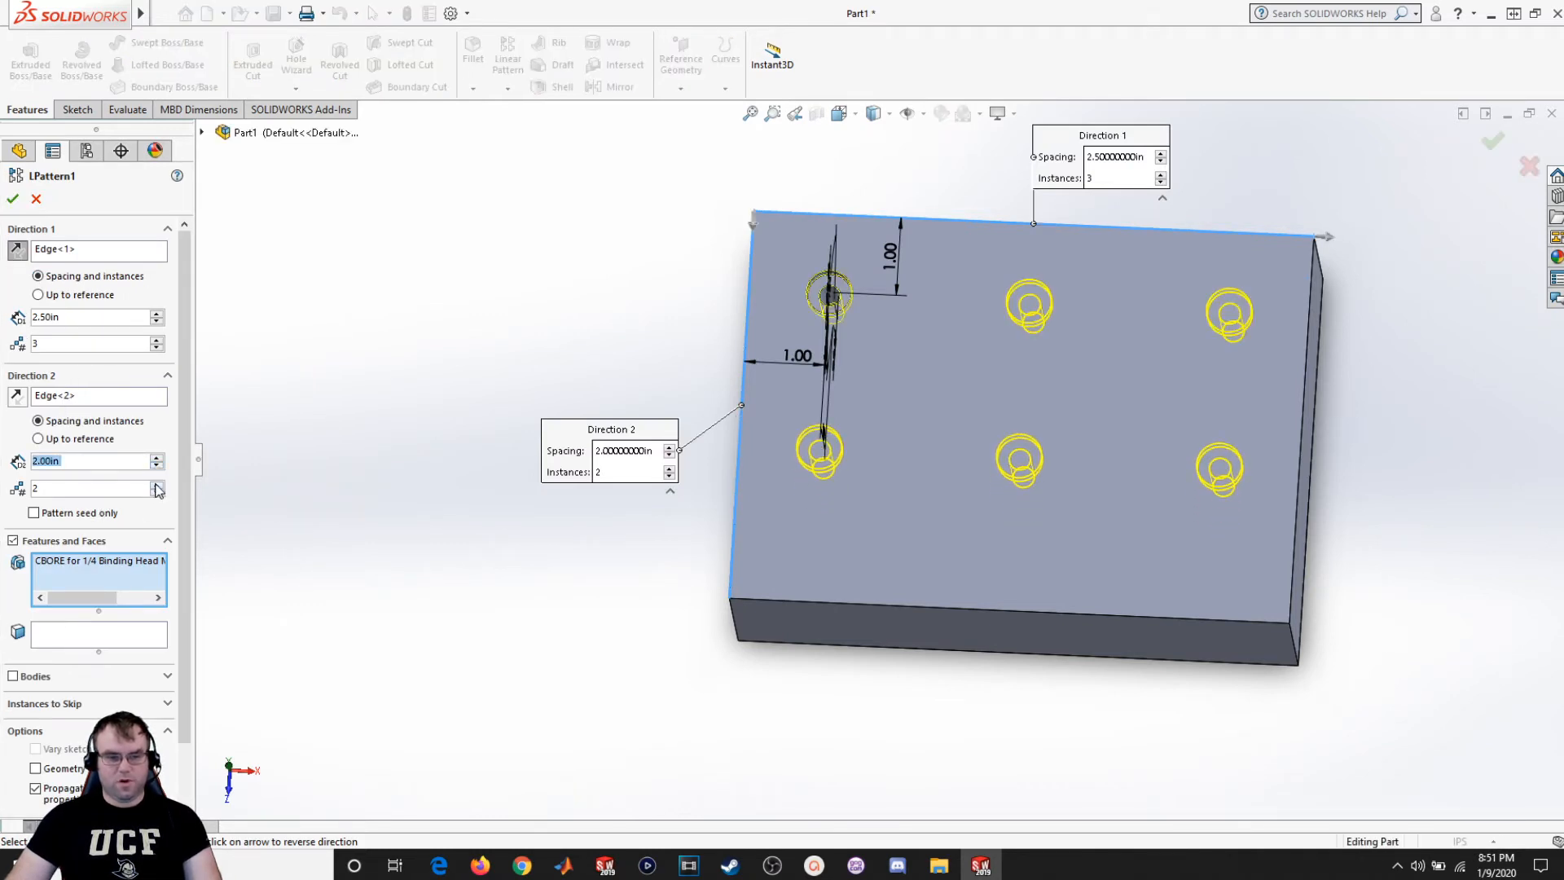
pyautogui.click(156, 483)
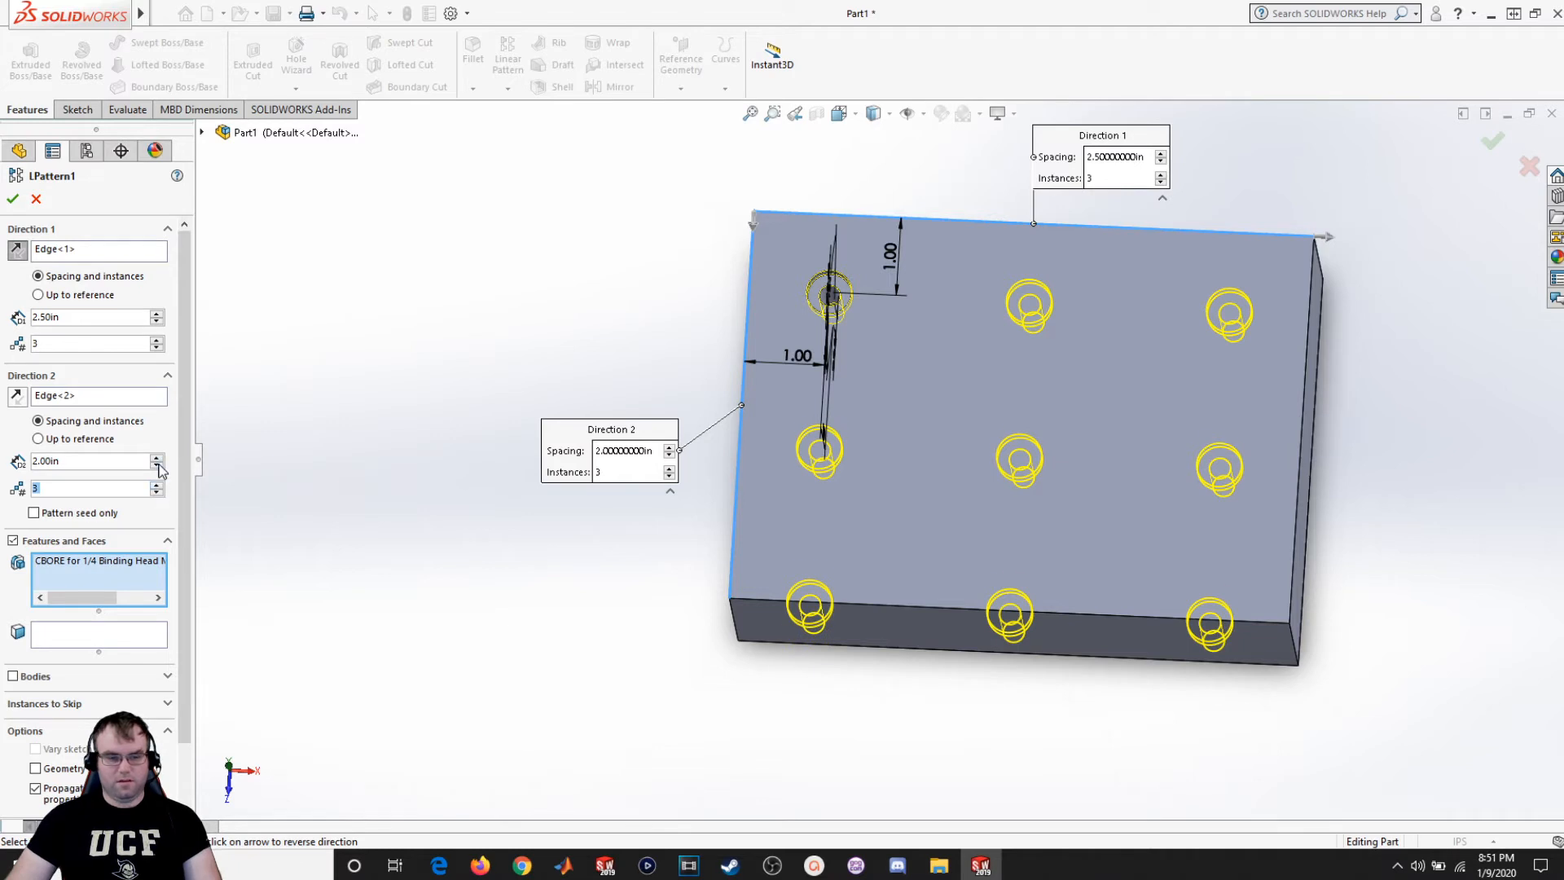
pyautogui.click(159, 468)
pyautogui.click(159, 467)
pyautogui.click(158, 467)
pyautogui.click(158, 468)
pyautogui.click(160, 466)
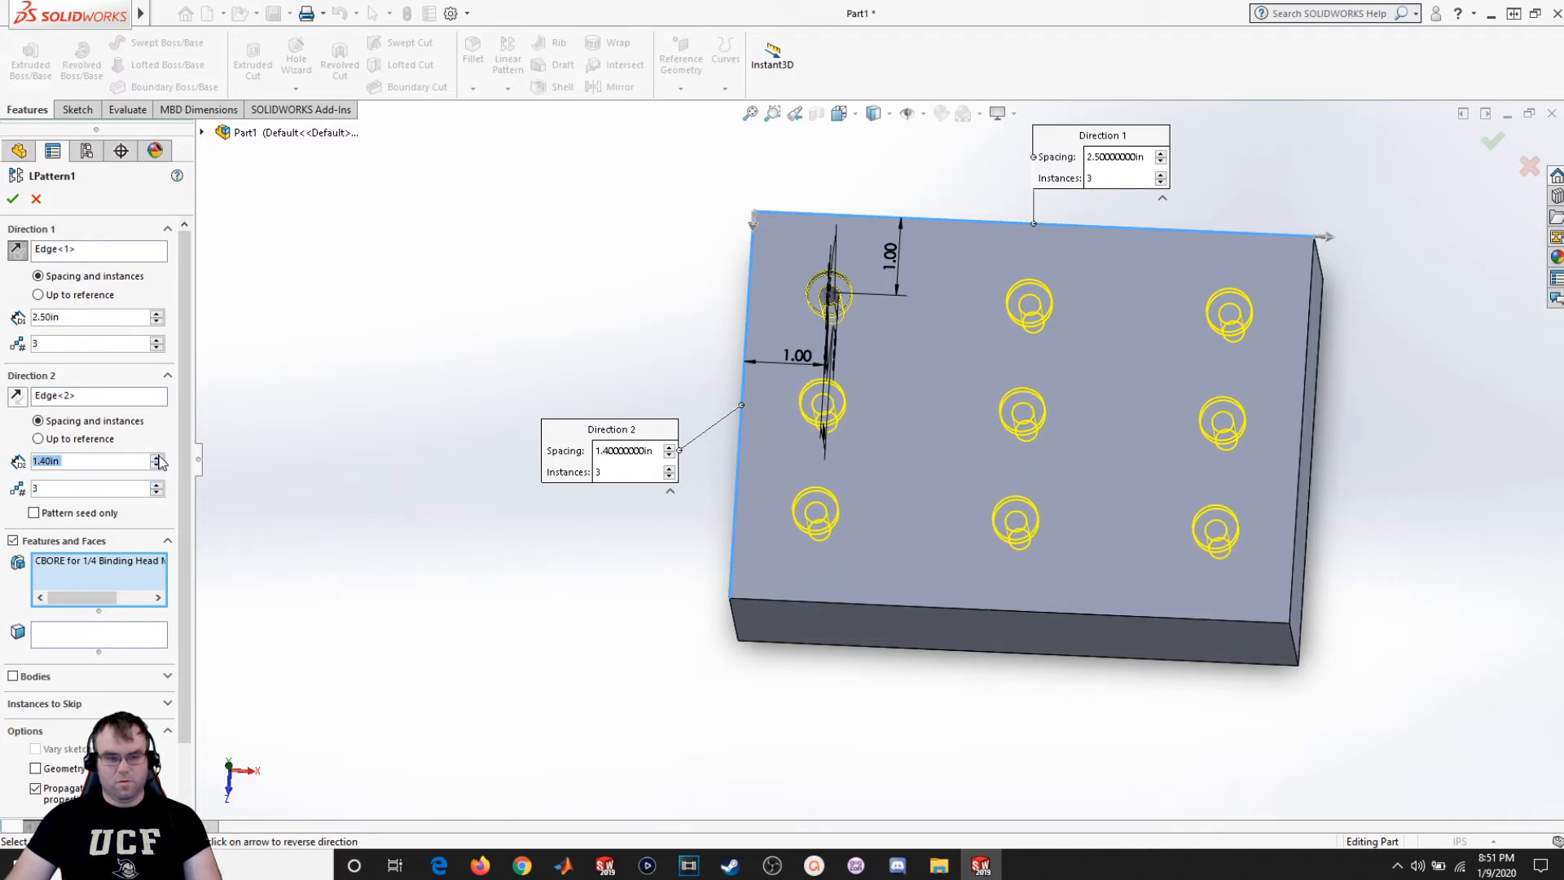
pyautogui.click(159, 459)
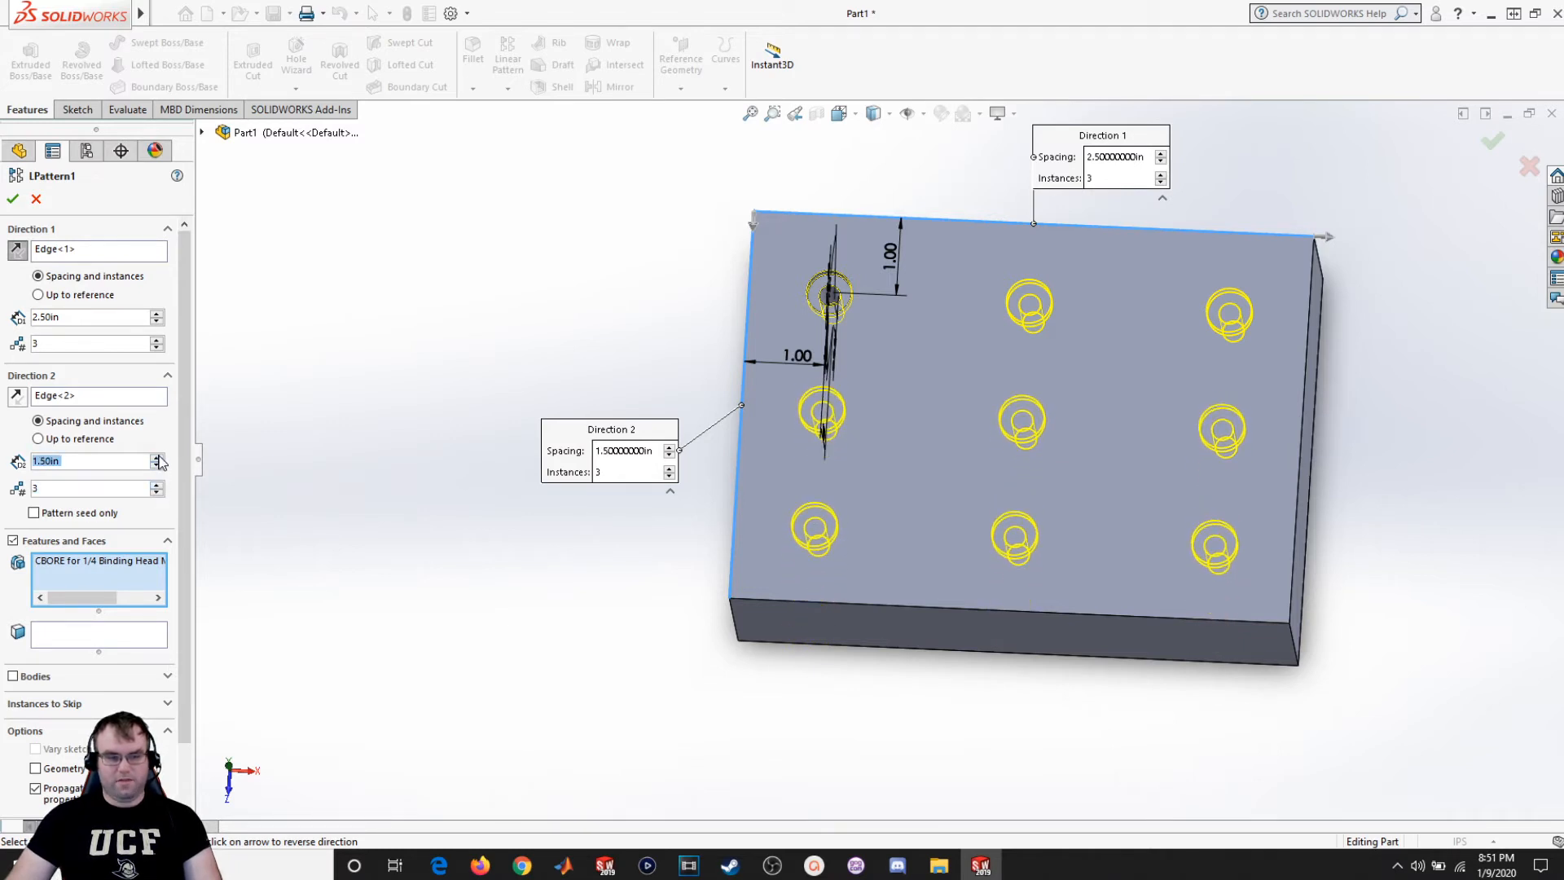
# Skip pattern instances (1, 3) and (2, 2), and apply the edited pattern.
pyautogui.click(70, 704)
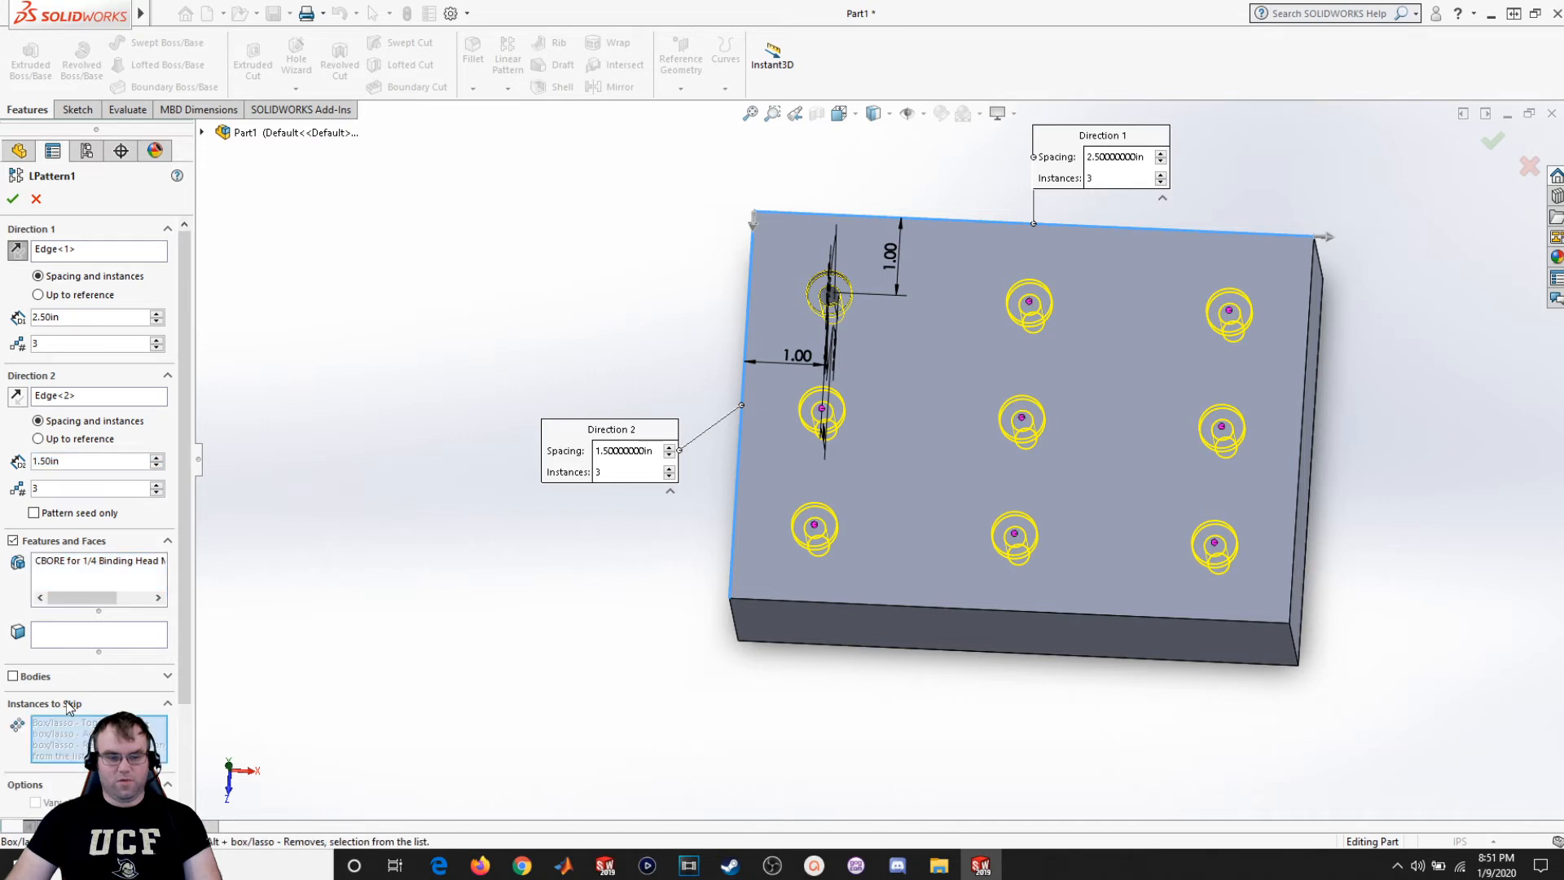
pyautogui.click(815, 524)
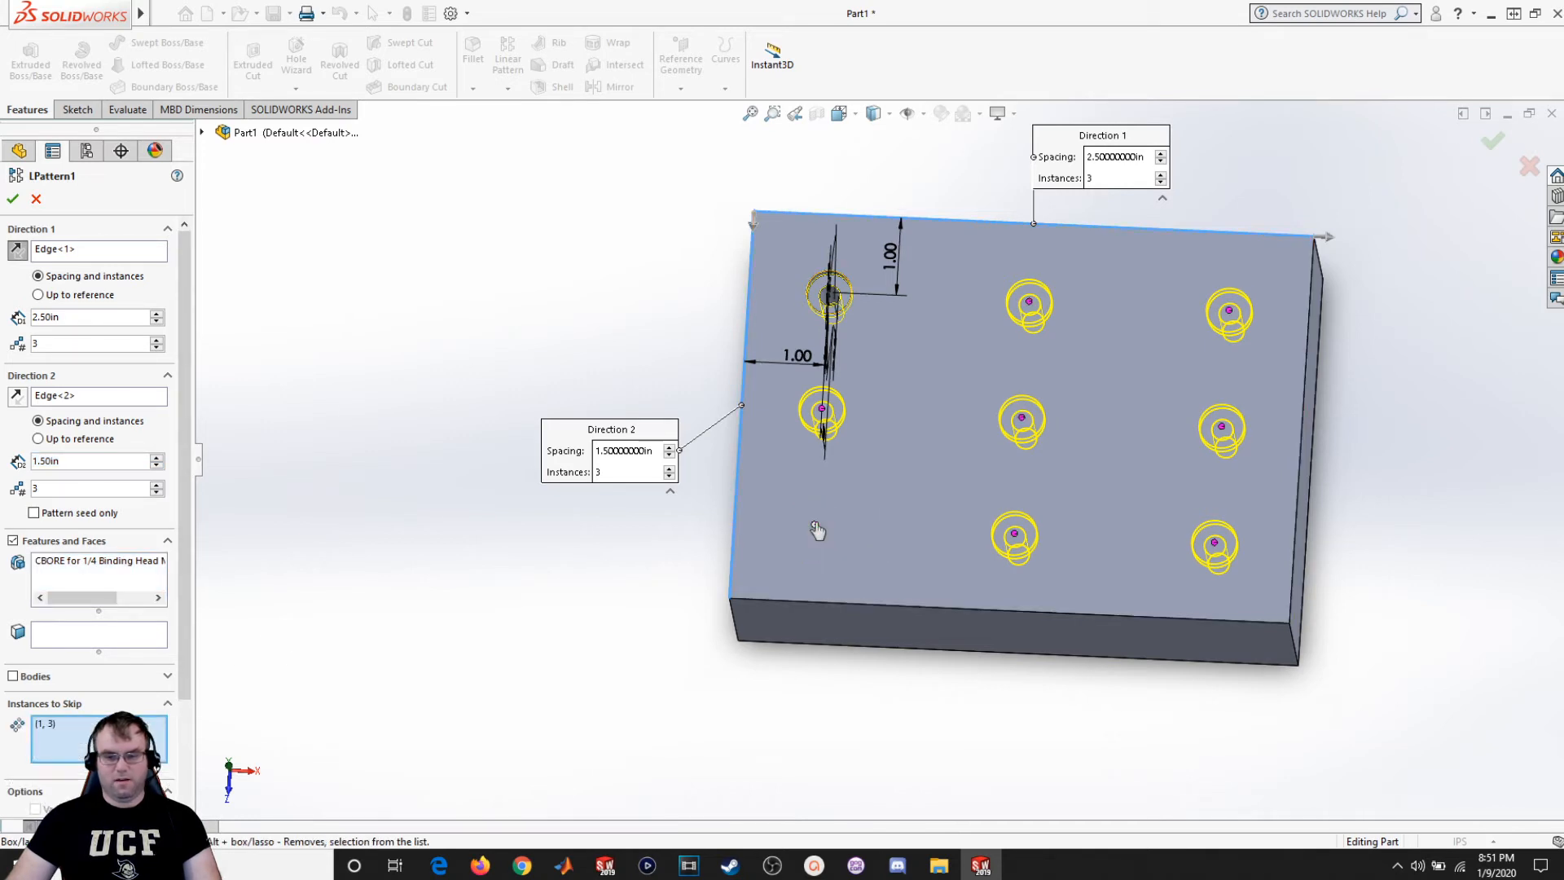
pyautogui.click(1023, 418)
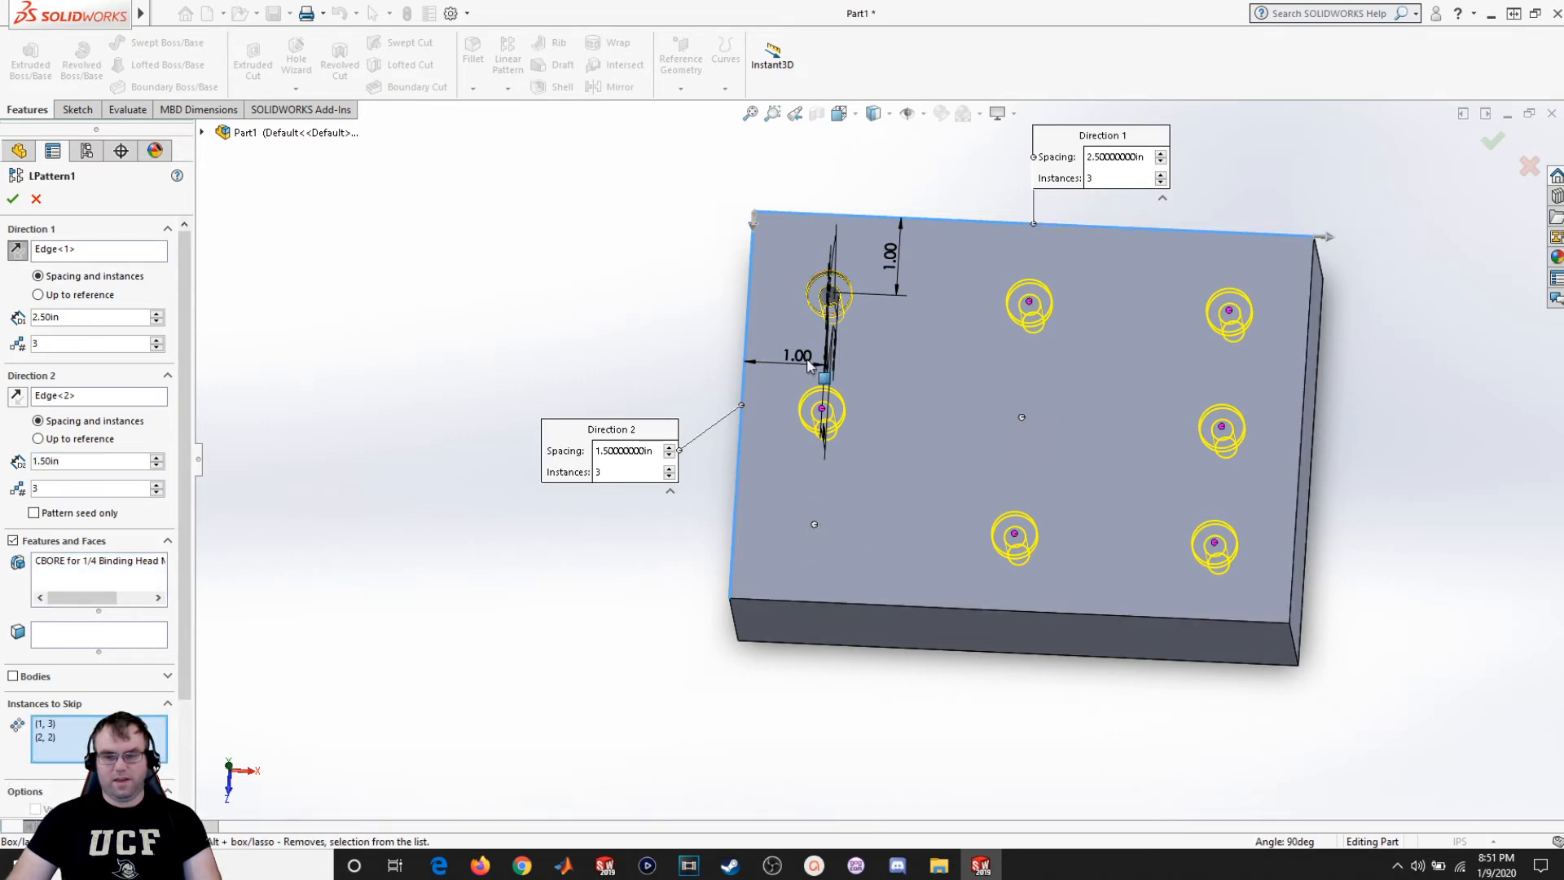
pyautogui.click(11, 200)
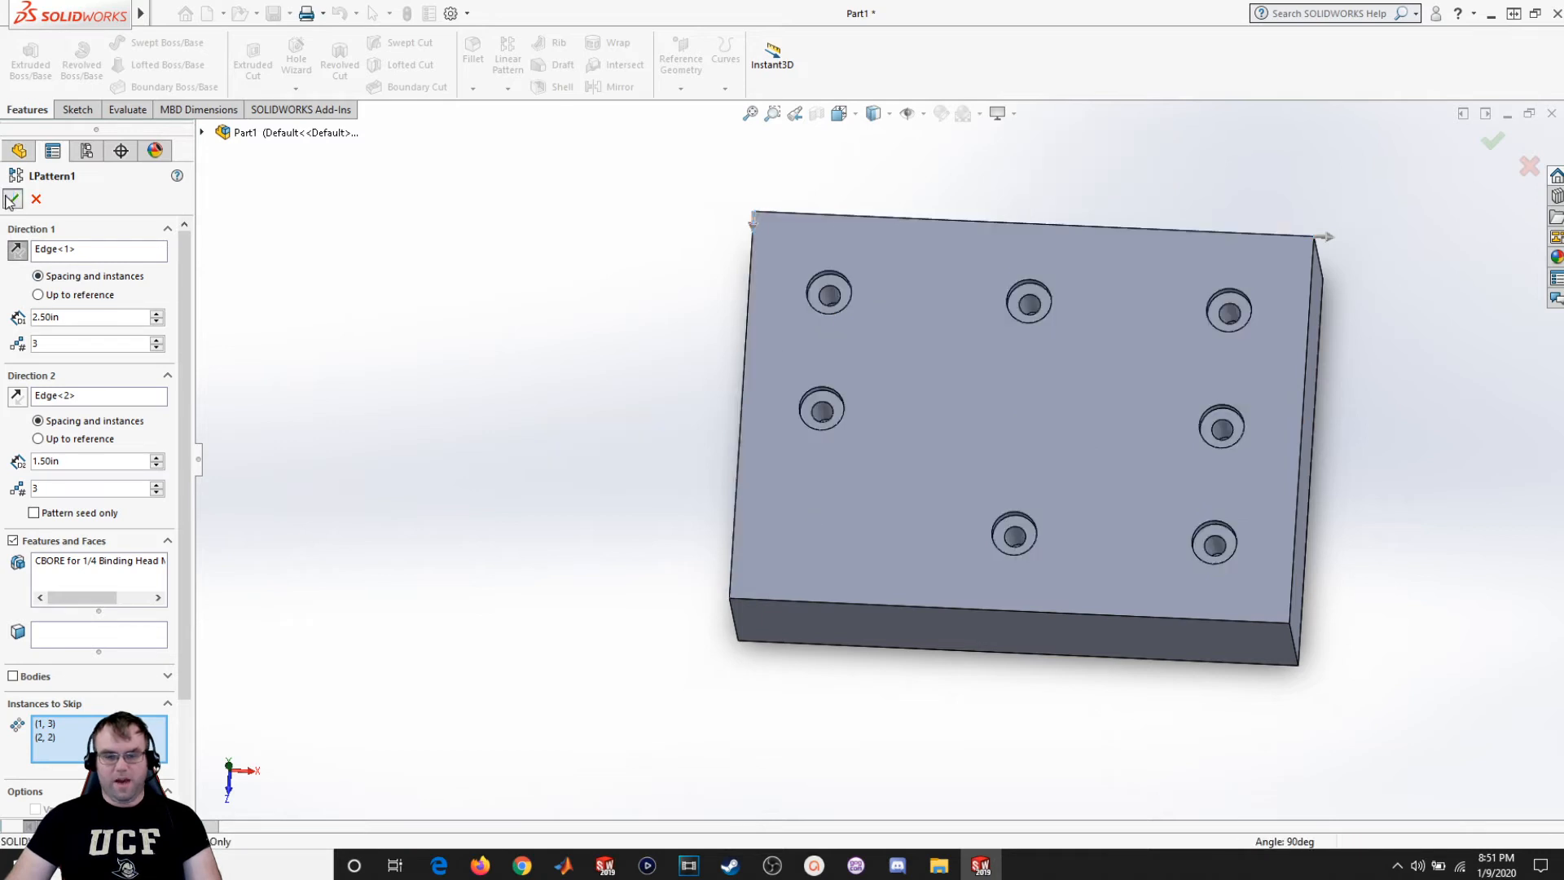
pyautogui.click(402, 270)
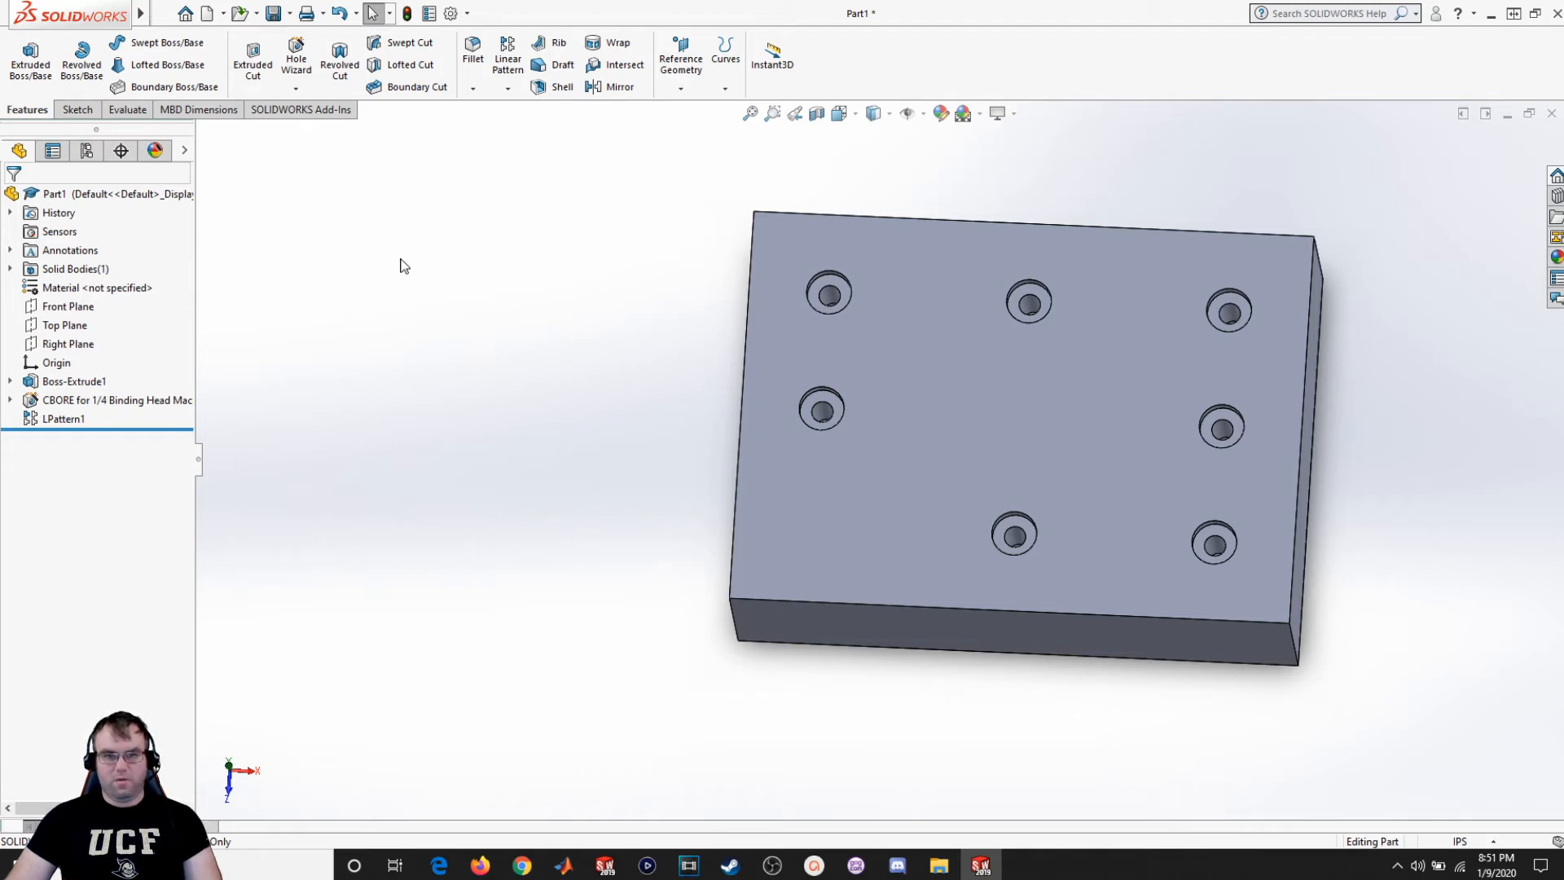
pyautogui.click(513, 90)
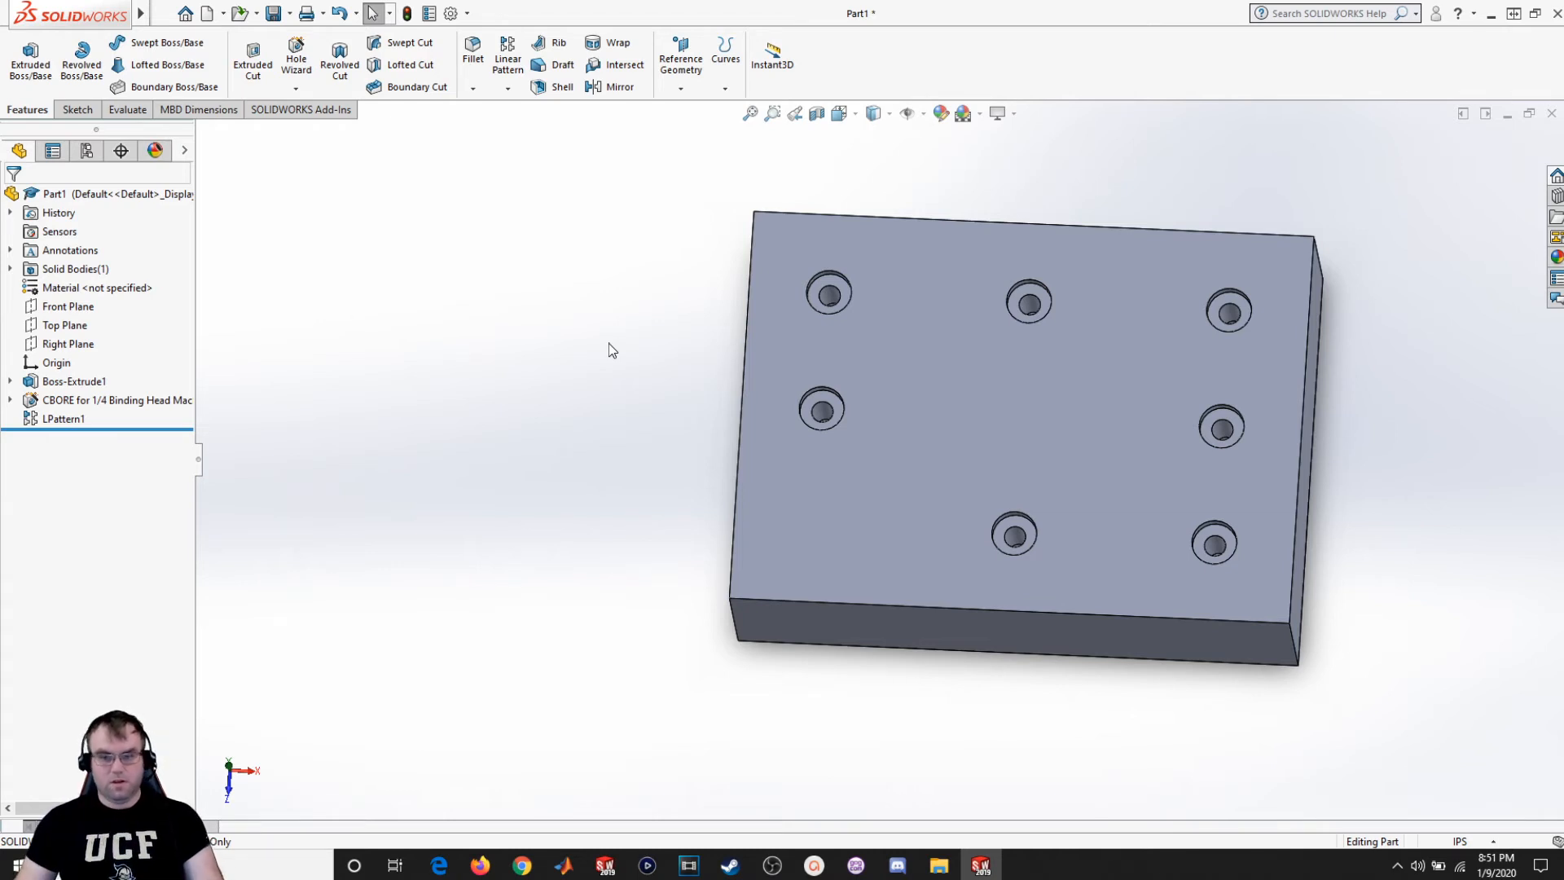
# Delete the counterbore hole together with its dependent linear pattern from the block.
pyautogui.click(63, 407)
pyautogui.rightClick(63, 404)
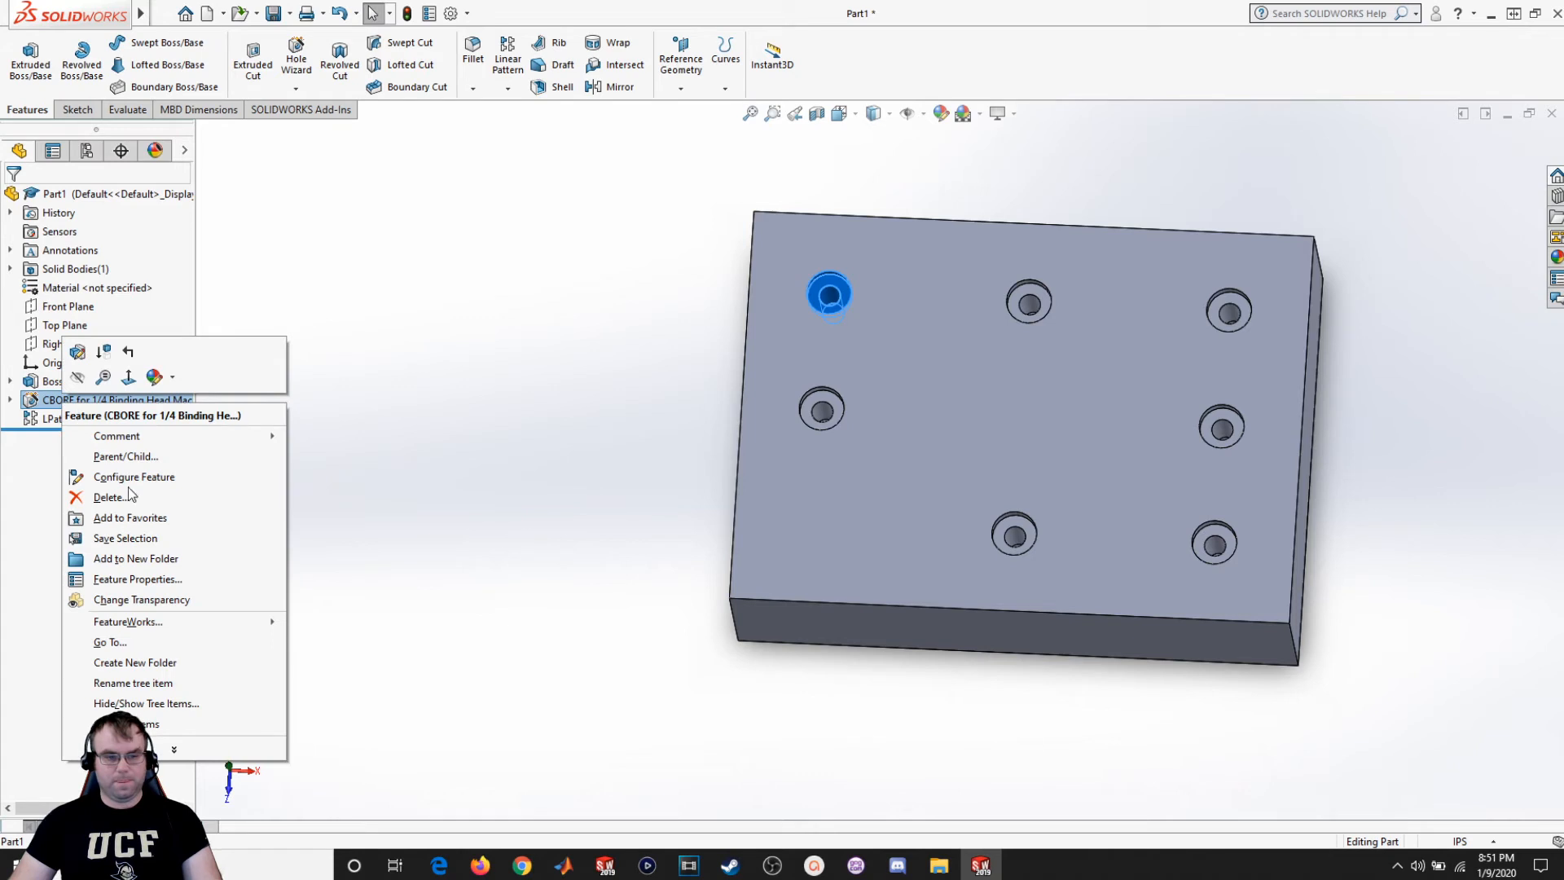
pyautogui.click(111, 499)
pyautogui.click(911, 327)
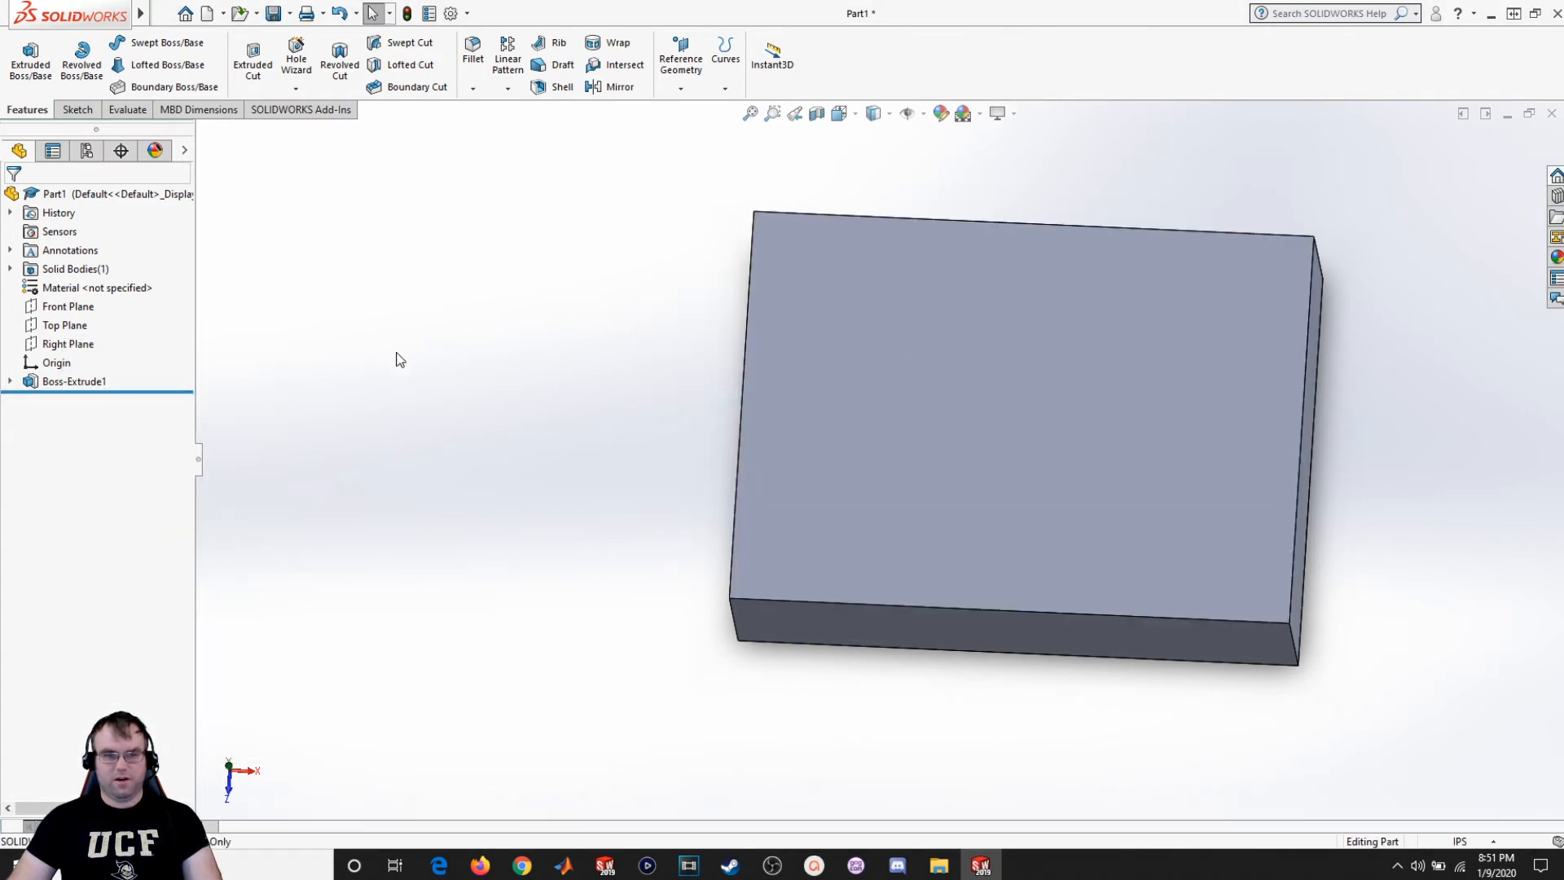
# Start a reference axis and try the One Line/Edge/Axis definition on the top face's front long edge.
pyautogui.click(682, 75)
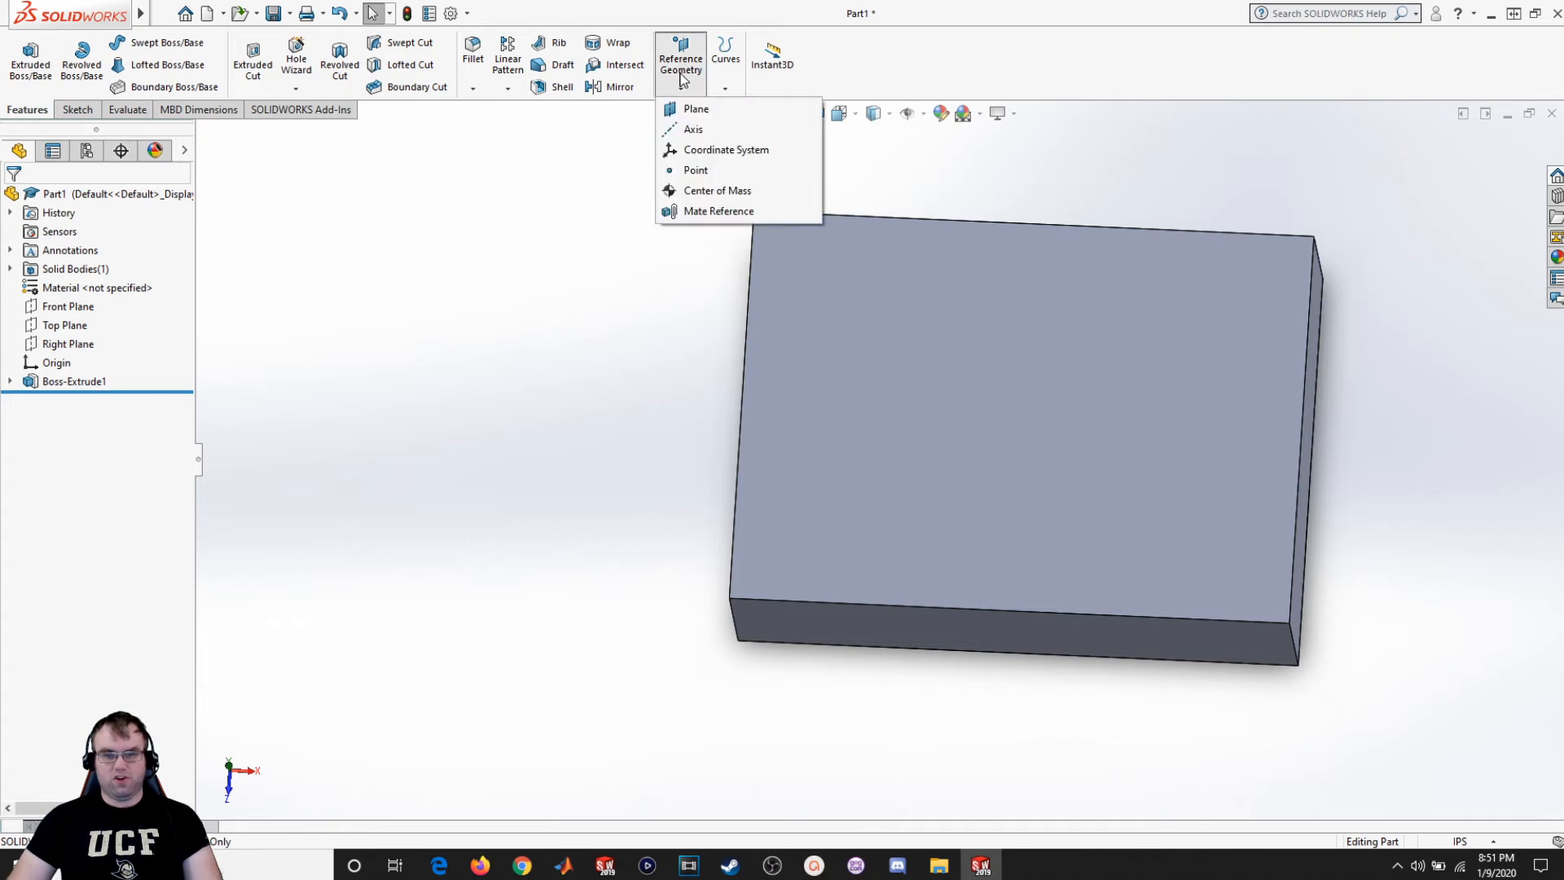
pyautogui.click(694, 131)
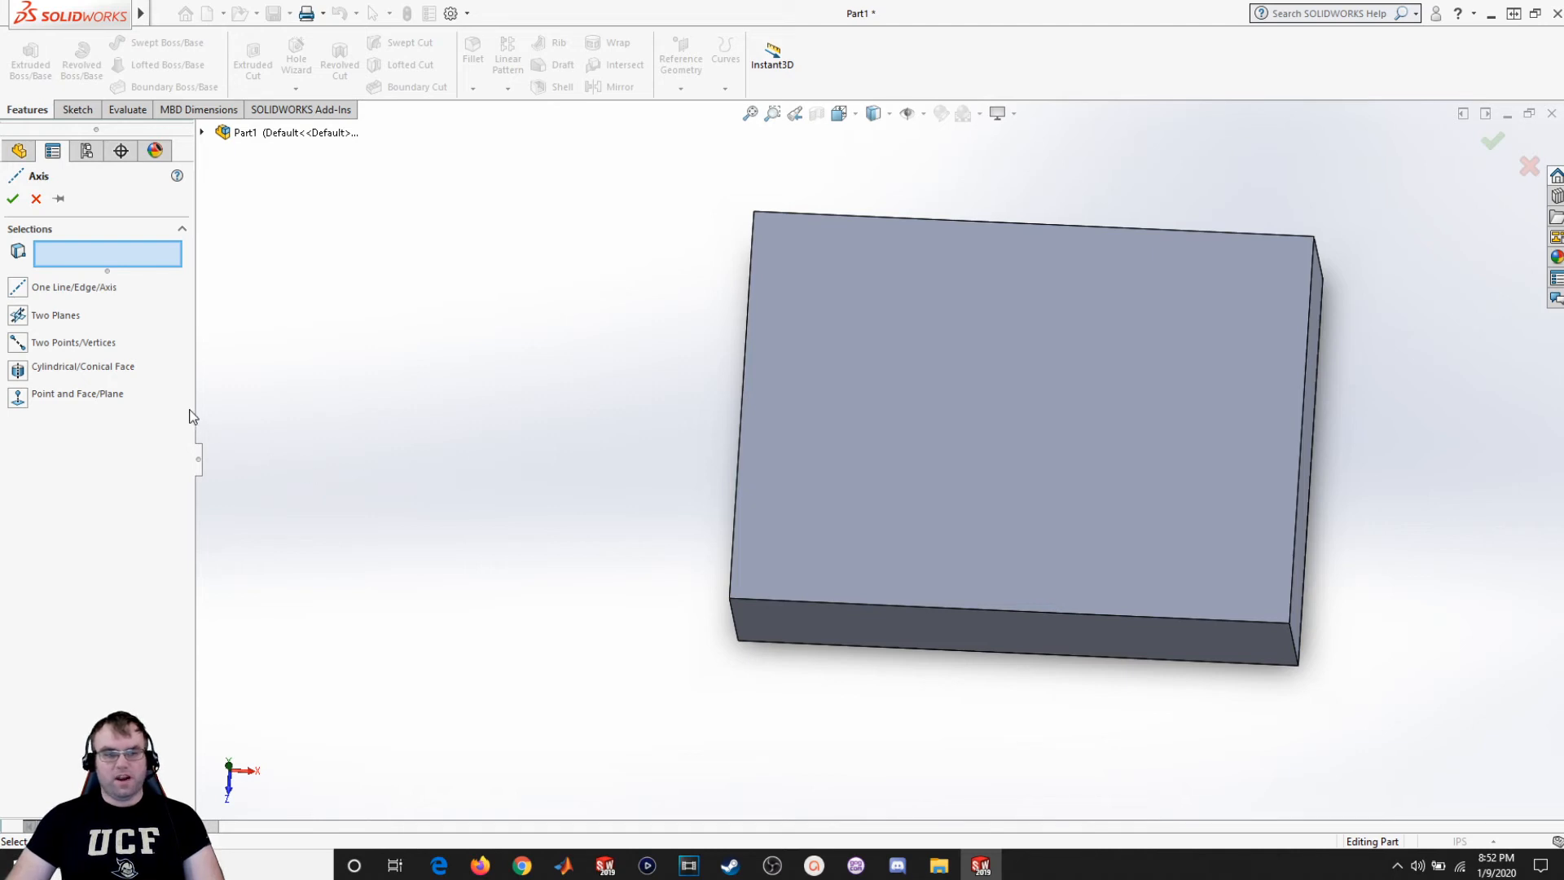
pyautogui.click(59, 252)
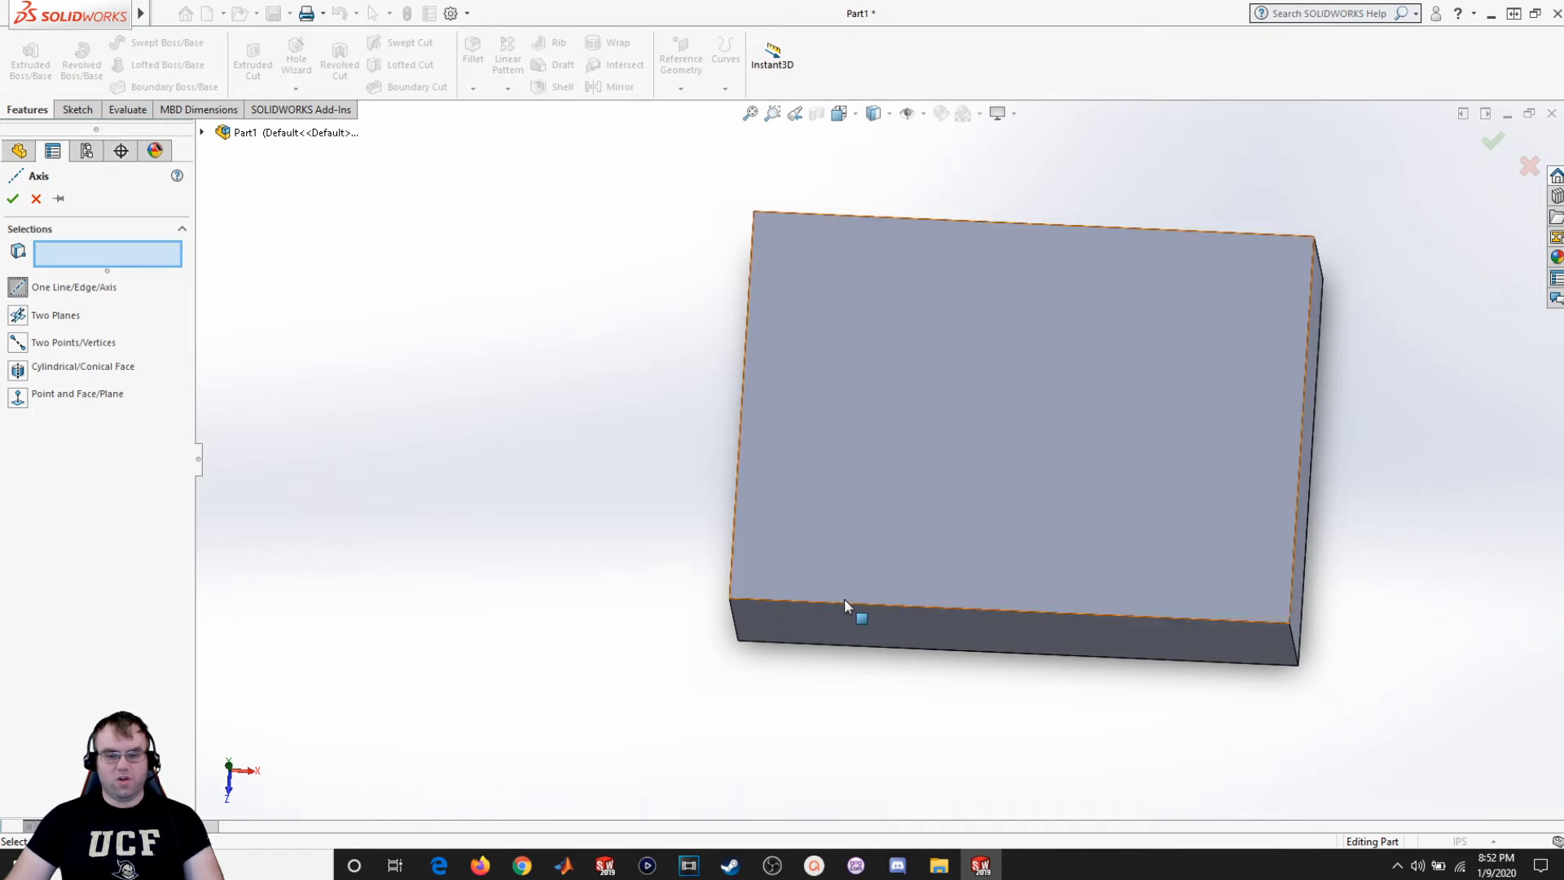
pyautogui.click(823, 603)
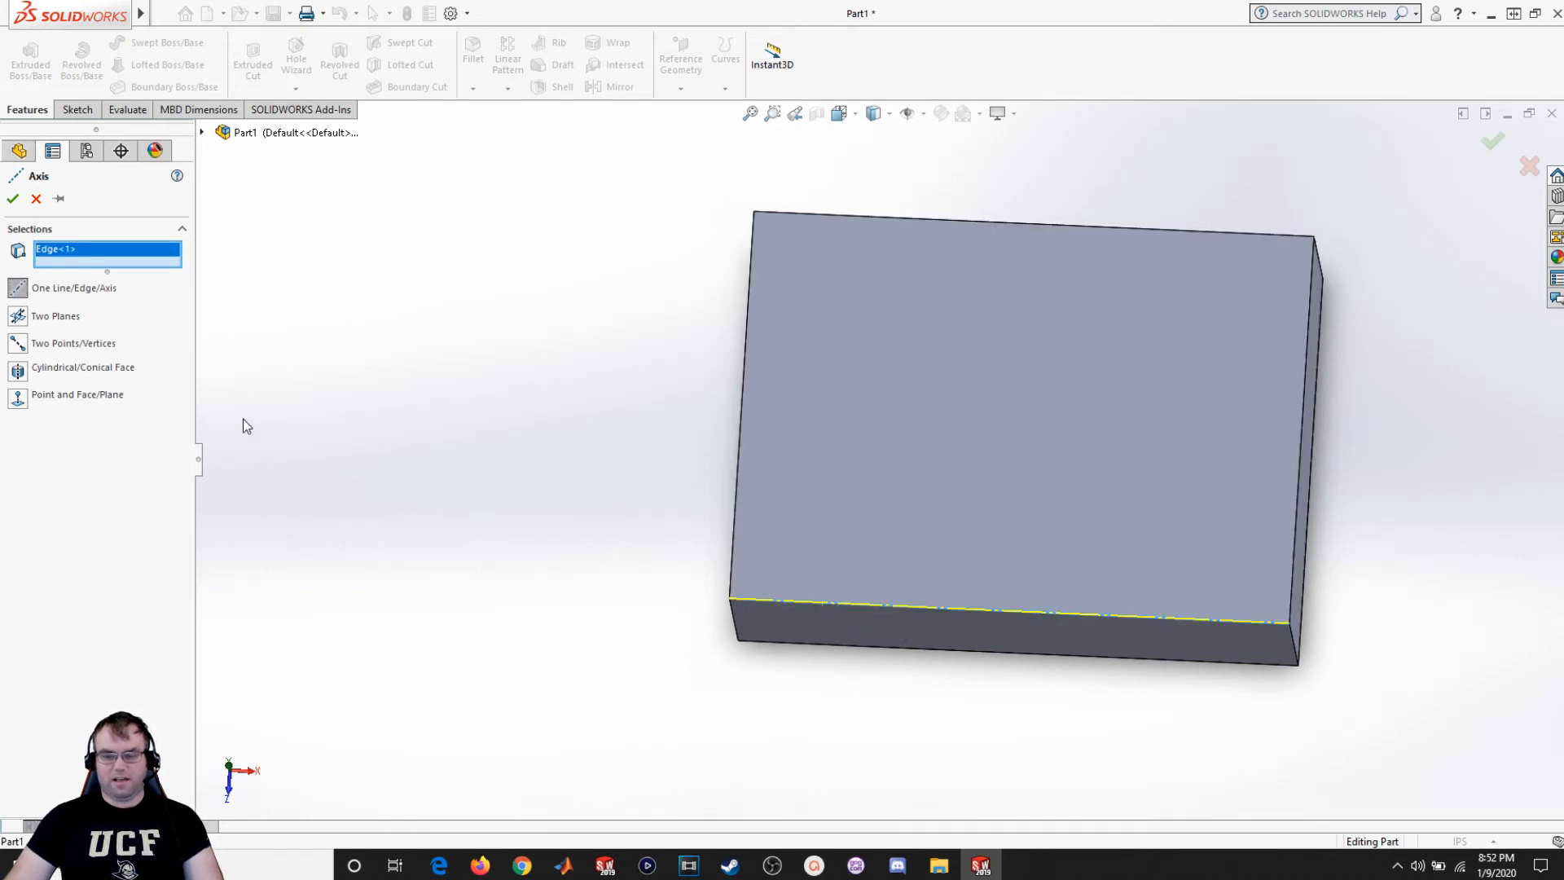
# Try defining the axis by Two Points/Vertices, from the block's top back-left corner to its bottom front-right corner.
pyautogui.click(18, 318)
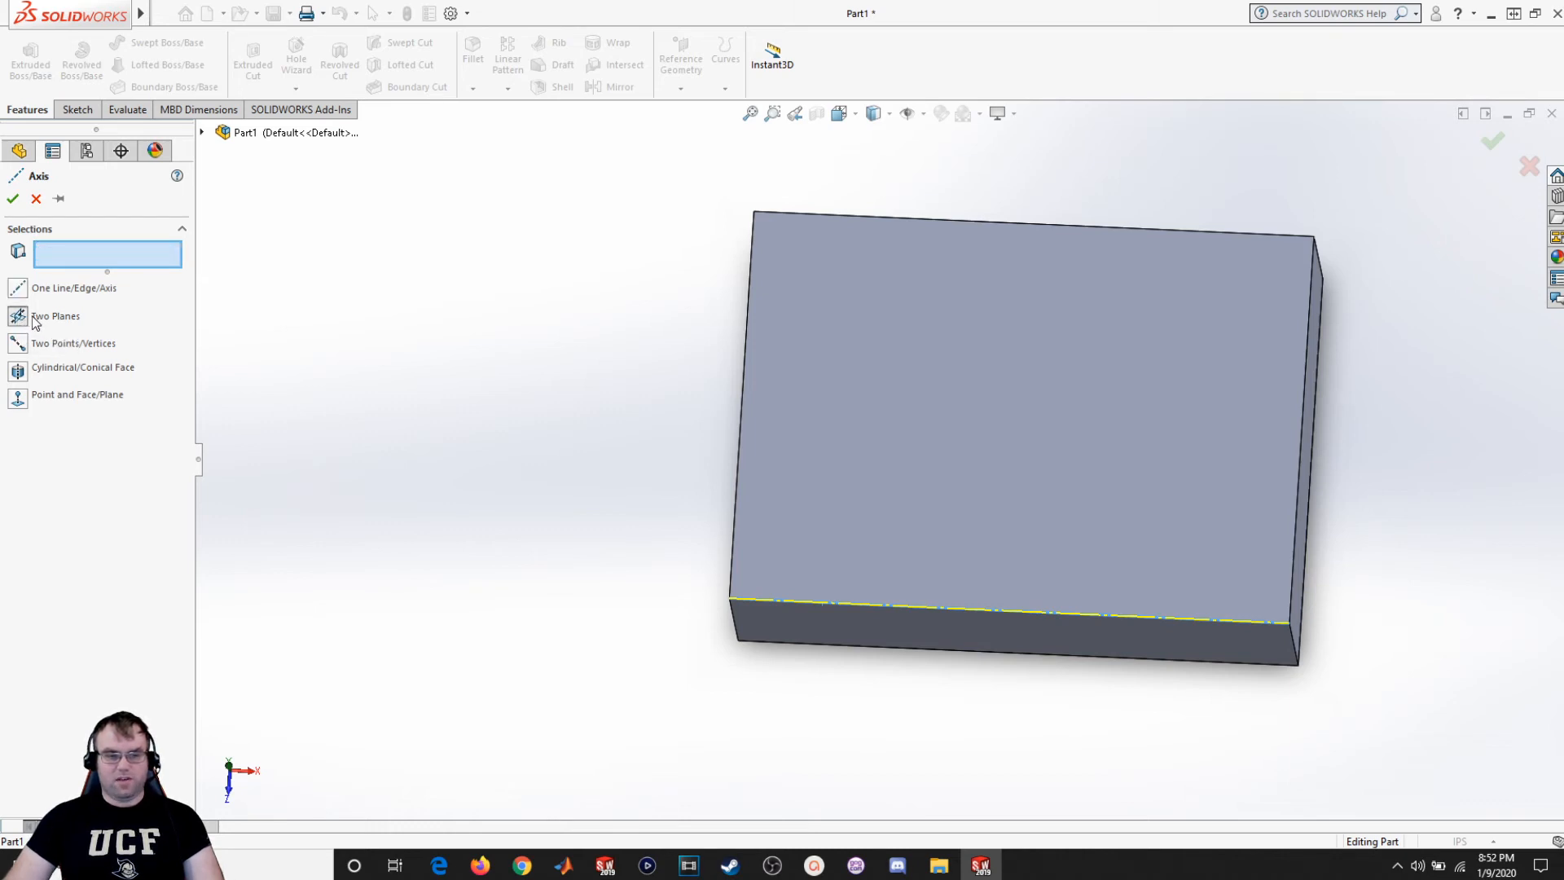
pyautogui.click(17, 343)
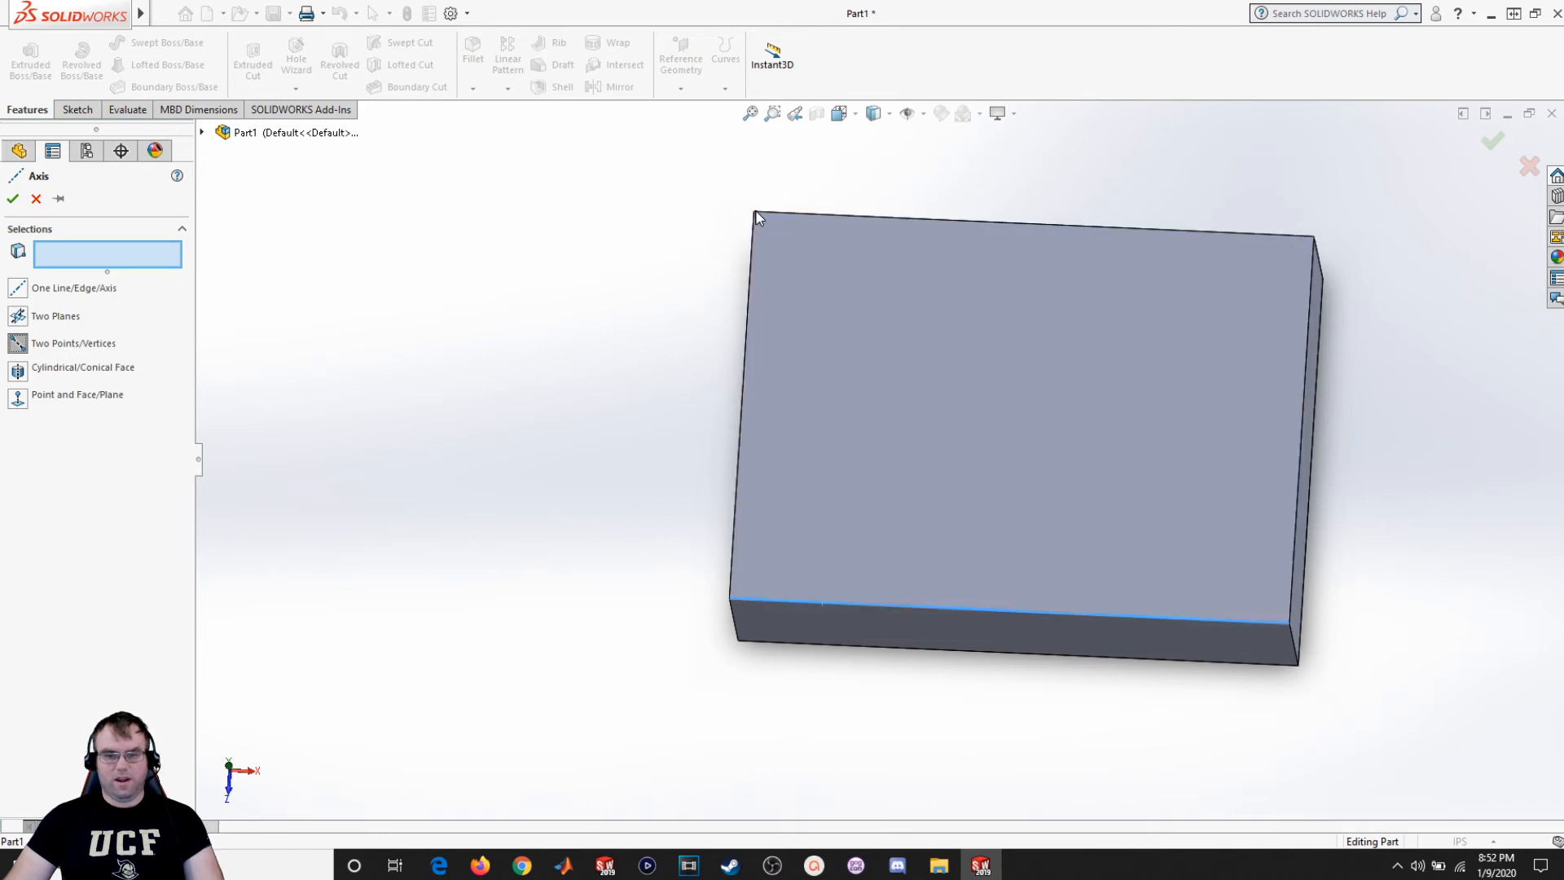
pyautogui.moveTo(754, 217)
pyautogui.mouseDown(button='middle')
pyautogui.moveTo(652, 269)
pyautogui.moveTo(782, 208)
pyautogui.mouseUp(button='middle')
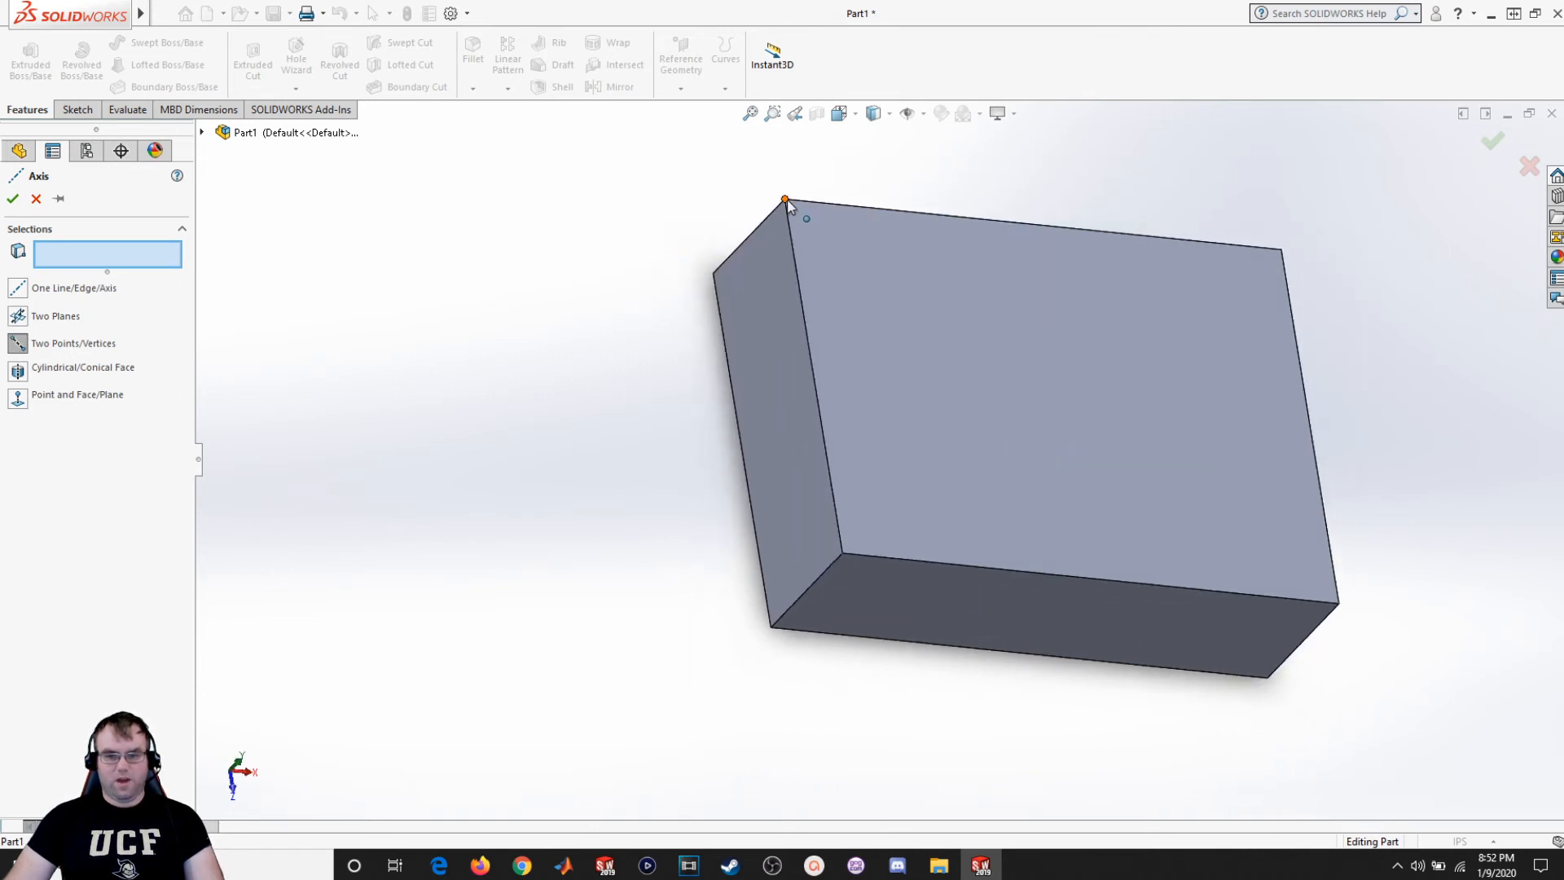
pyautogui.click(785, 201)
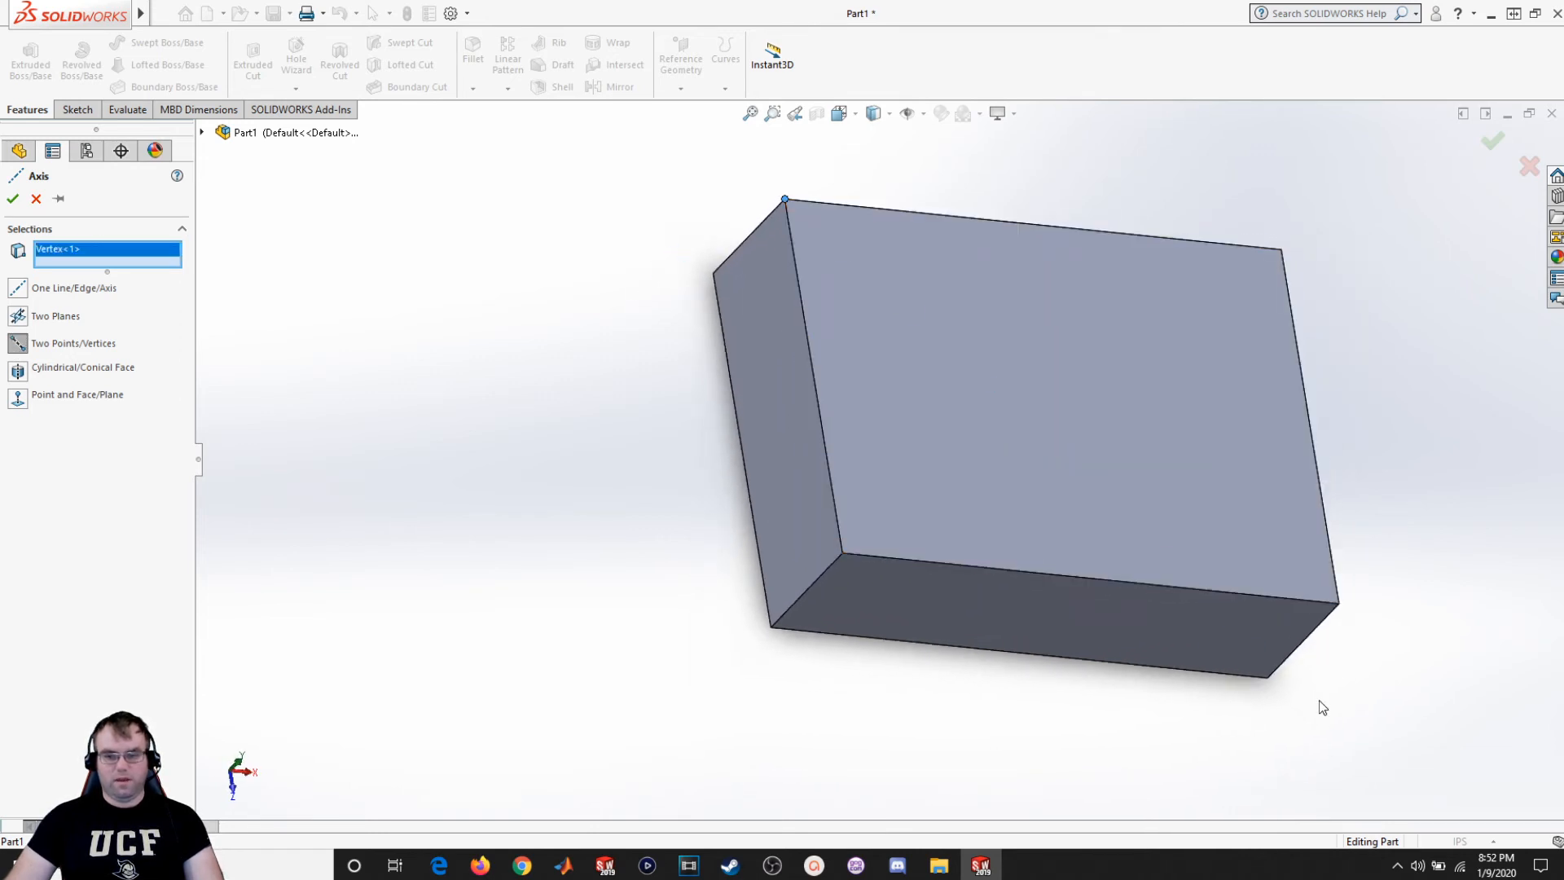
pyautogui.click(1268, 678)
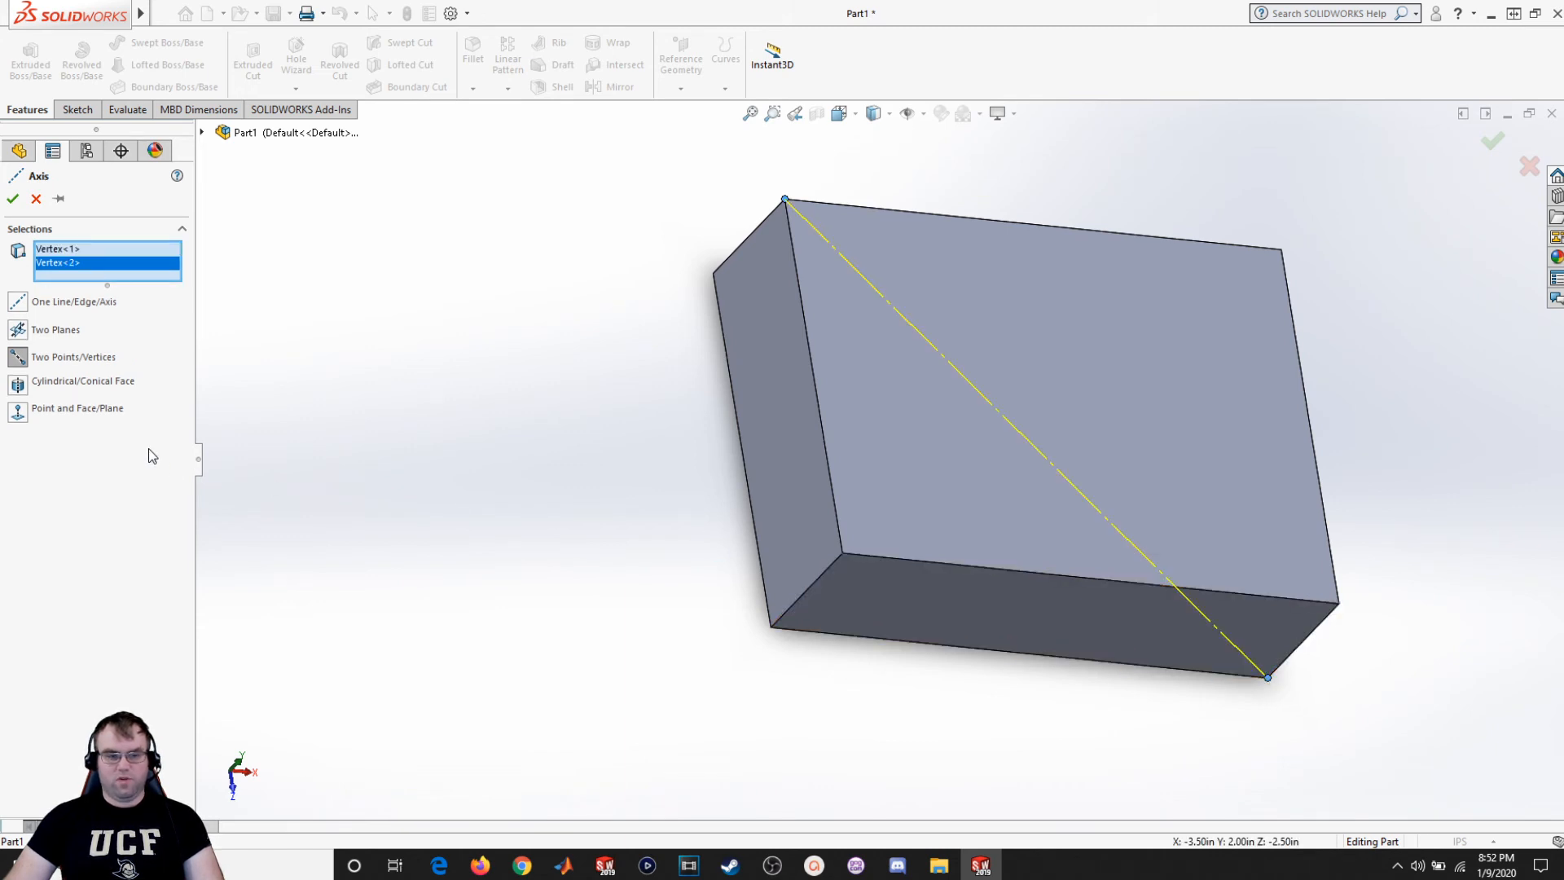
# Switch the reference axis definition to Two Planes and show the part's primary planes.
pyautogui.click(18, 387)
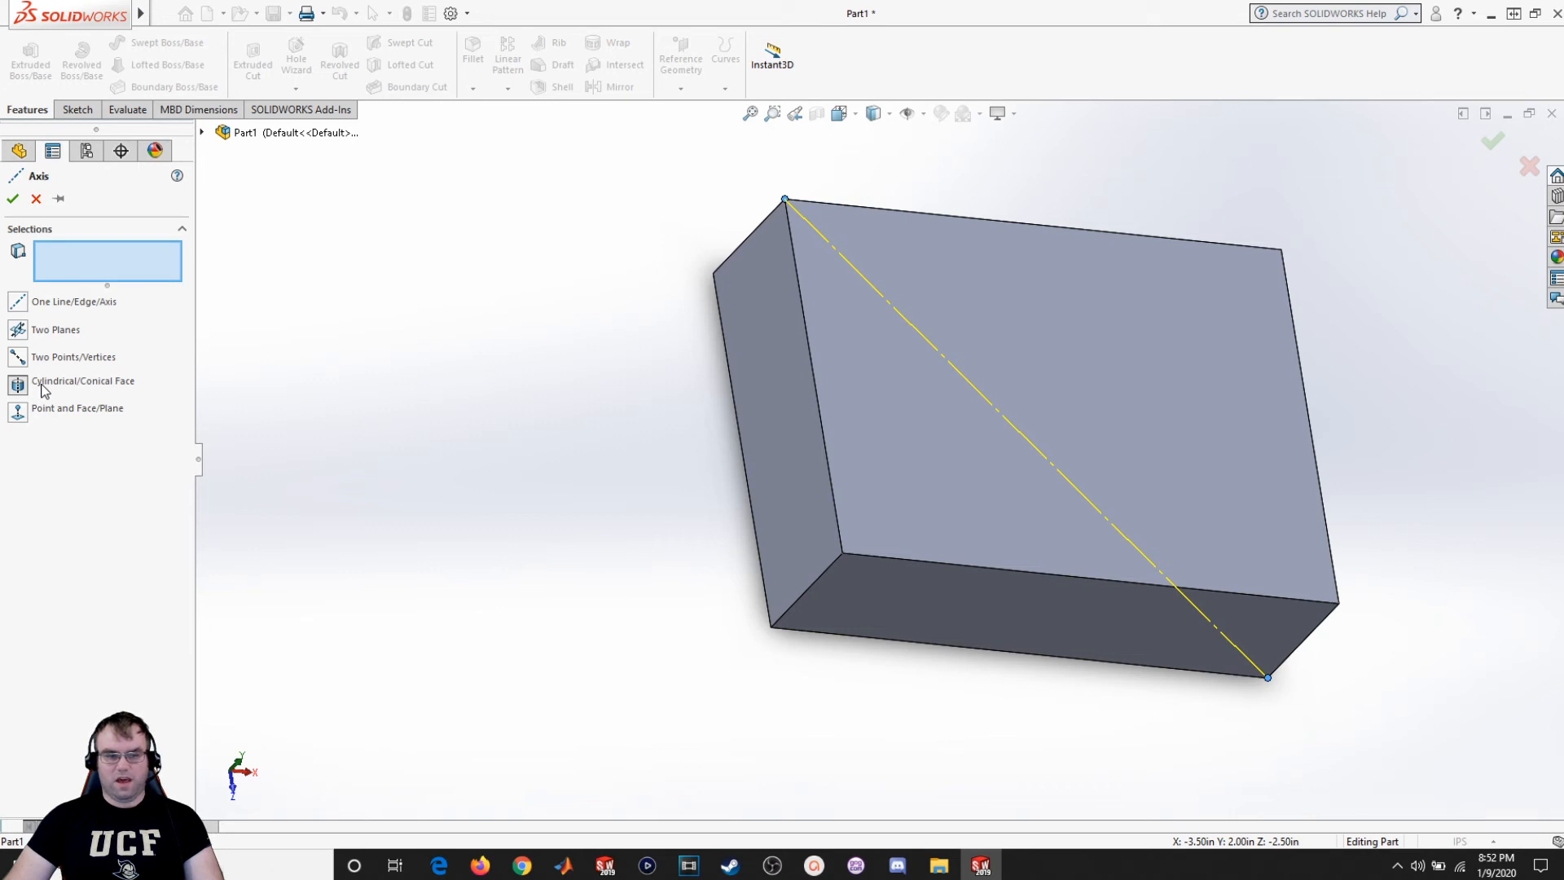
pyautogui.click(18, 330)
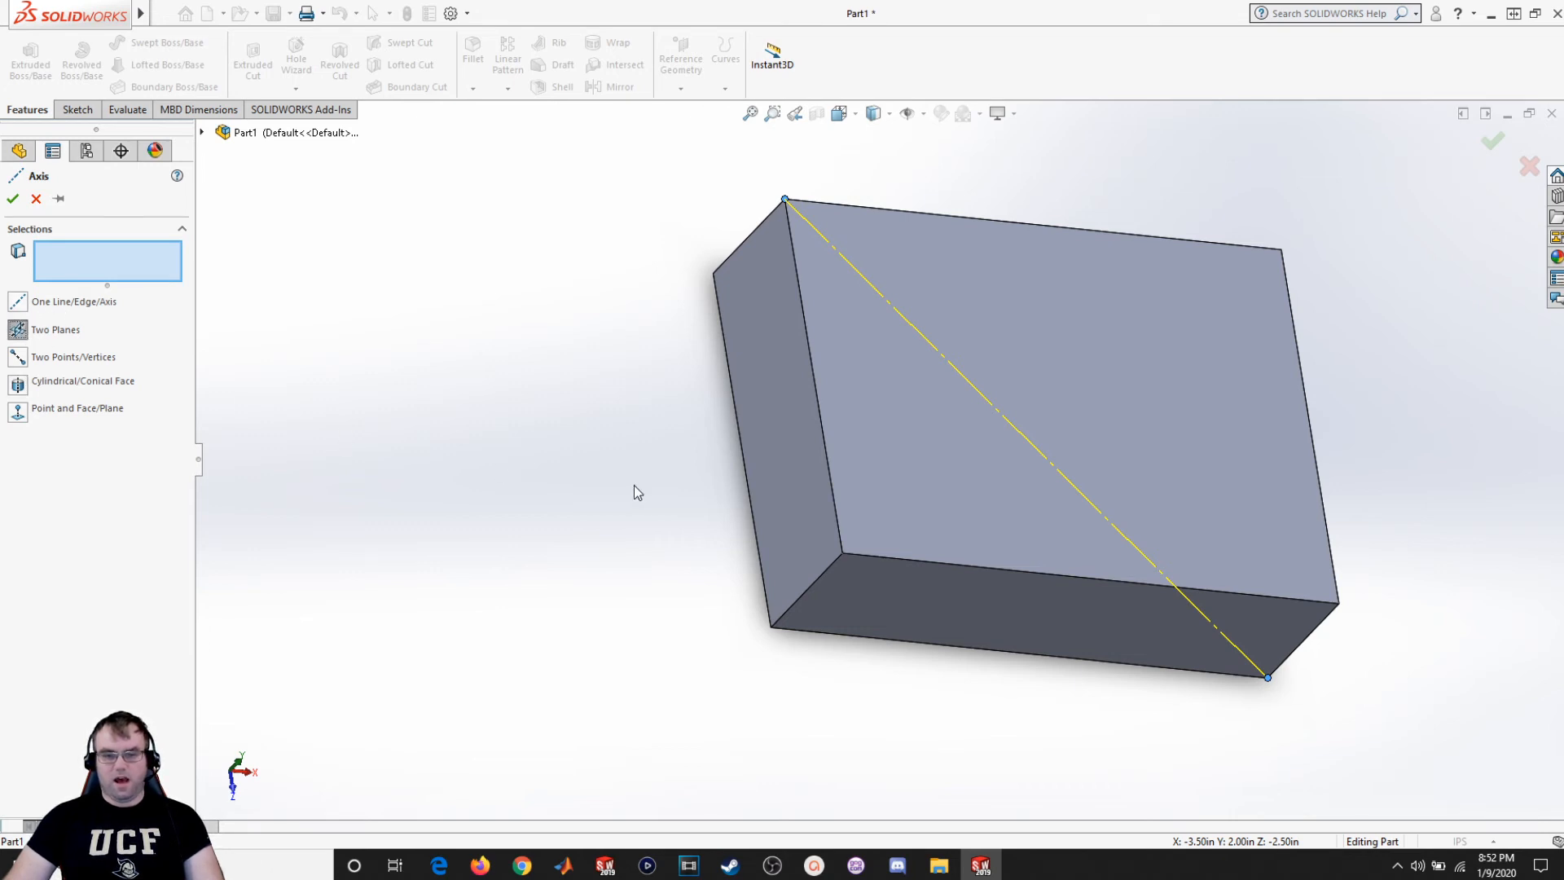
pyautogui.moveTo(634, 486); pyautogui.dragTo(574, 440, button='middle')
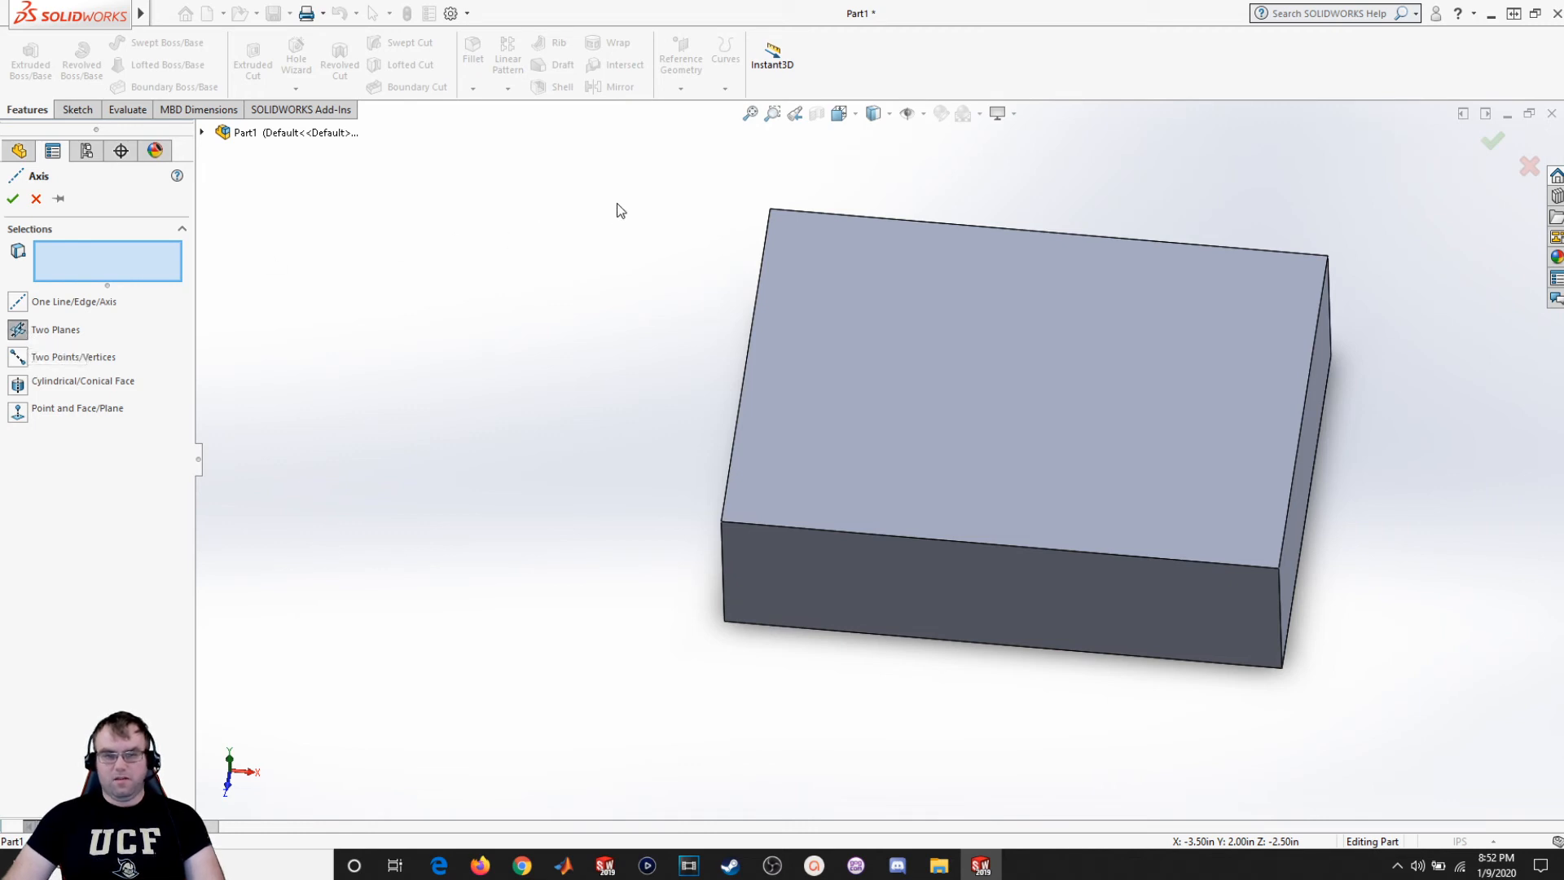
pyautogui.click(924, 114)
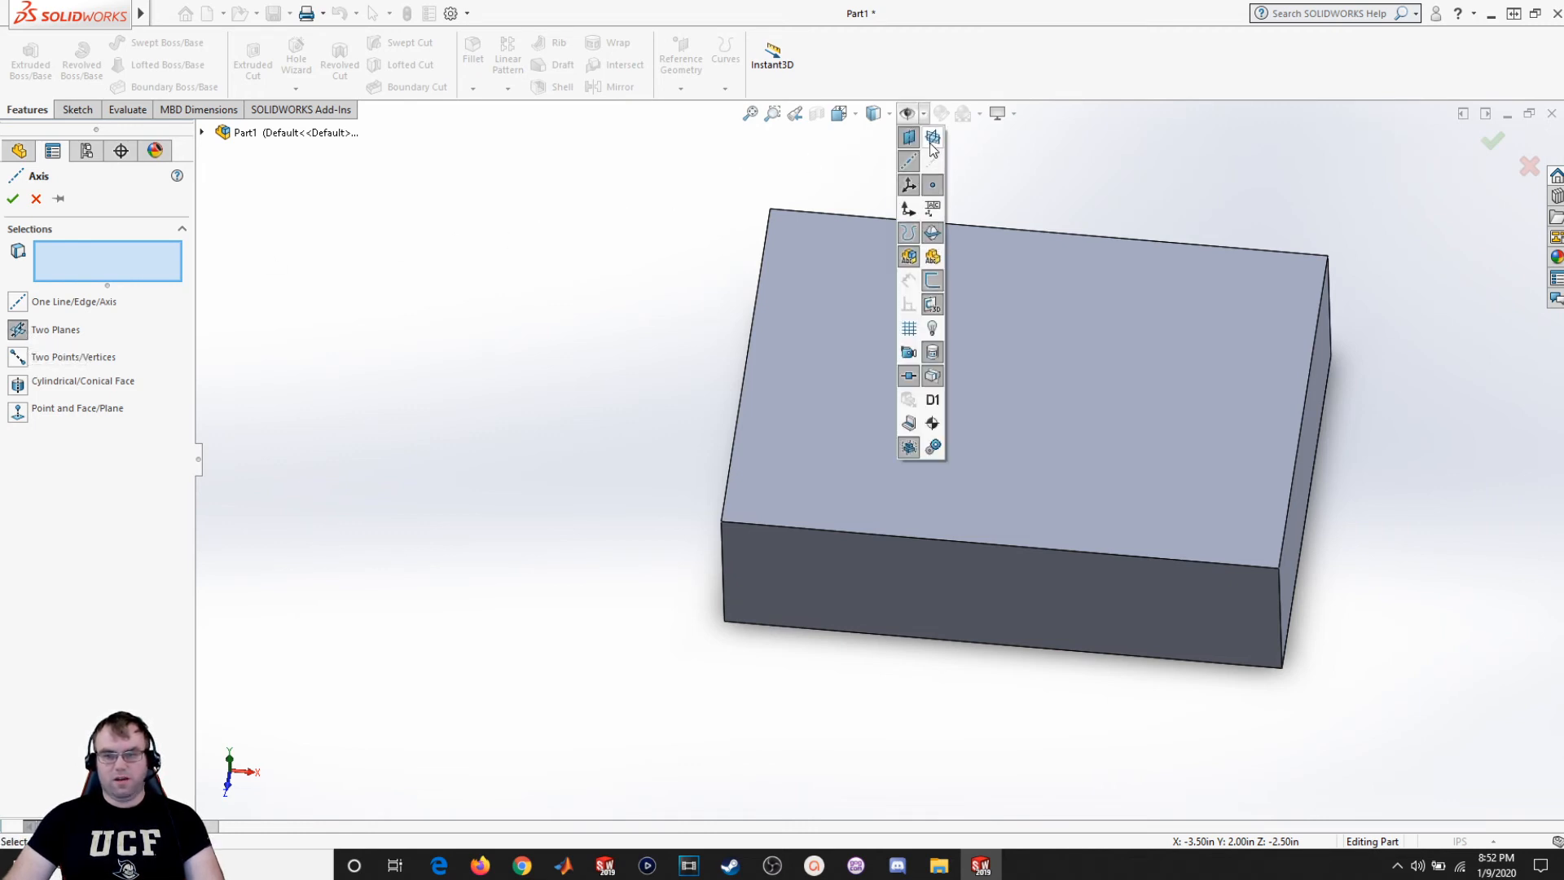
pyautogui.click(933, 140)
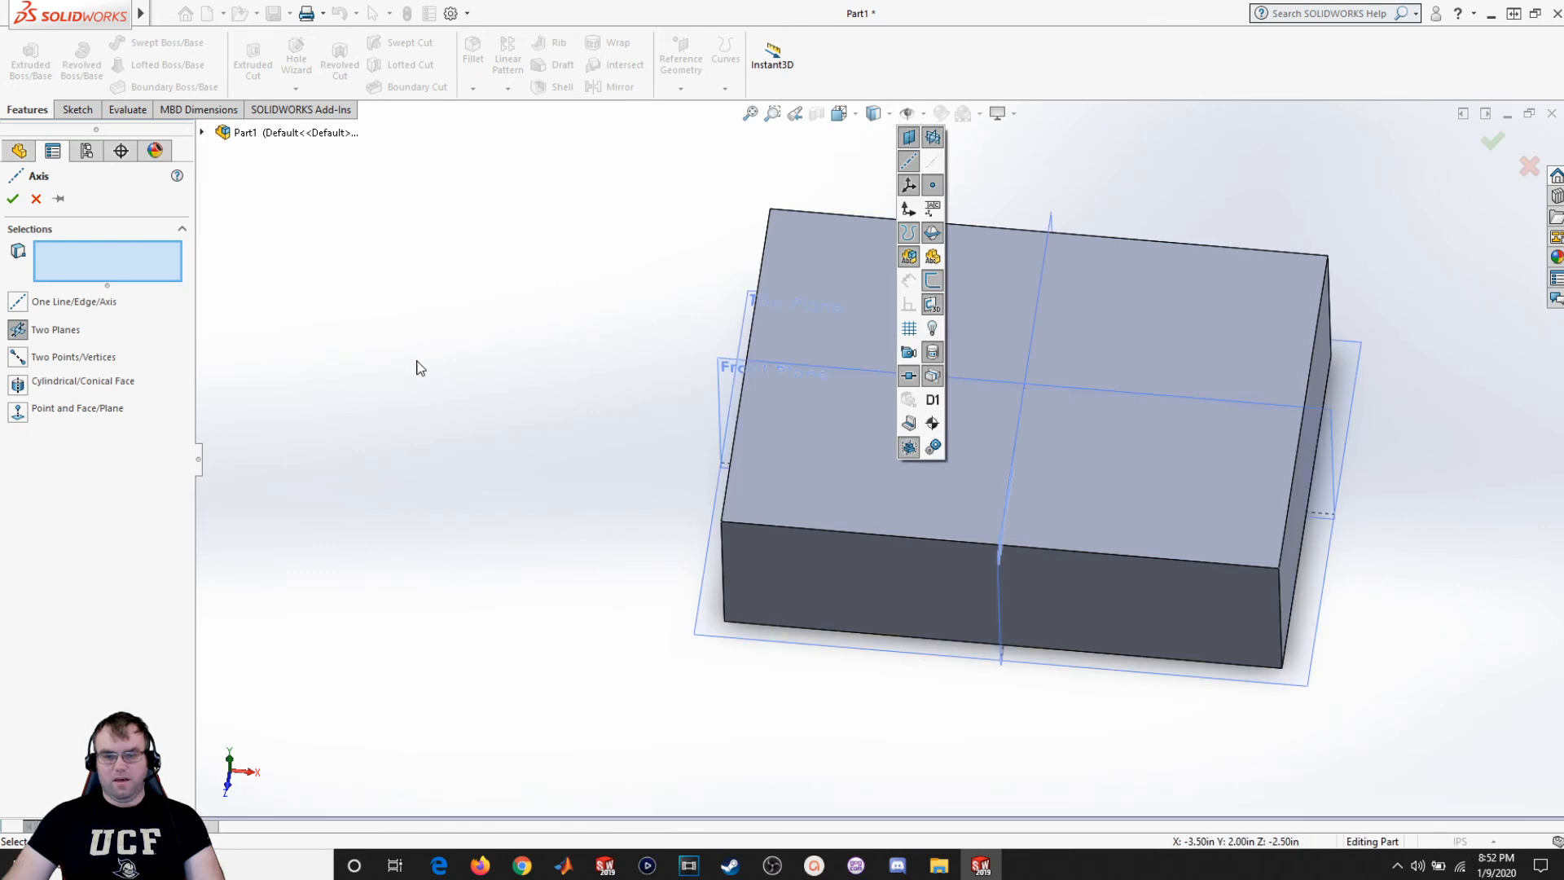
pyautogui.click(1155, 7)
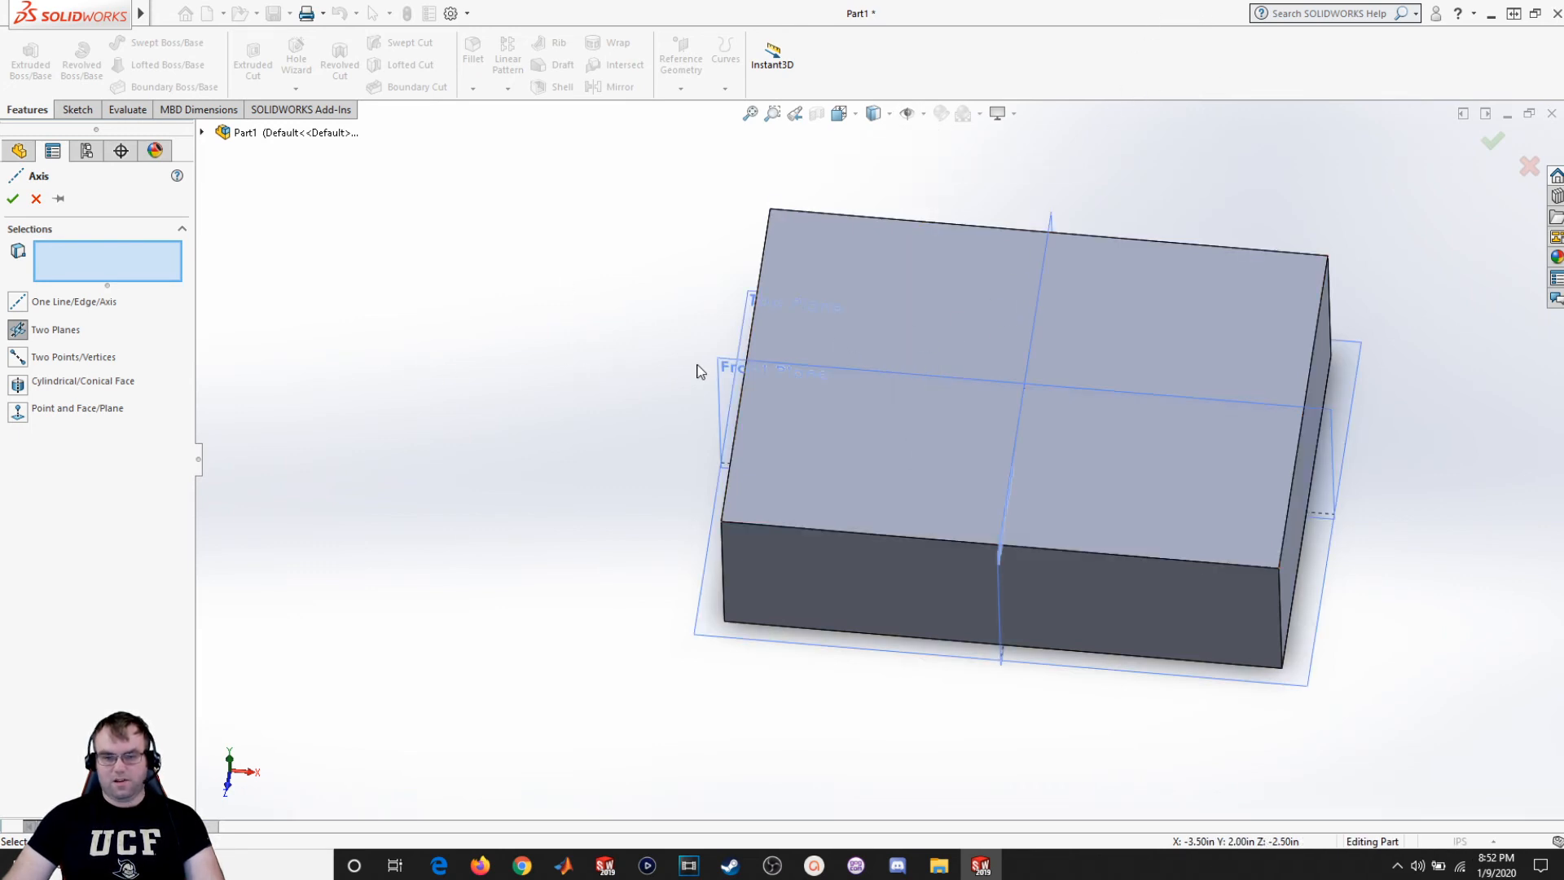
# Create the reference axis at the intersection of the Front Plane and the Right Plane.
pyautogui.moveTo(731, 366); pyautogui.dragTo(911, 433, button='middle')
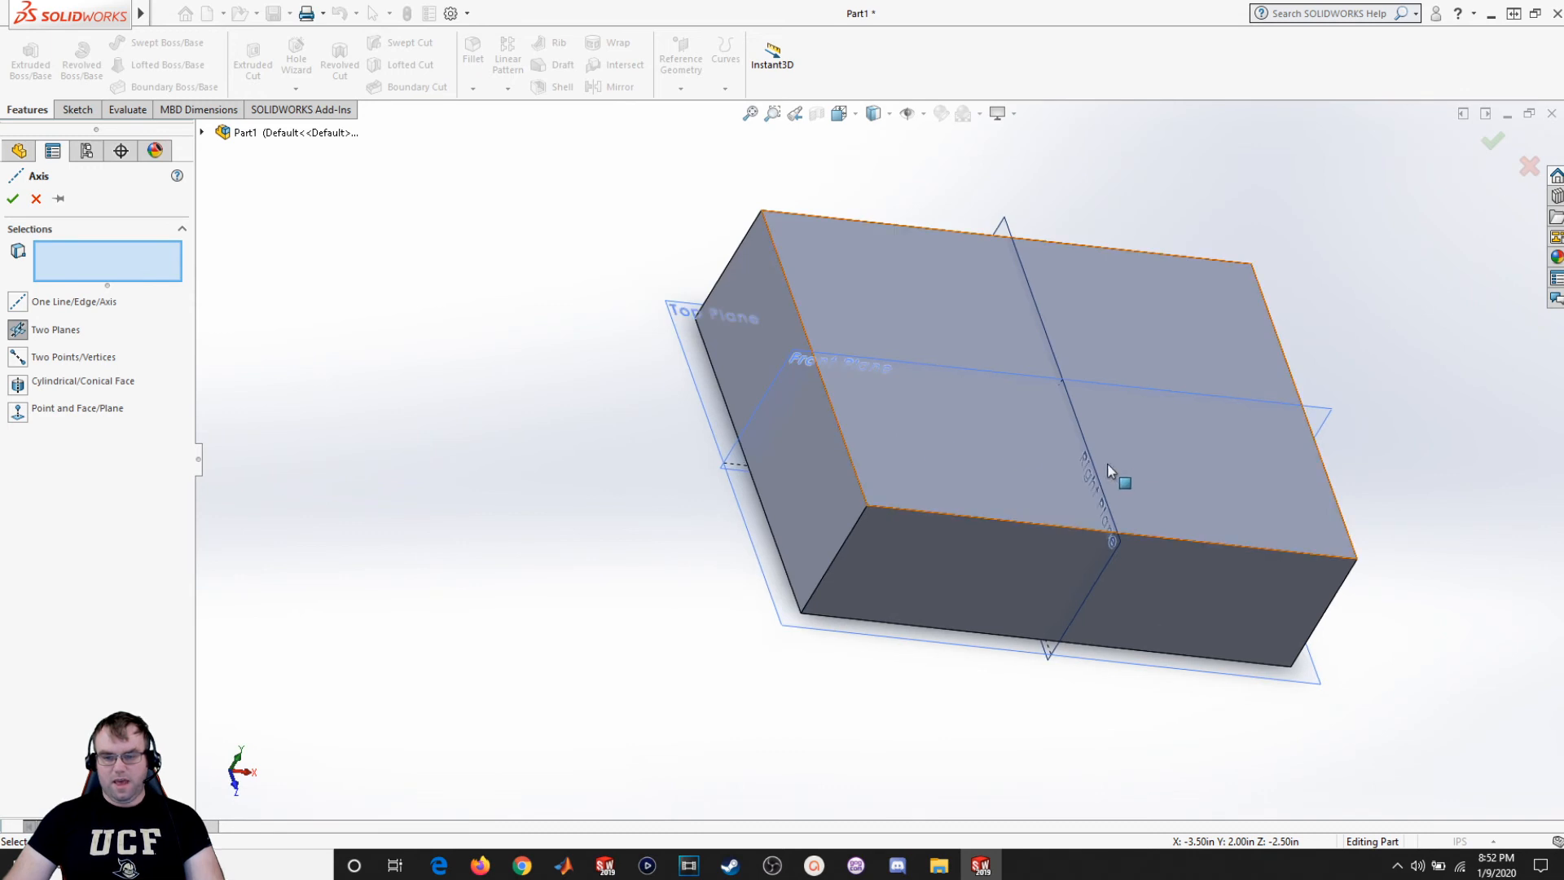
pyautogui.moveTo(1097, 501); pyautogui.dragTo(978, 489, button='middle')
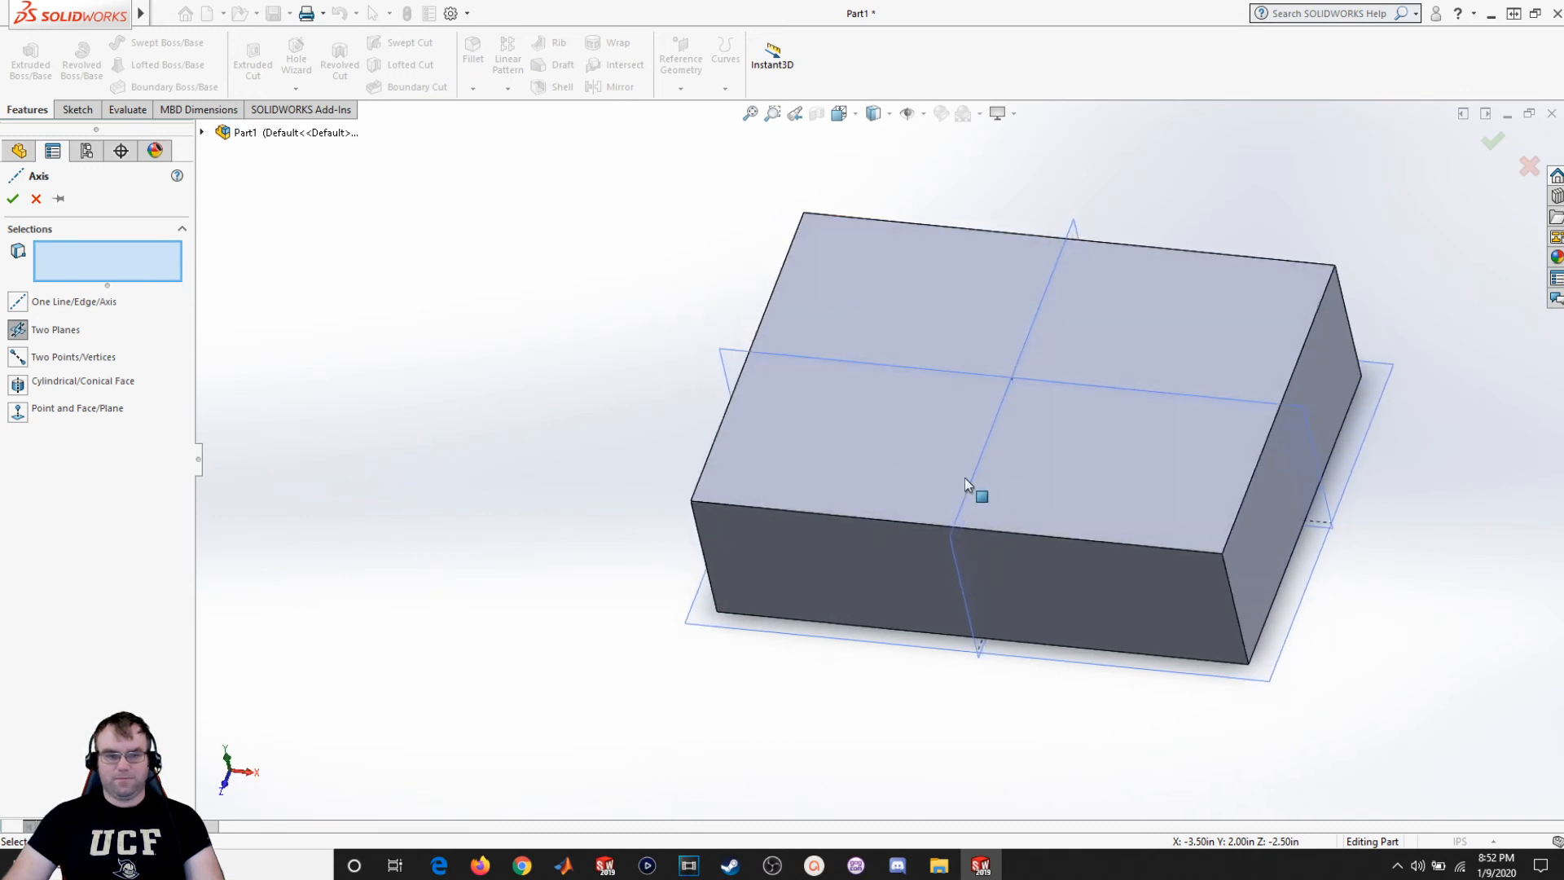
pyautogui.click(739, 355)
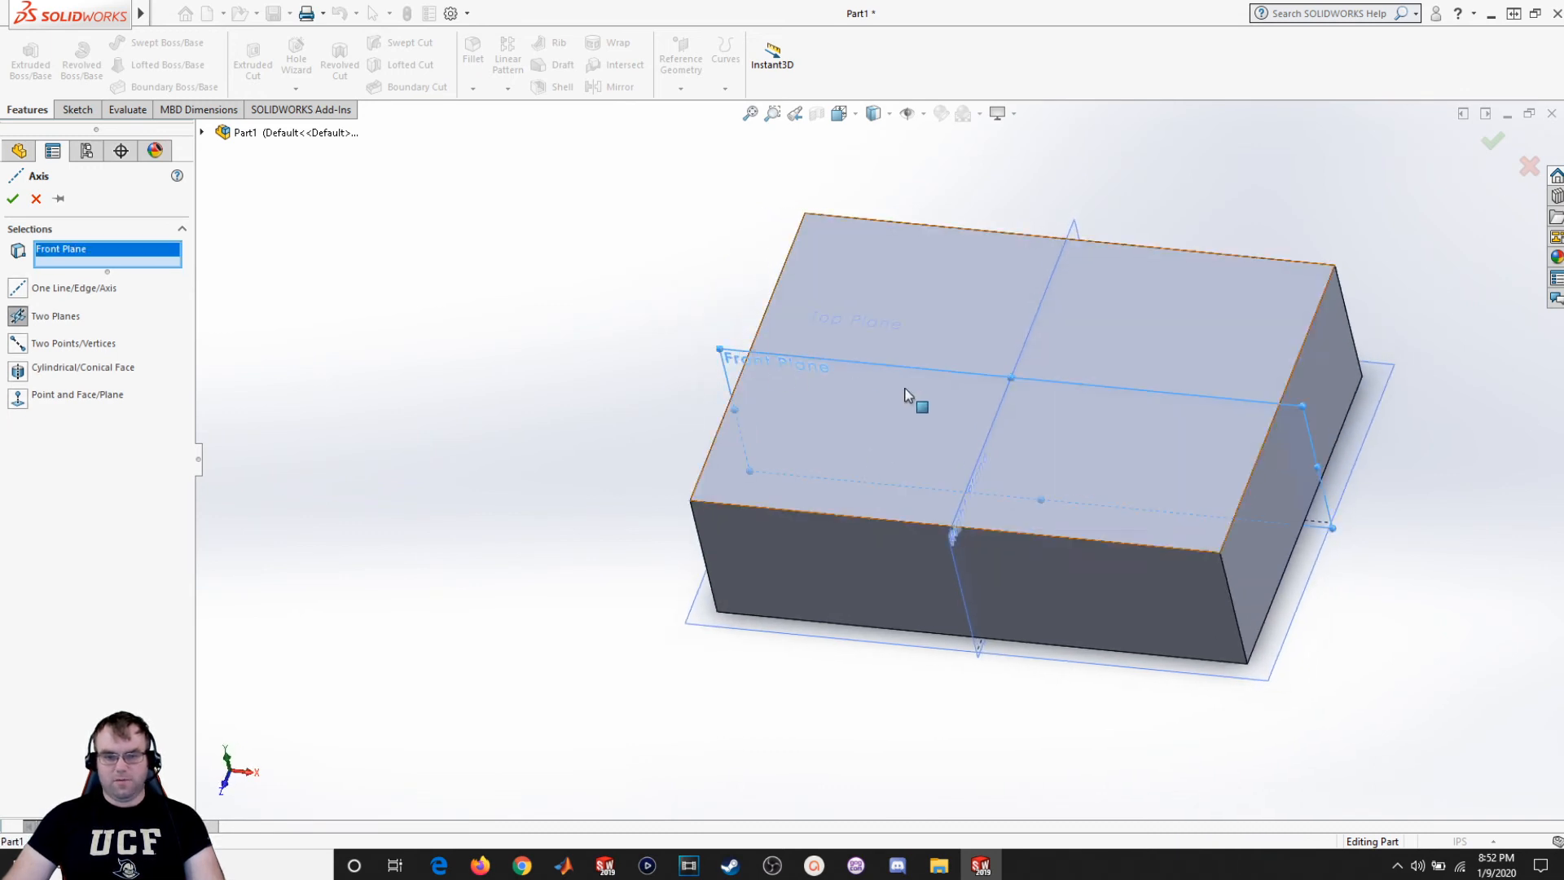
pyautogui.click(979, 464)
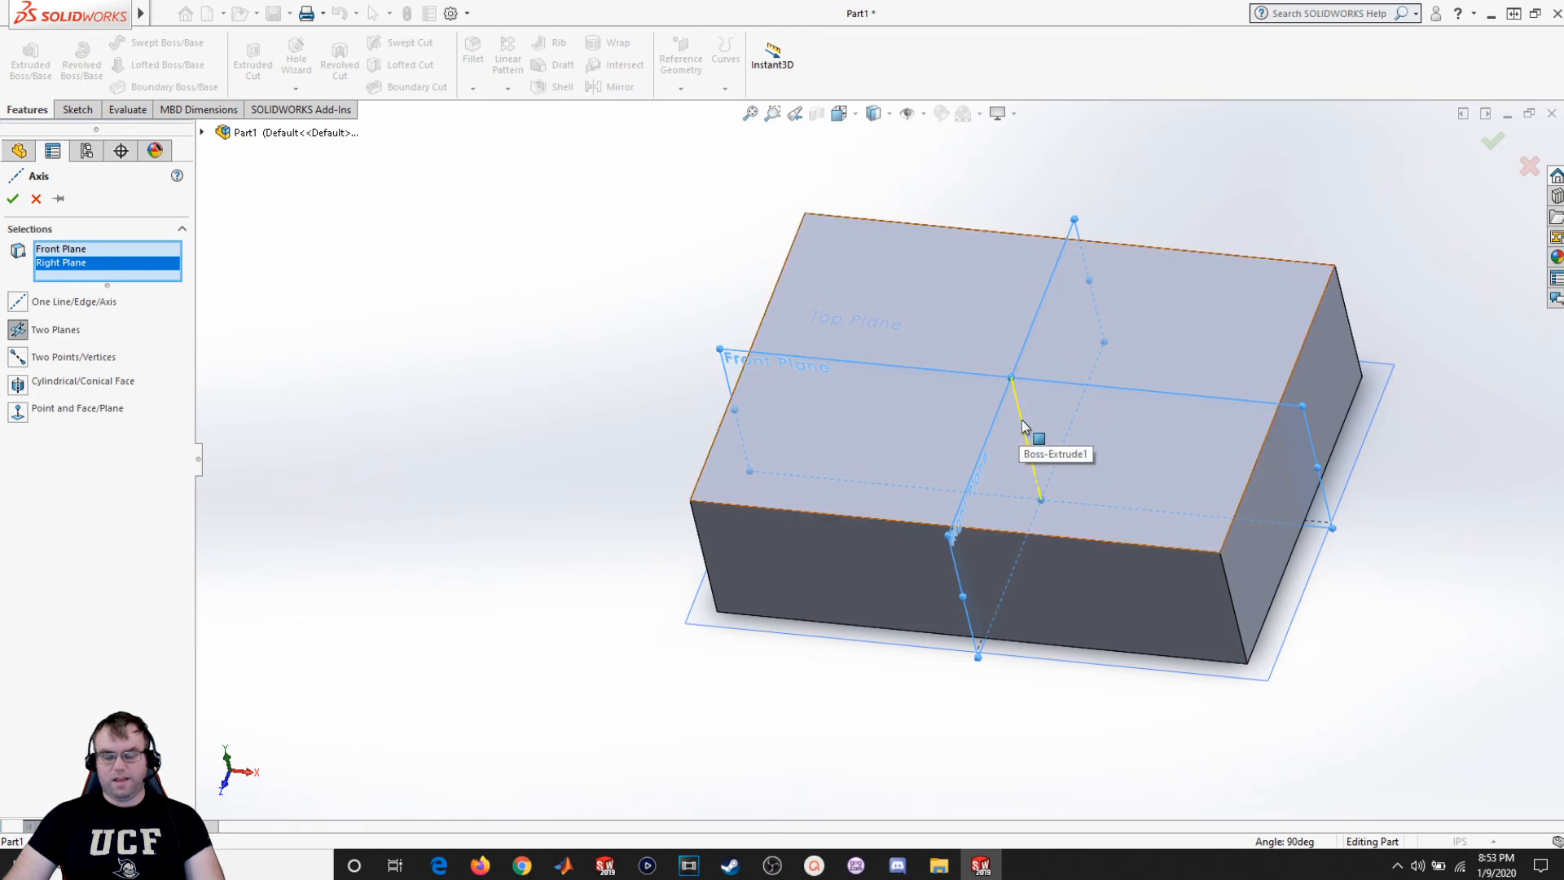
pyautogui.click(12, 198)
pyautogui.click(610, 310)
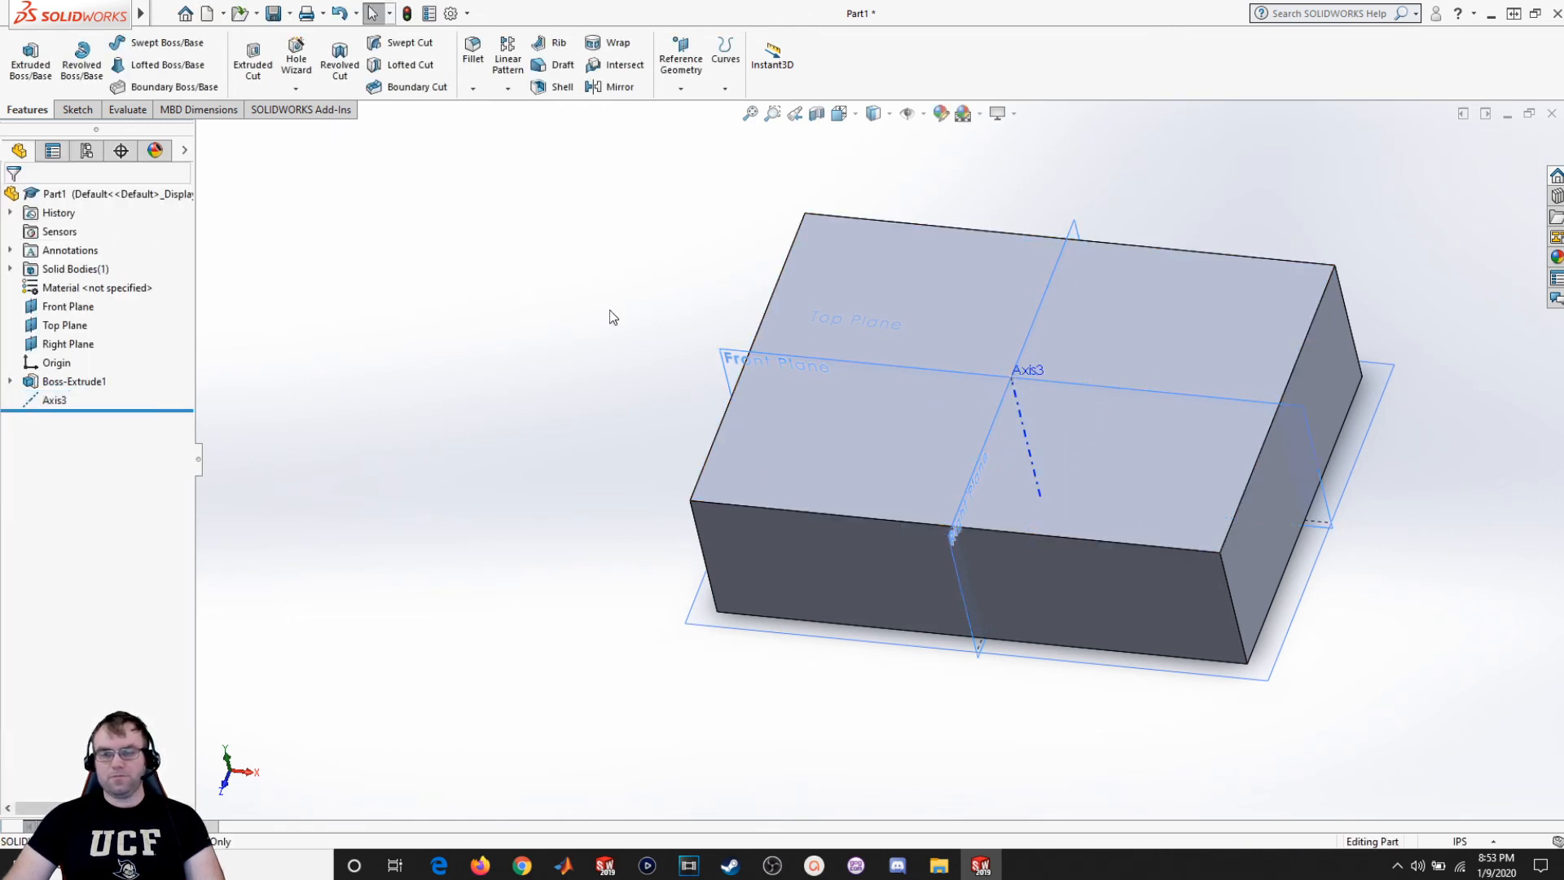
# Hide the primary planes again.
pyautogui.click(923, 113)
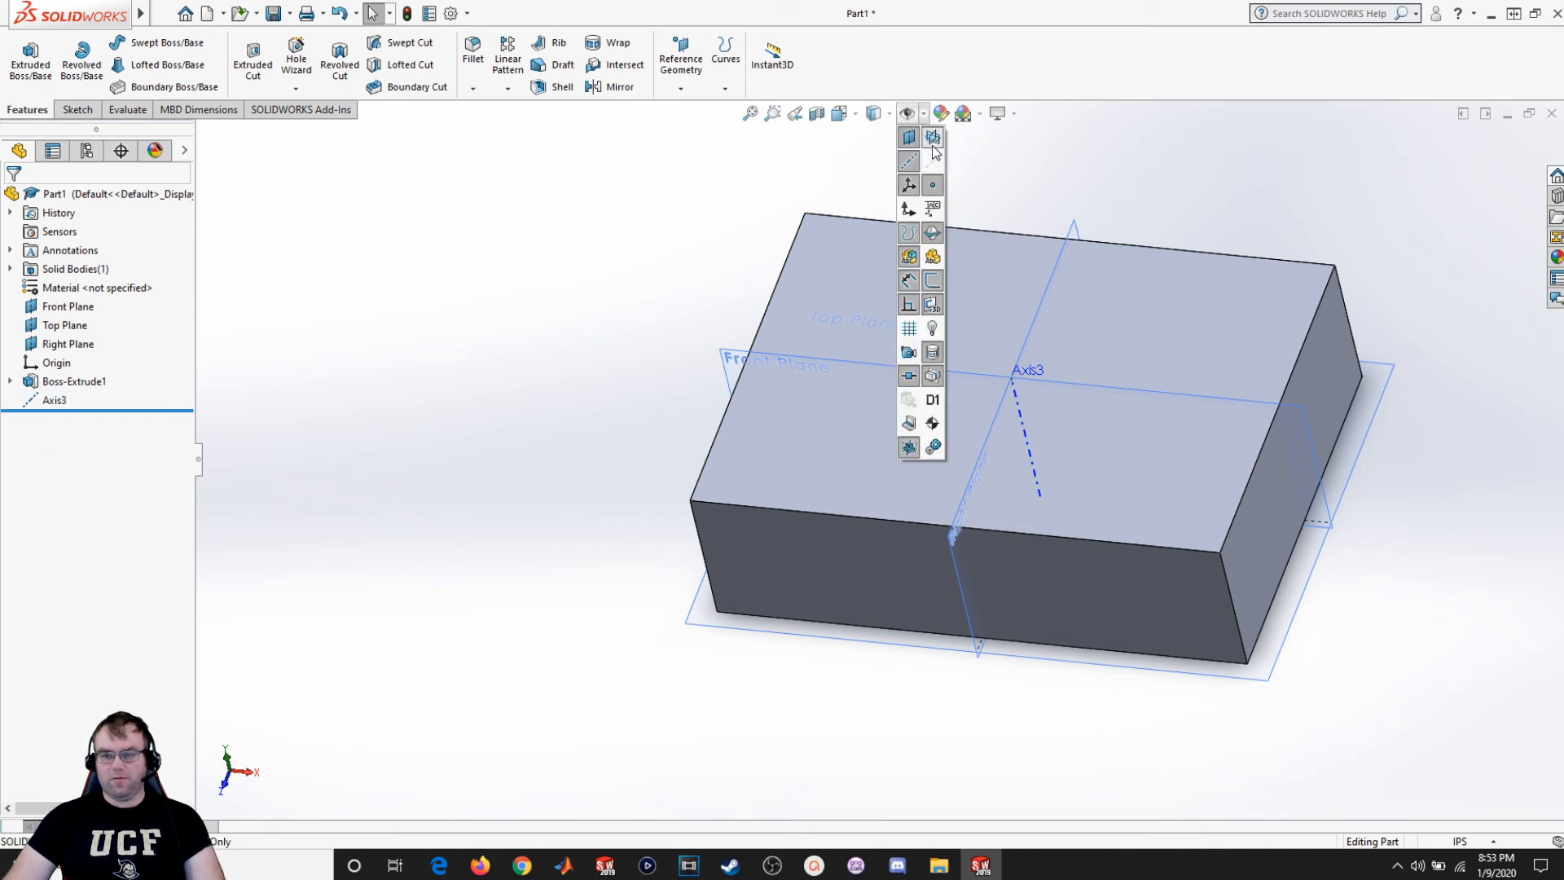
pyautogui.click(932, 136)
pyautogui.click(540, 445)
pyautogui.moveTo(540, 445); pyautogui.dragTo(570, 464, button='middle')
# Start a Hole Wizard counterbore hole and place it on the block's top face, about 2.06 in left of the central axis.
pyautogui.click(78, 109)
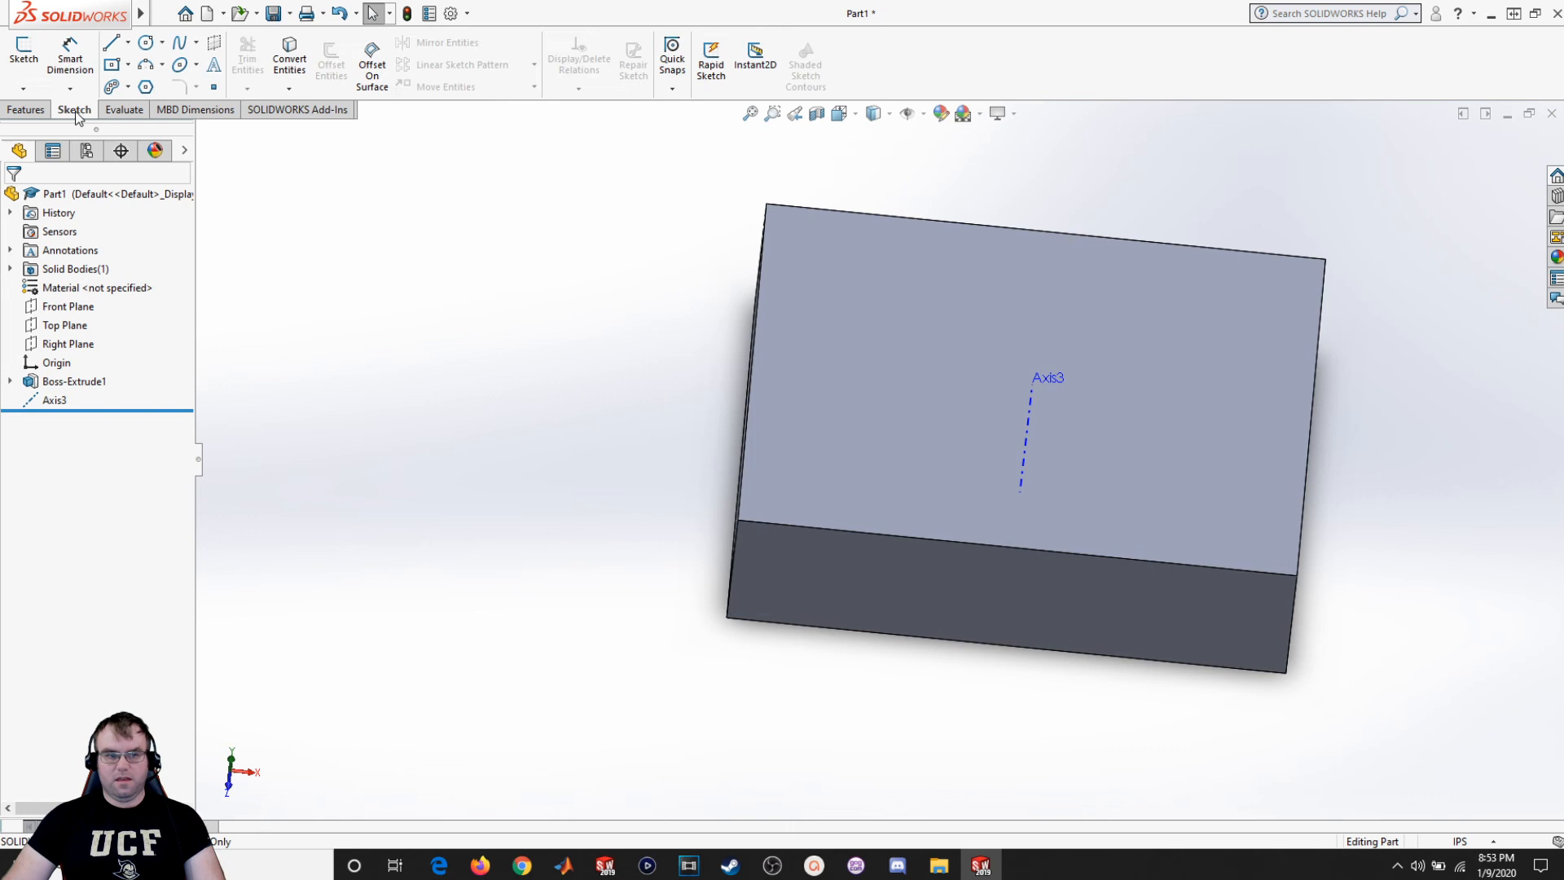
pyautogui.click(28, 109)
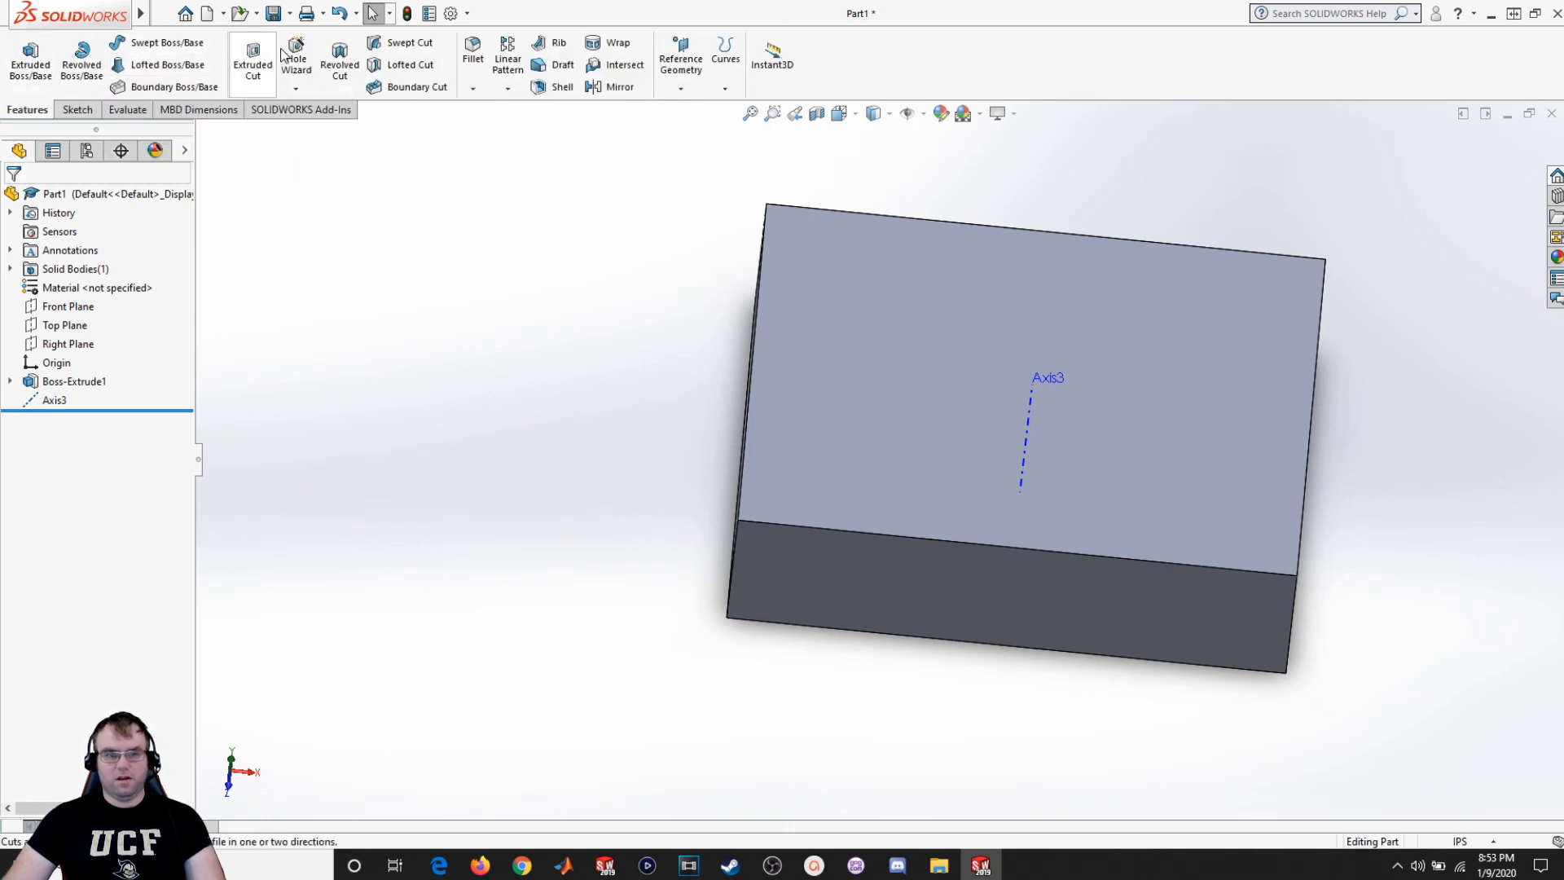
pyautogui.click(311, 85)
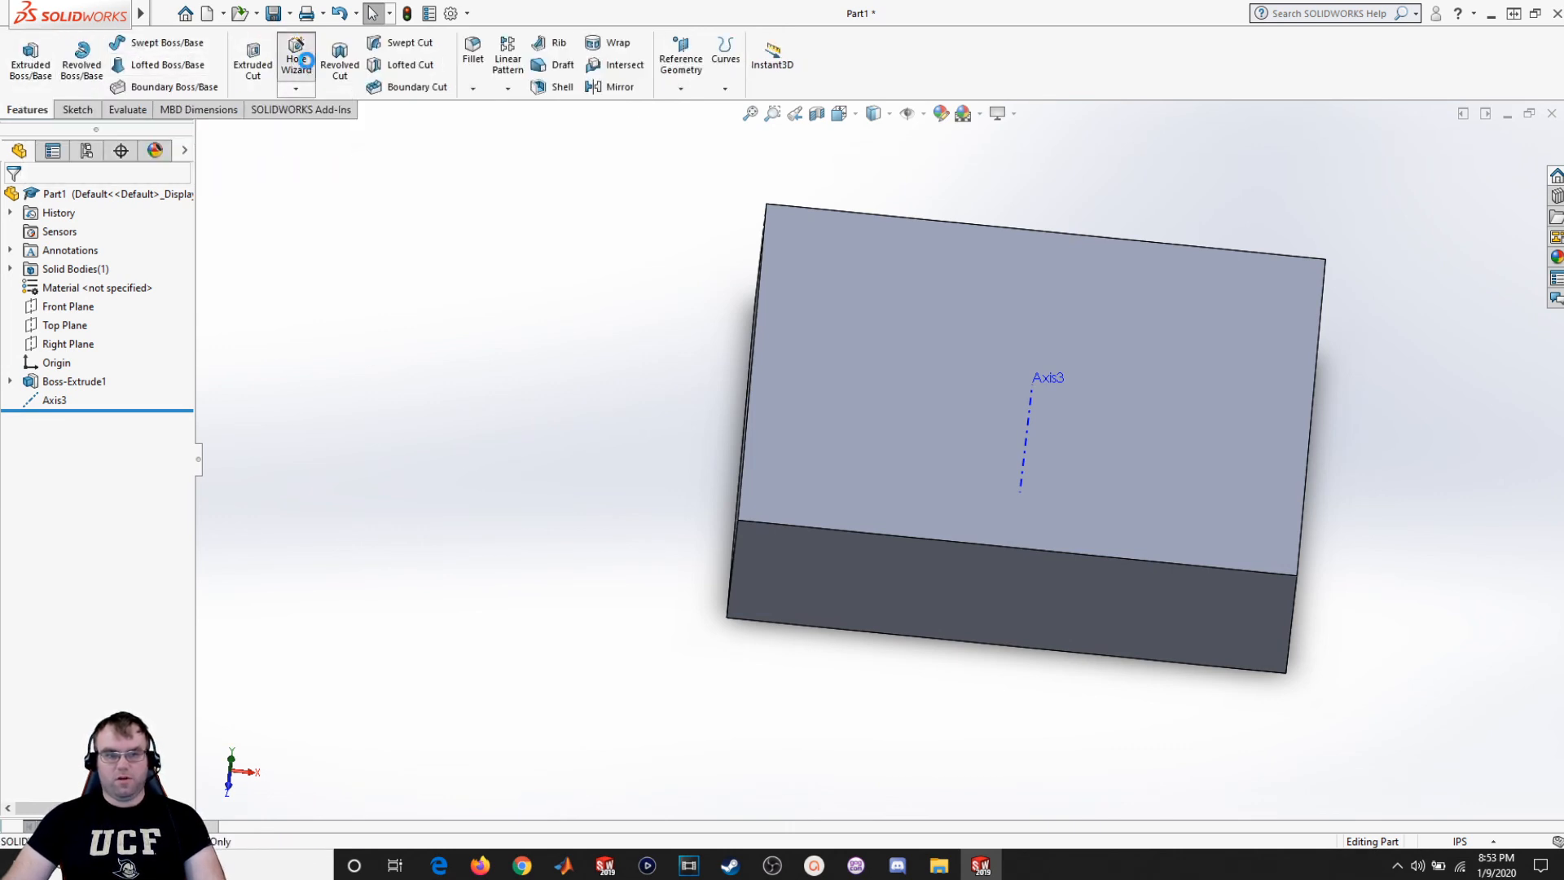
pyautogui.click(105, 231)
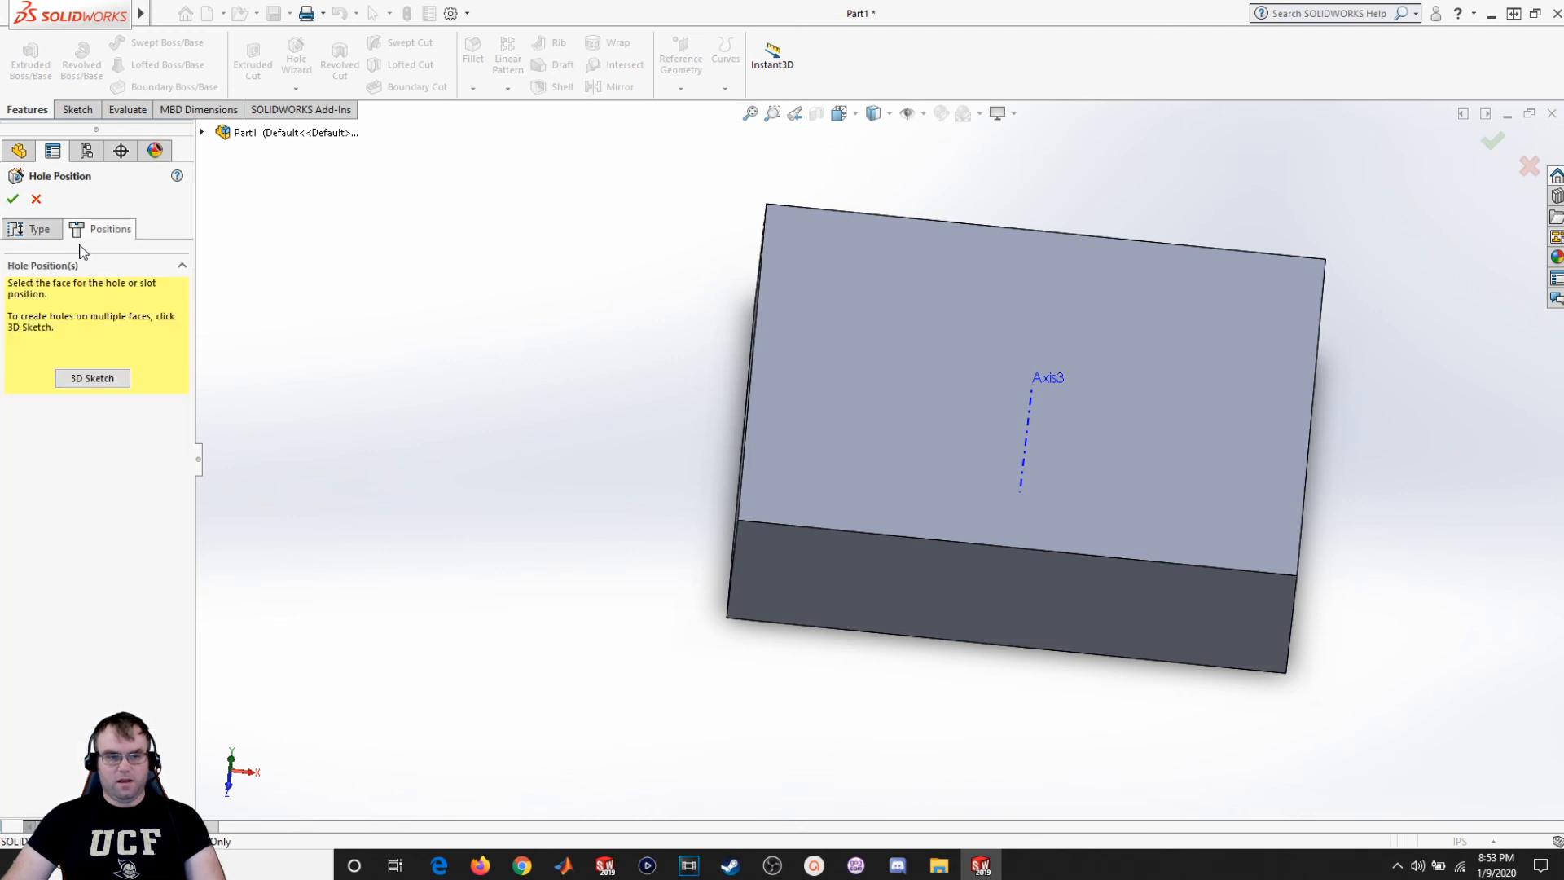
pyautogui.click(892, 389)
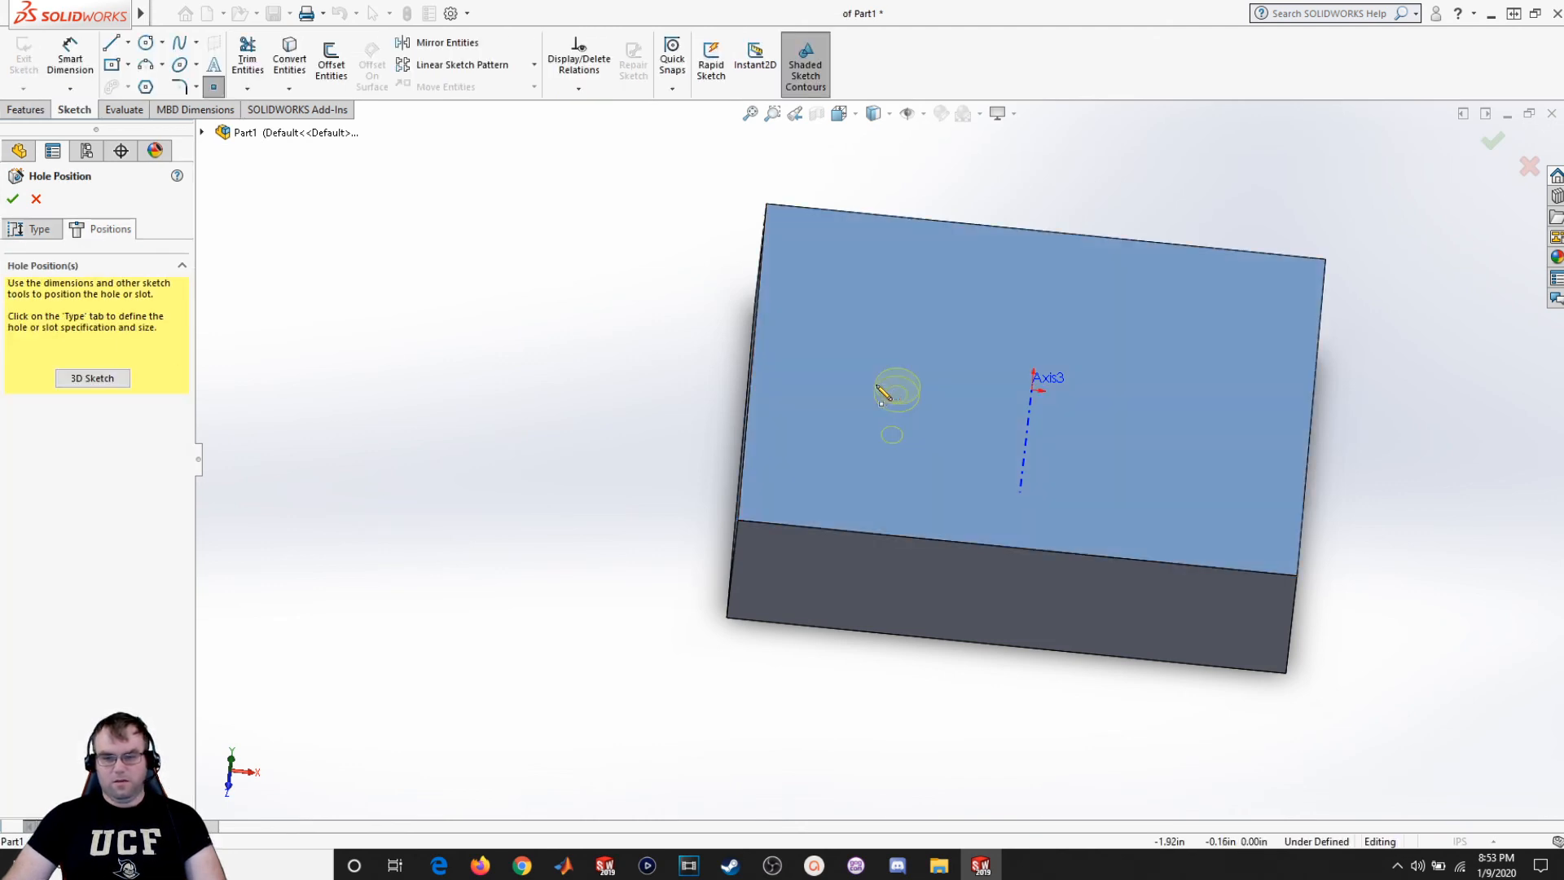
pyautogui.press('space')
pyautogui.click(896, 459)
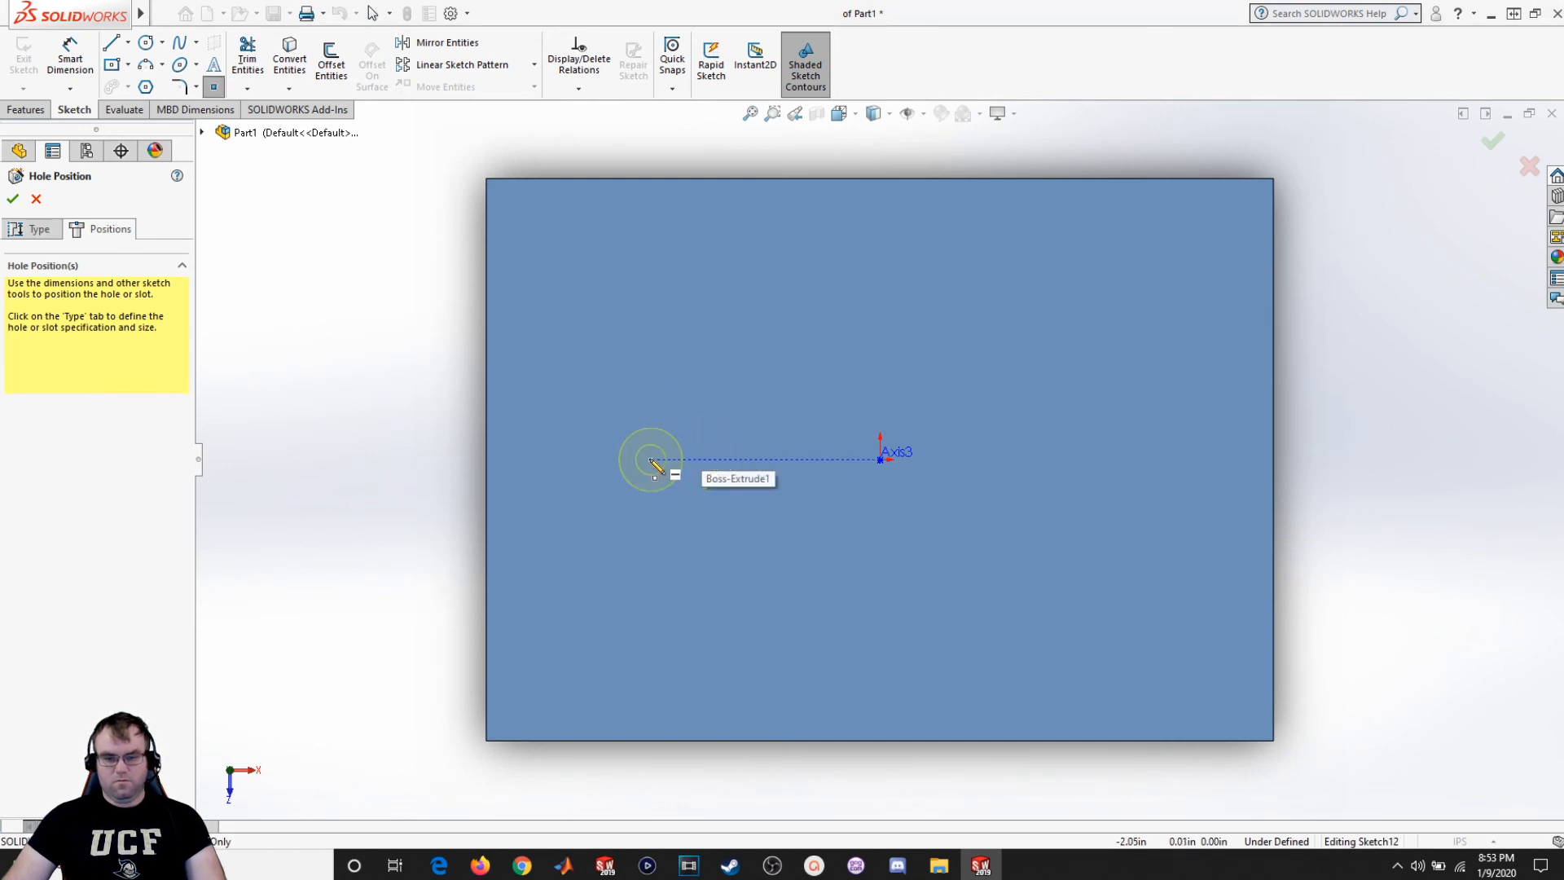
pyautogui.click(648, 460)
# Dimension the hole centre's distance from the central axis as 2 in.
pyautogui.click(70, 57)
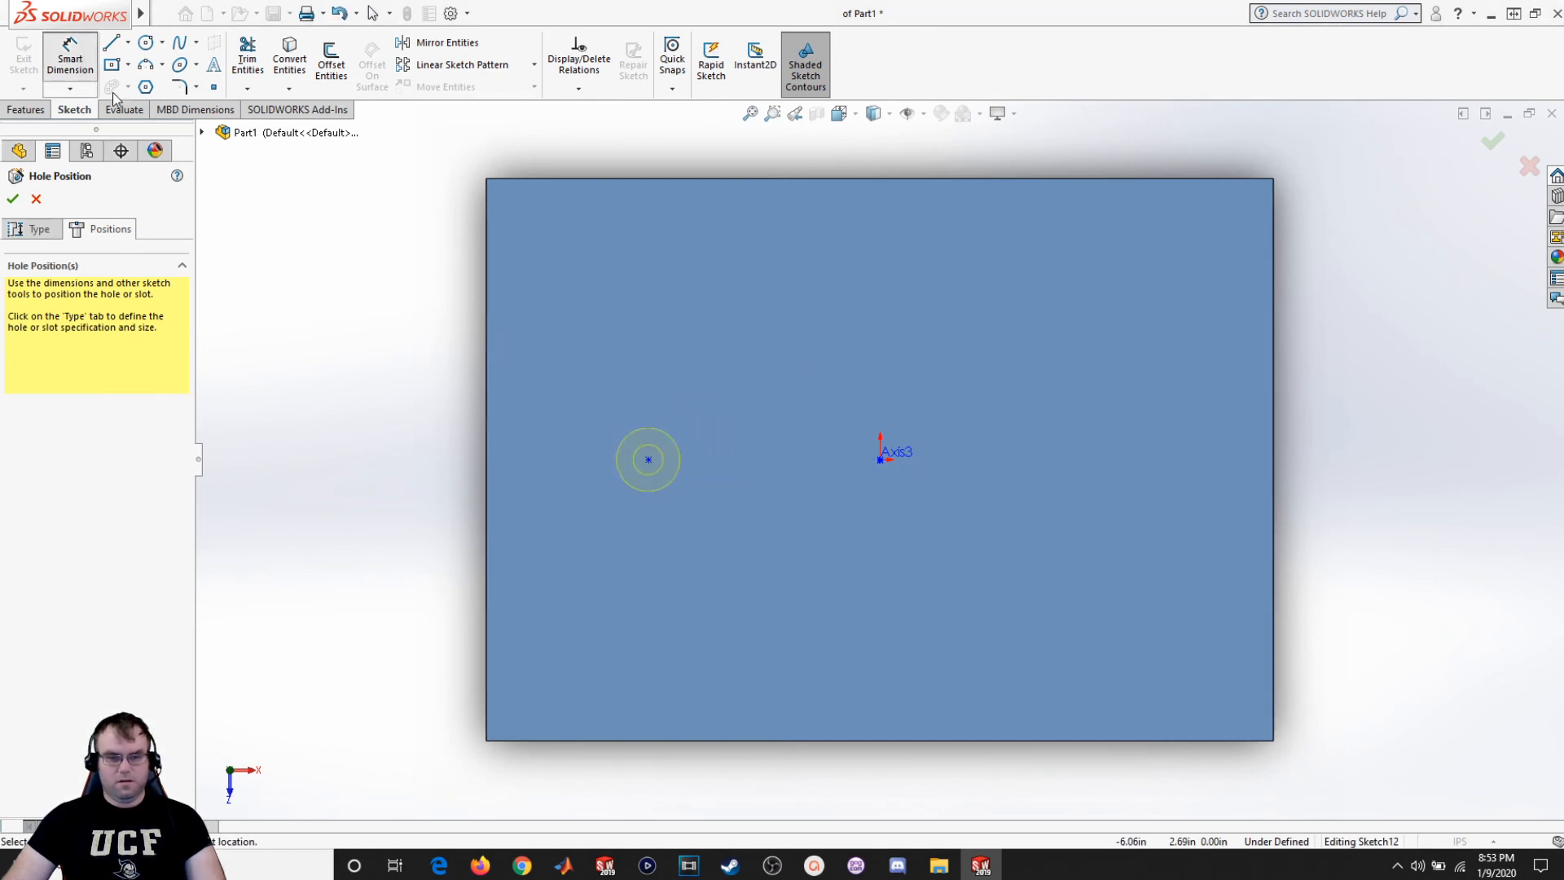
pyautogui.click(648, 459)
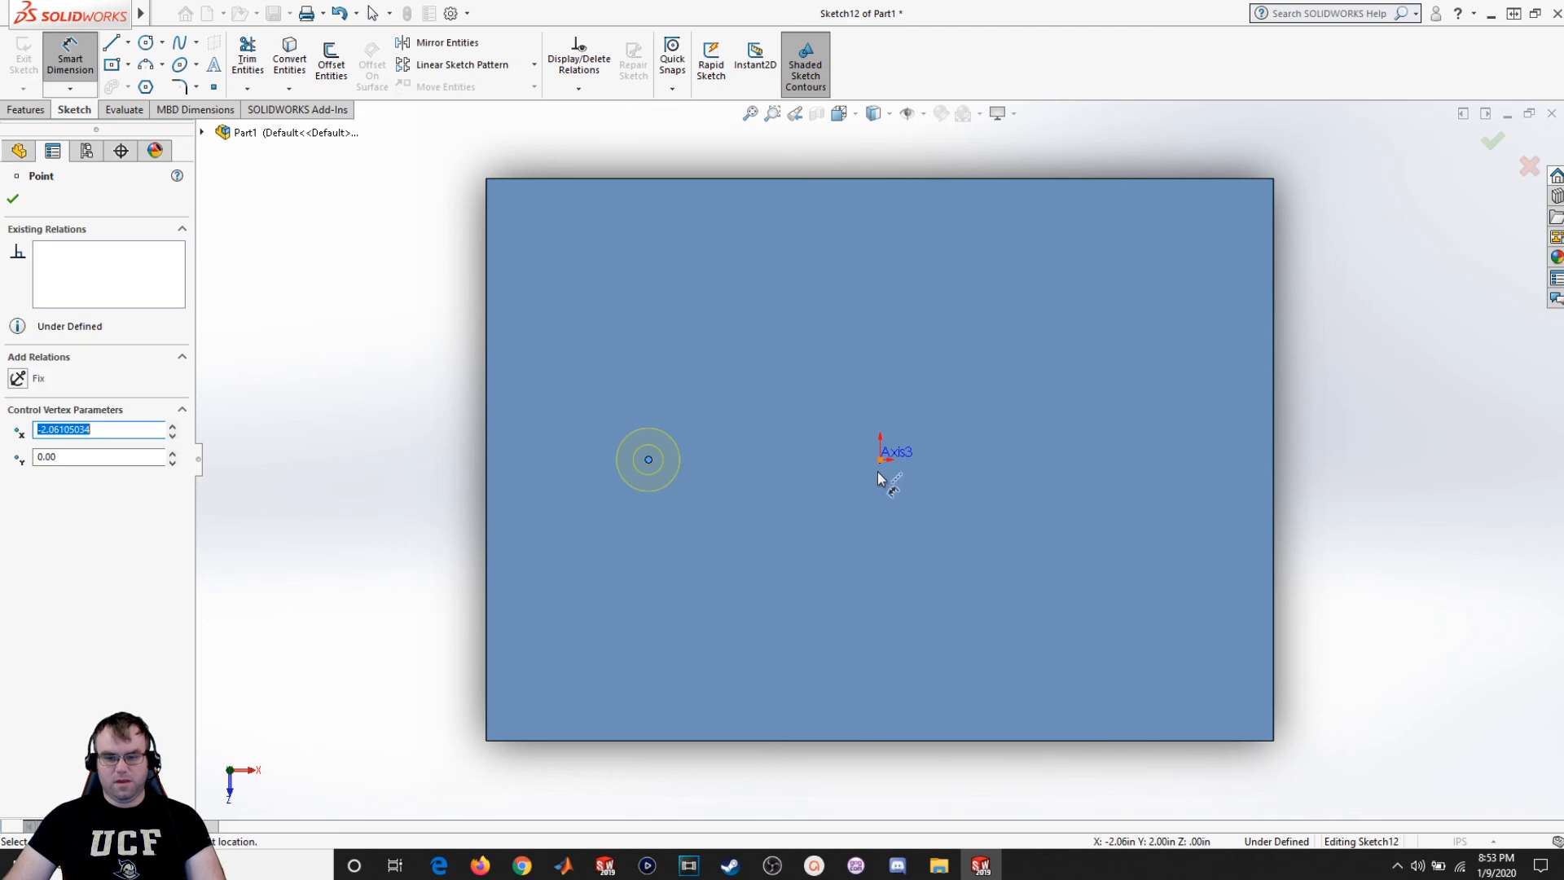
pyautogui.click(882, 461)
pyautogui.click(786, 546)
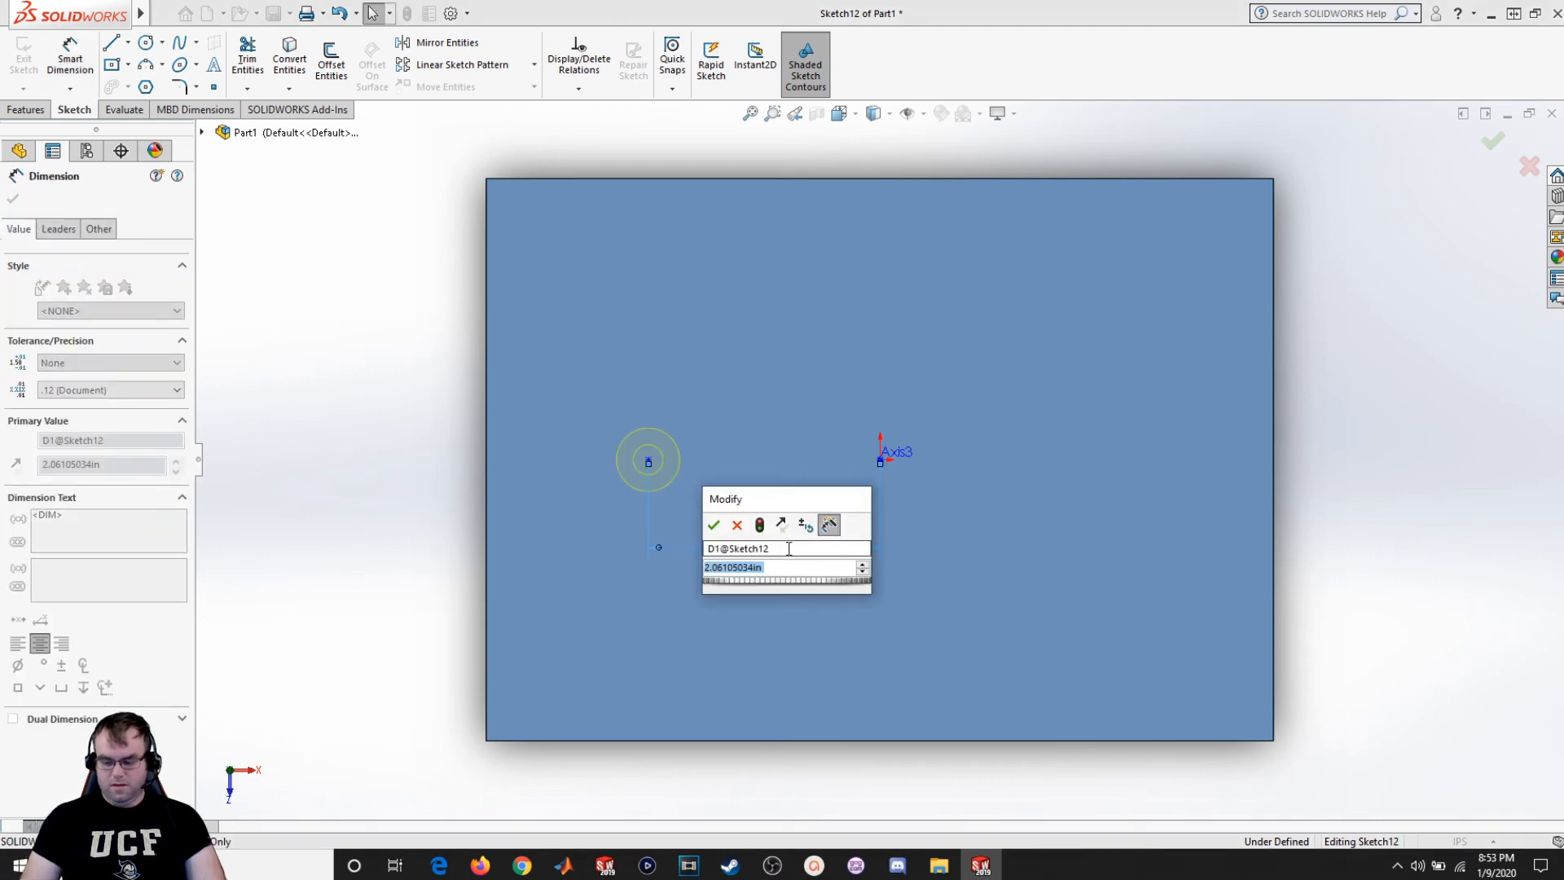
pyautogui.write('2')
pyautogui.press('Return')
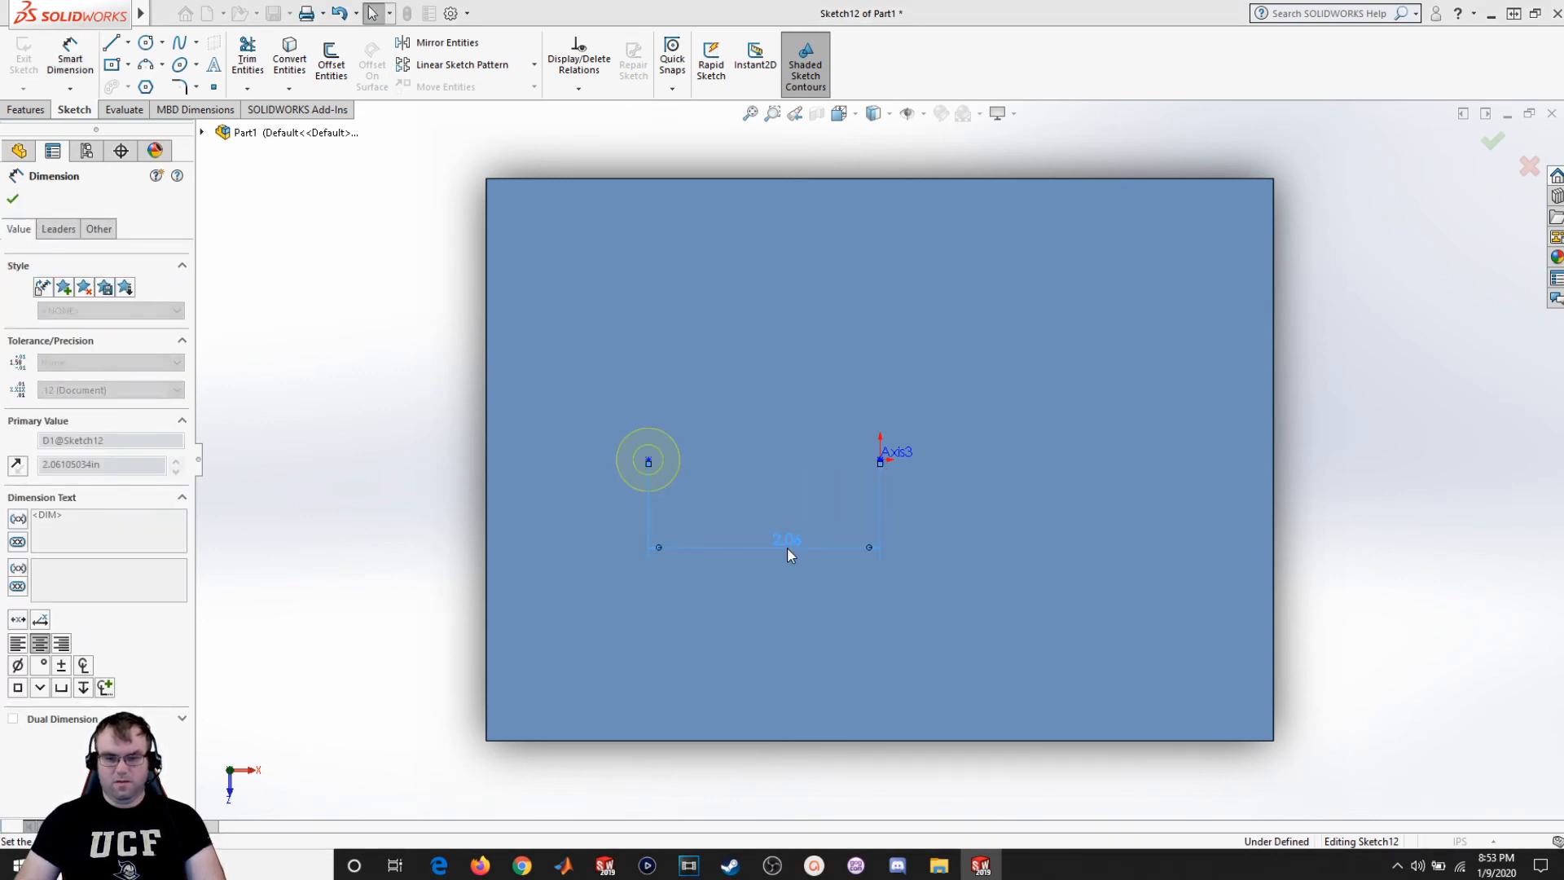
pyautogui.click(12, 203)
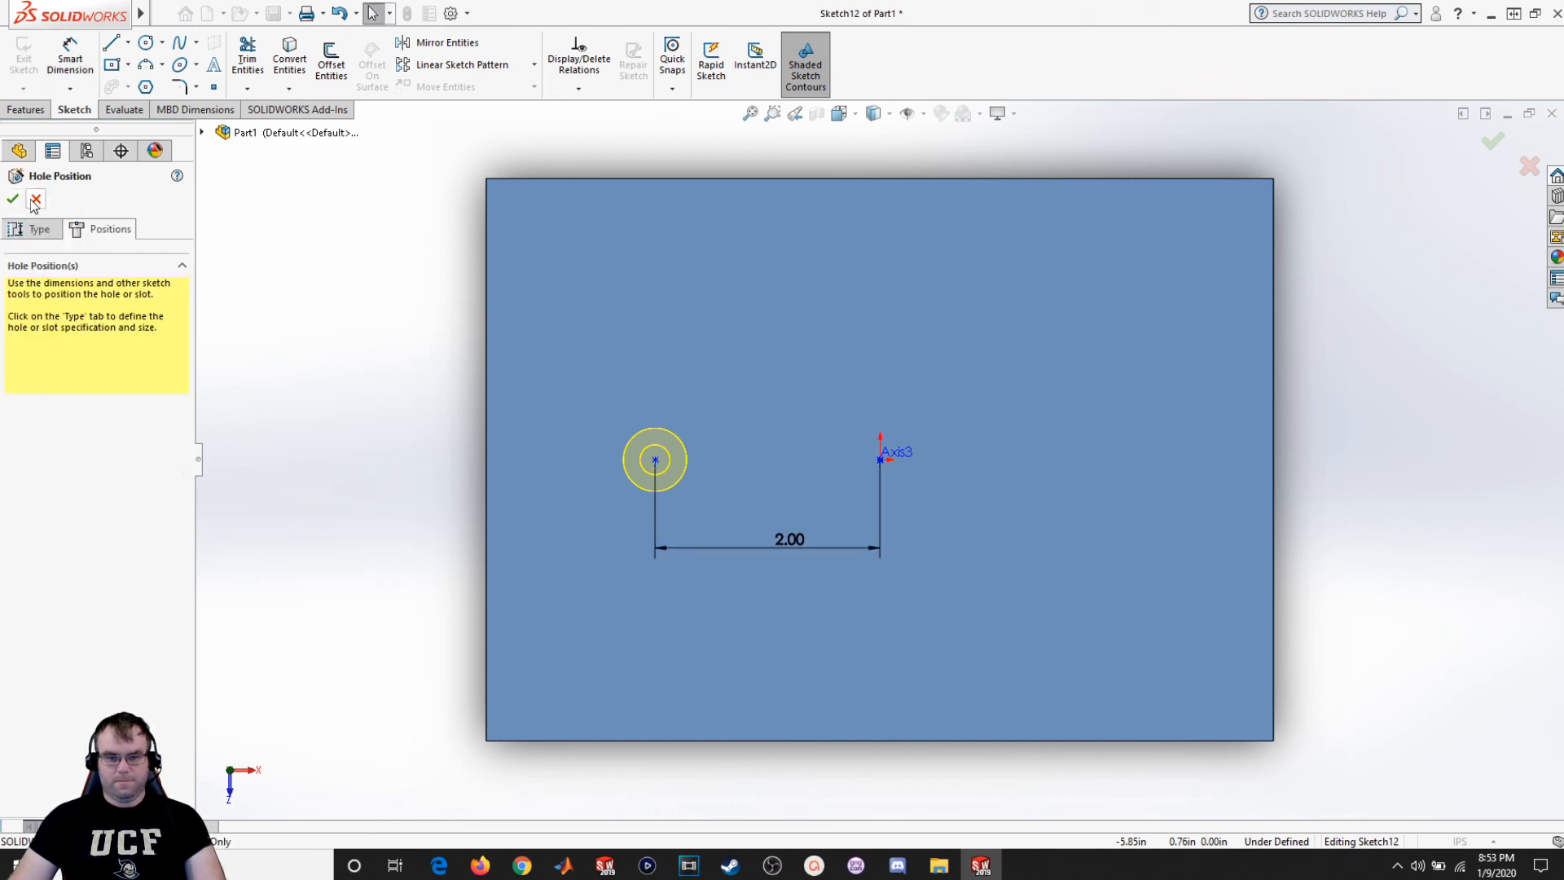
# Add a Horizontal relation between the hole's centre point and the central axis, and finish the counterbore hole.
pyautogui.click(655, 461)
pyautogui.keyDown('ctrl'); pyautogui.click(881, 461); pyautogui.keyUp('ctrl')
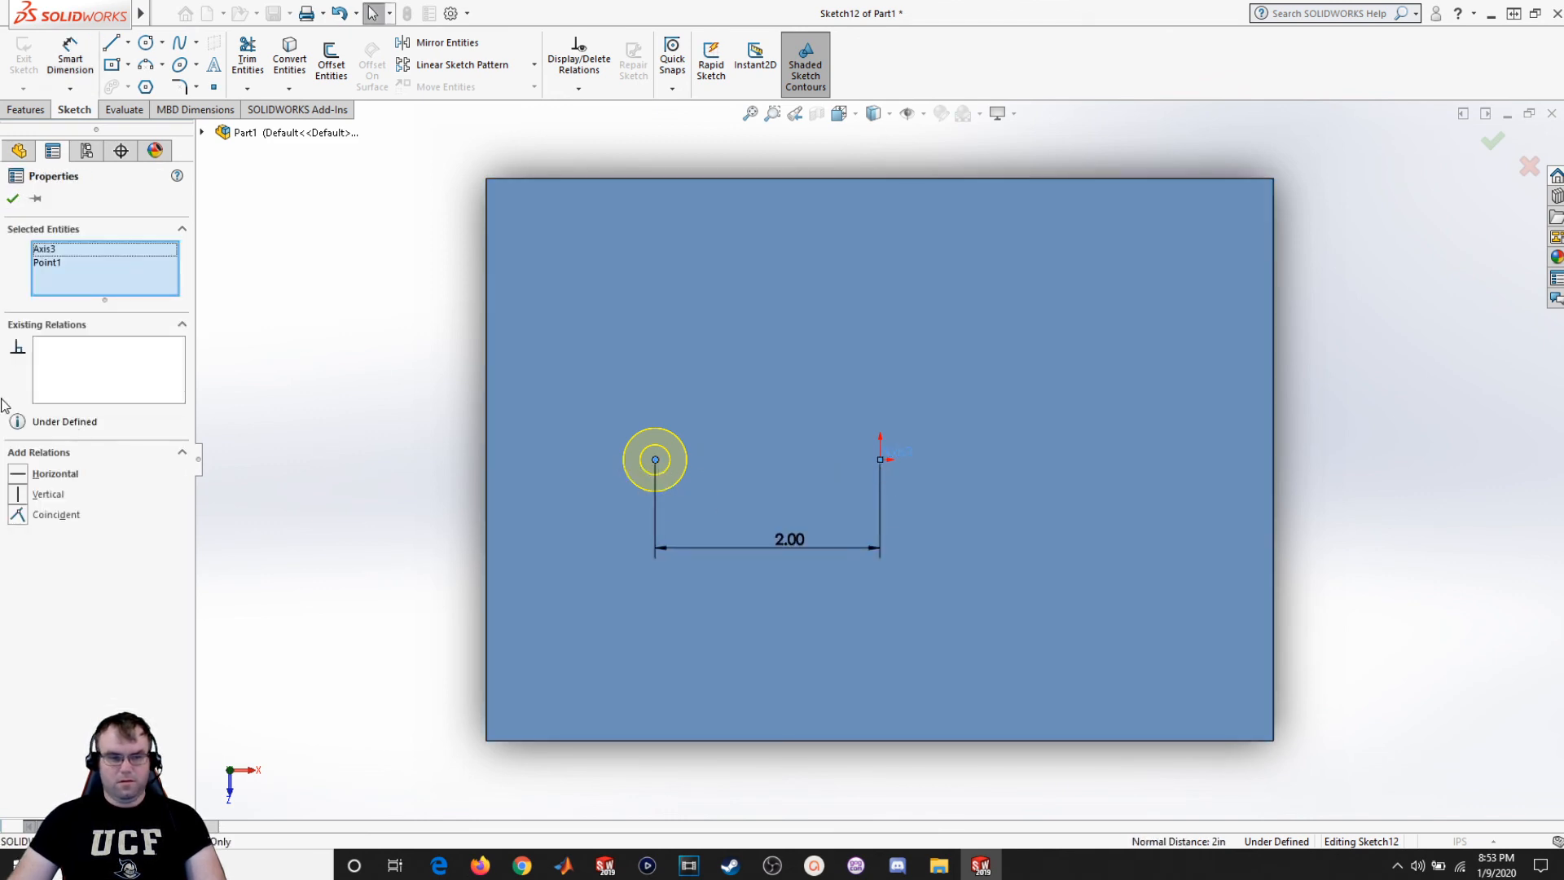
pyautogui.click(26, 474)
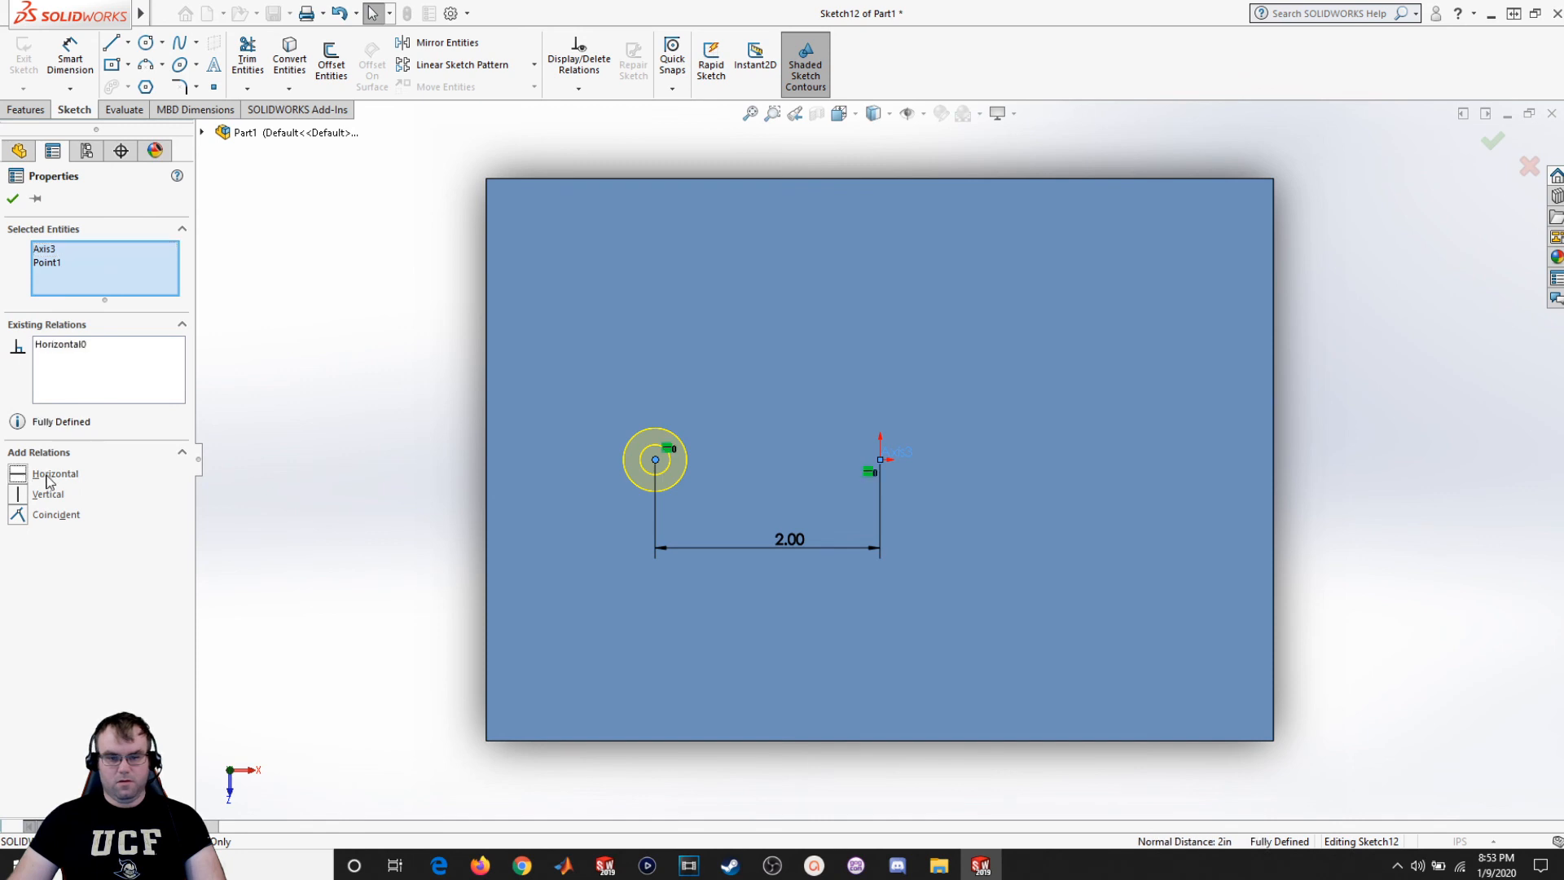
pyautogui.click(12, 199)
pyautogui.click(12, 199)
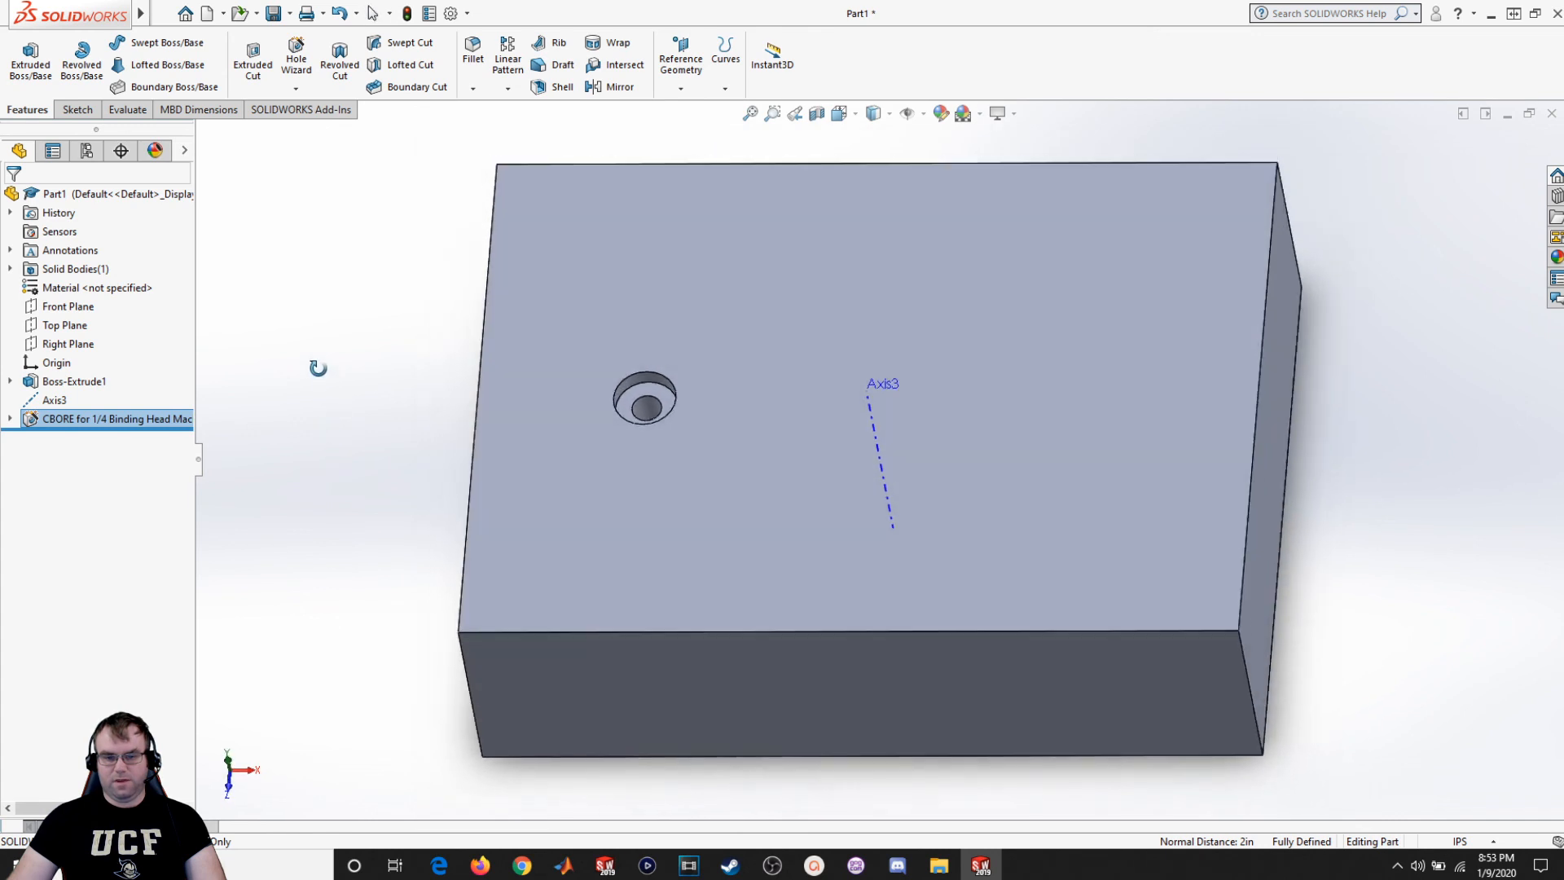
# Start a Circular Pattern of the counterbore hole, with the central reference axis as its rotation axis.
pyautogui.click(509, 90)
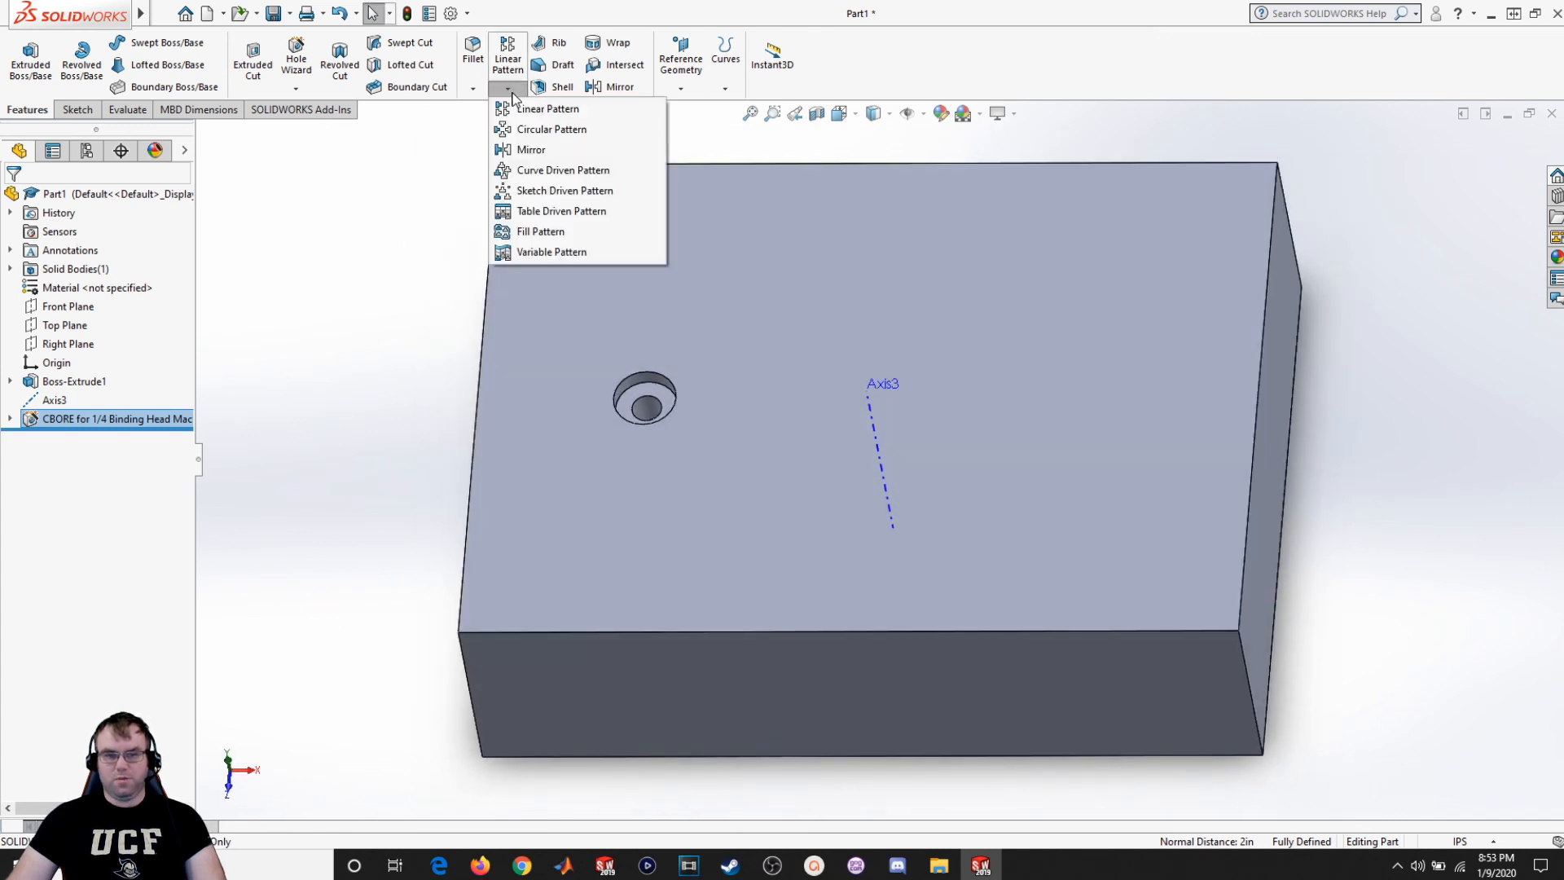
pyautogui.click(521, 129)
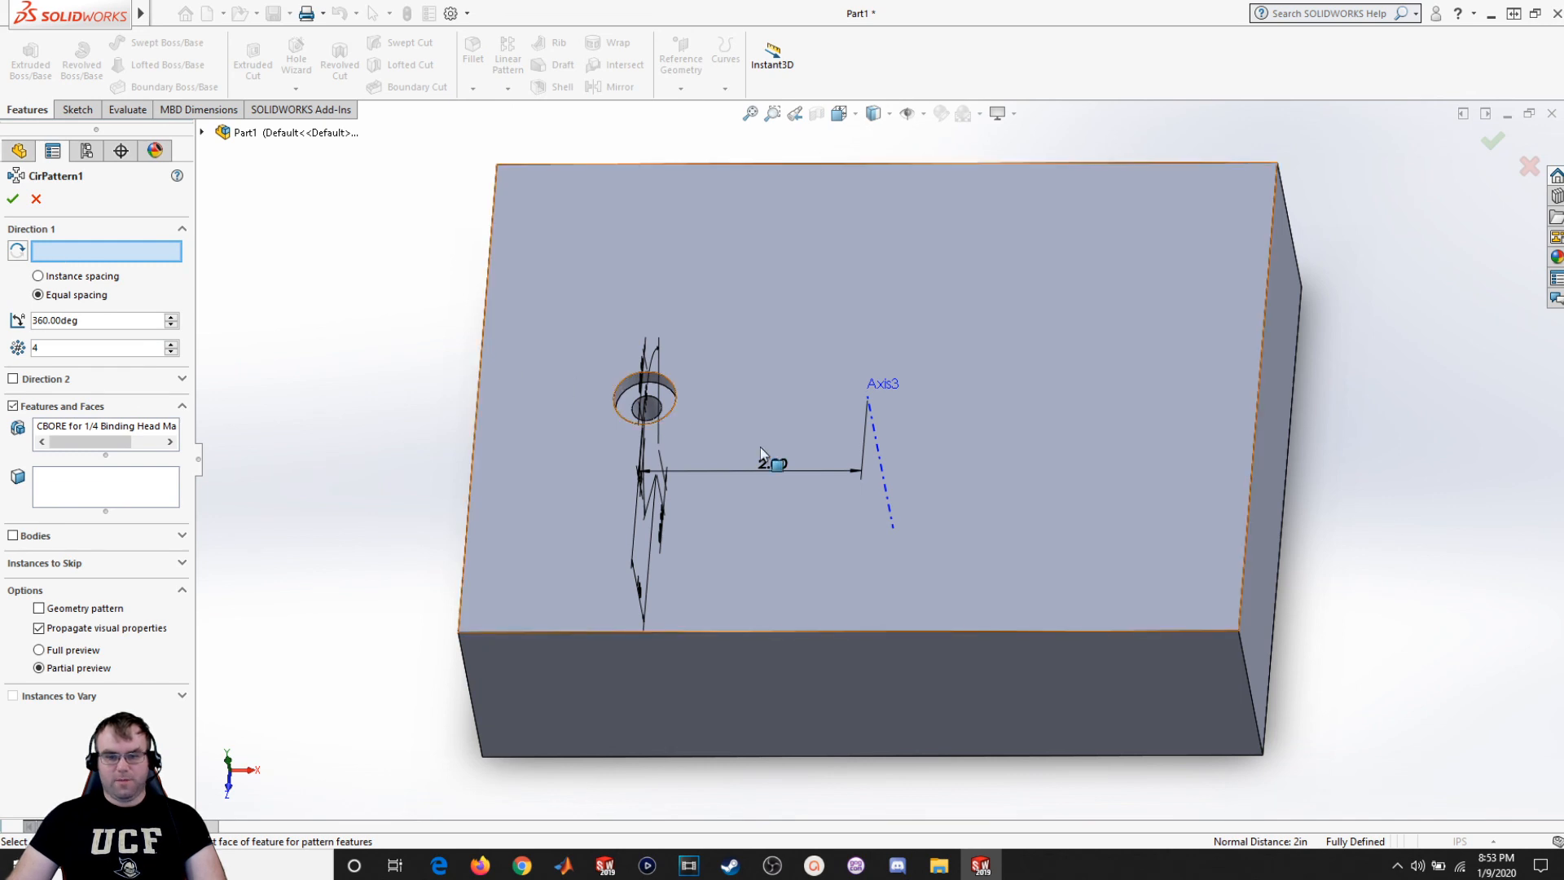
pyautogui.click(886, 481)
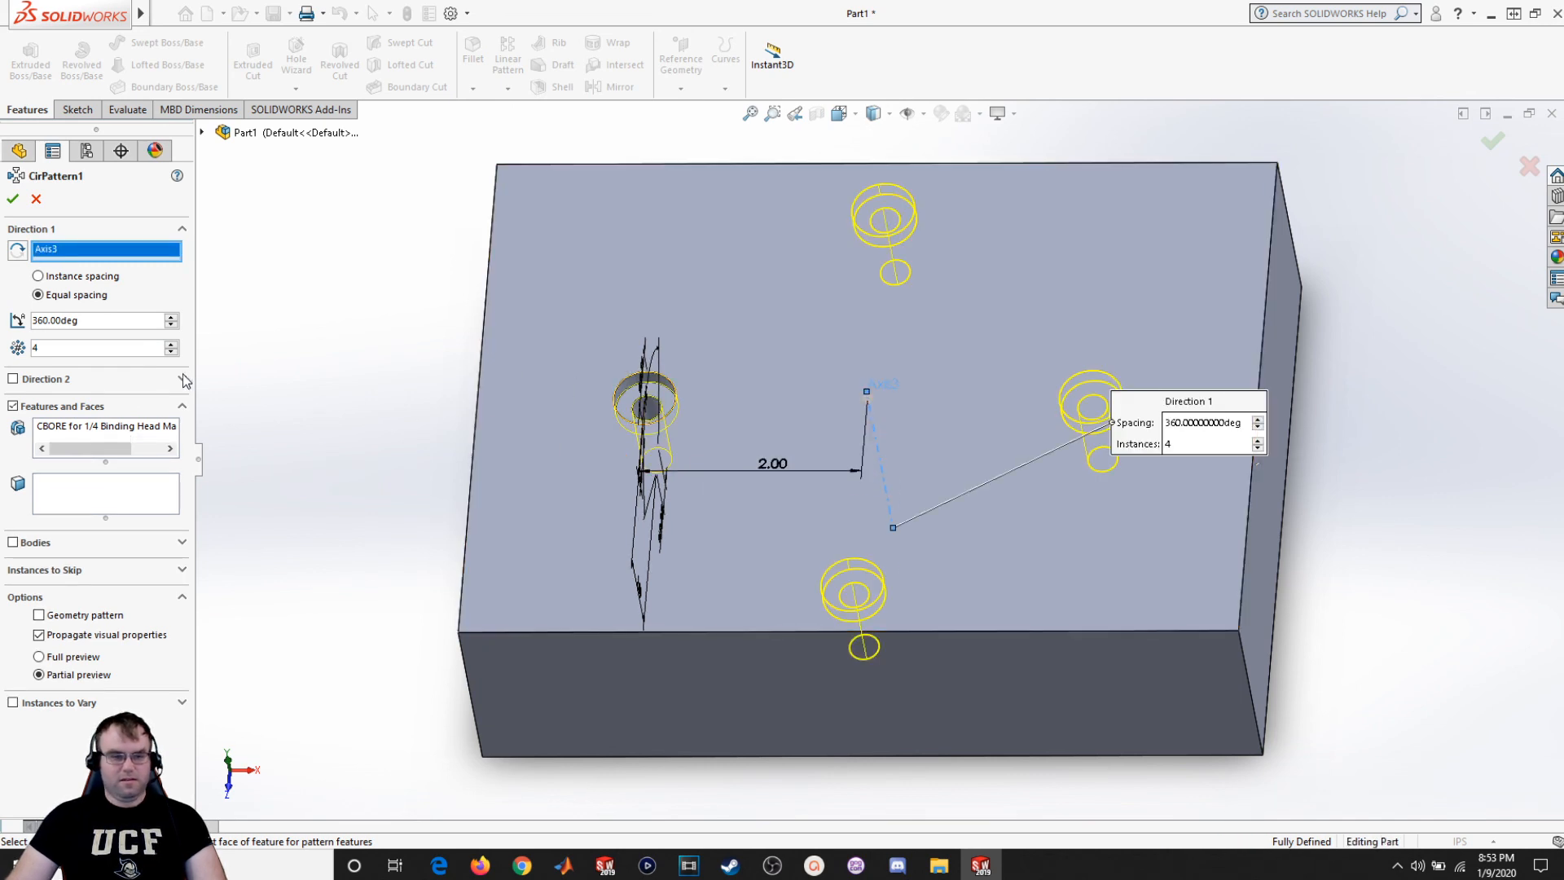
pyautogui.click(94, 436)
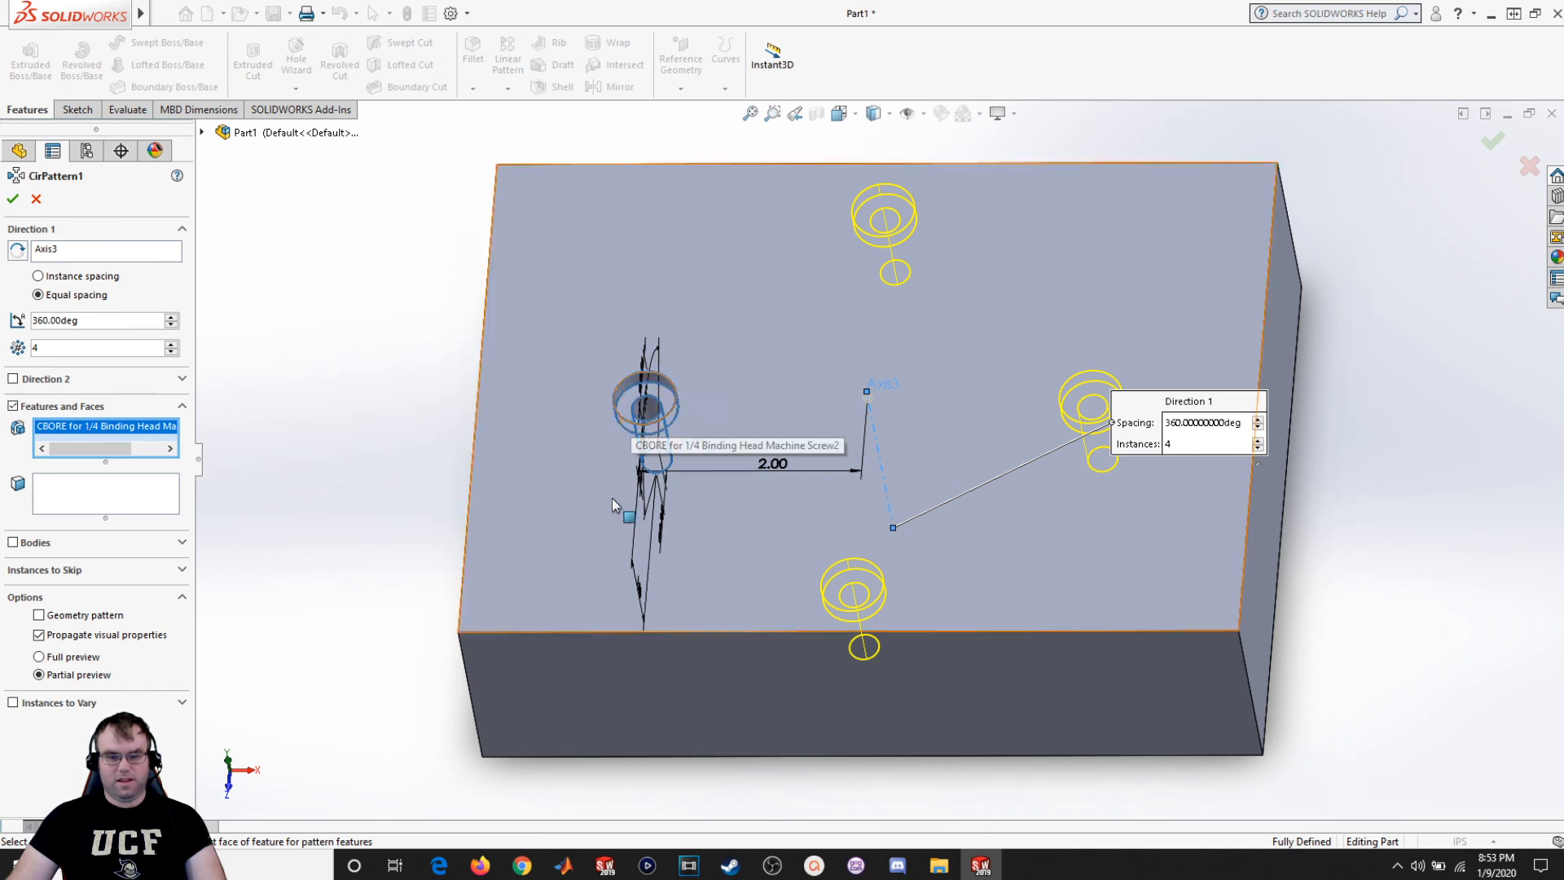
# Set the circular pattern to 8 instances equally spaced over 360 degrees and apply it.
pyautogui.click(171, 344)
pyautogui.click(171, 343)
pyautogui.click(171, 343)
pyautogui.click(171, 343)
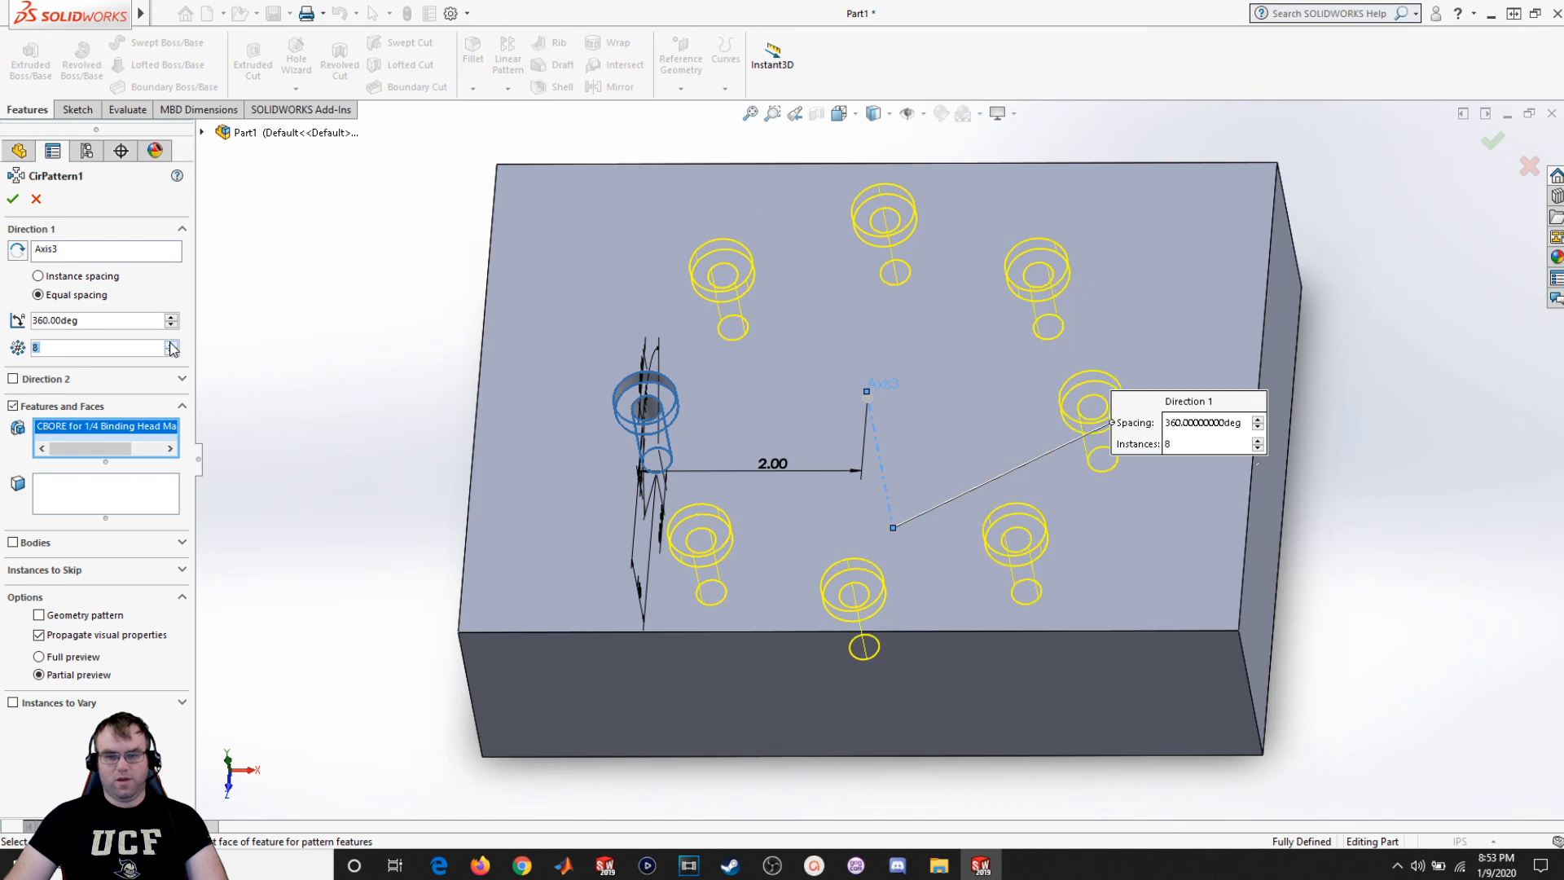
pyautogui.click(12, 201)
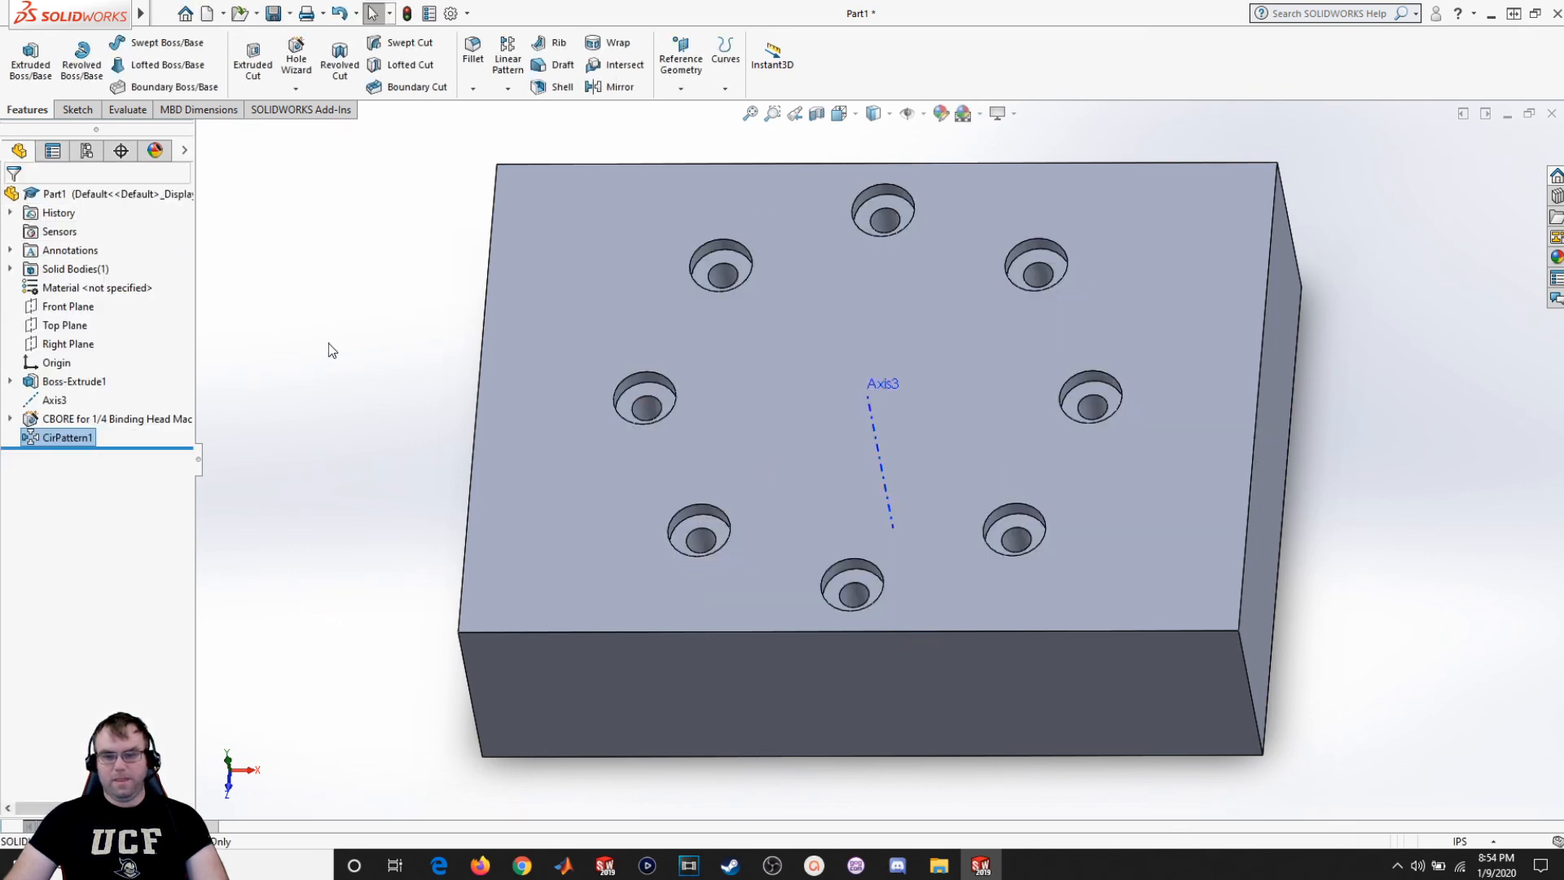
pyautogui.moveTo(332, 345); pyautogui.dragTo(312, 421, button='middle')
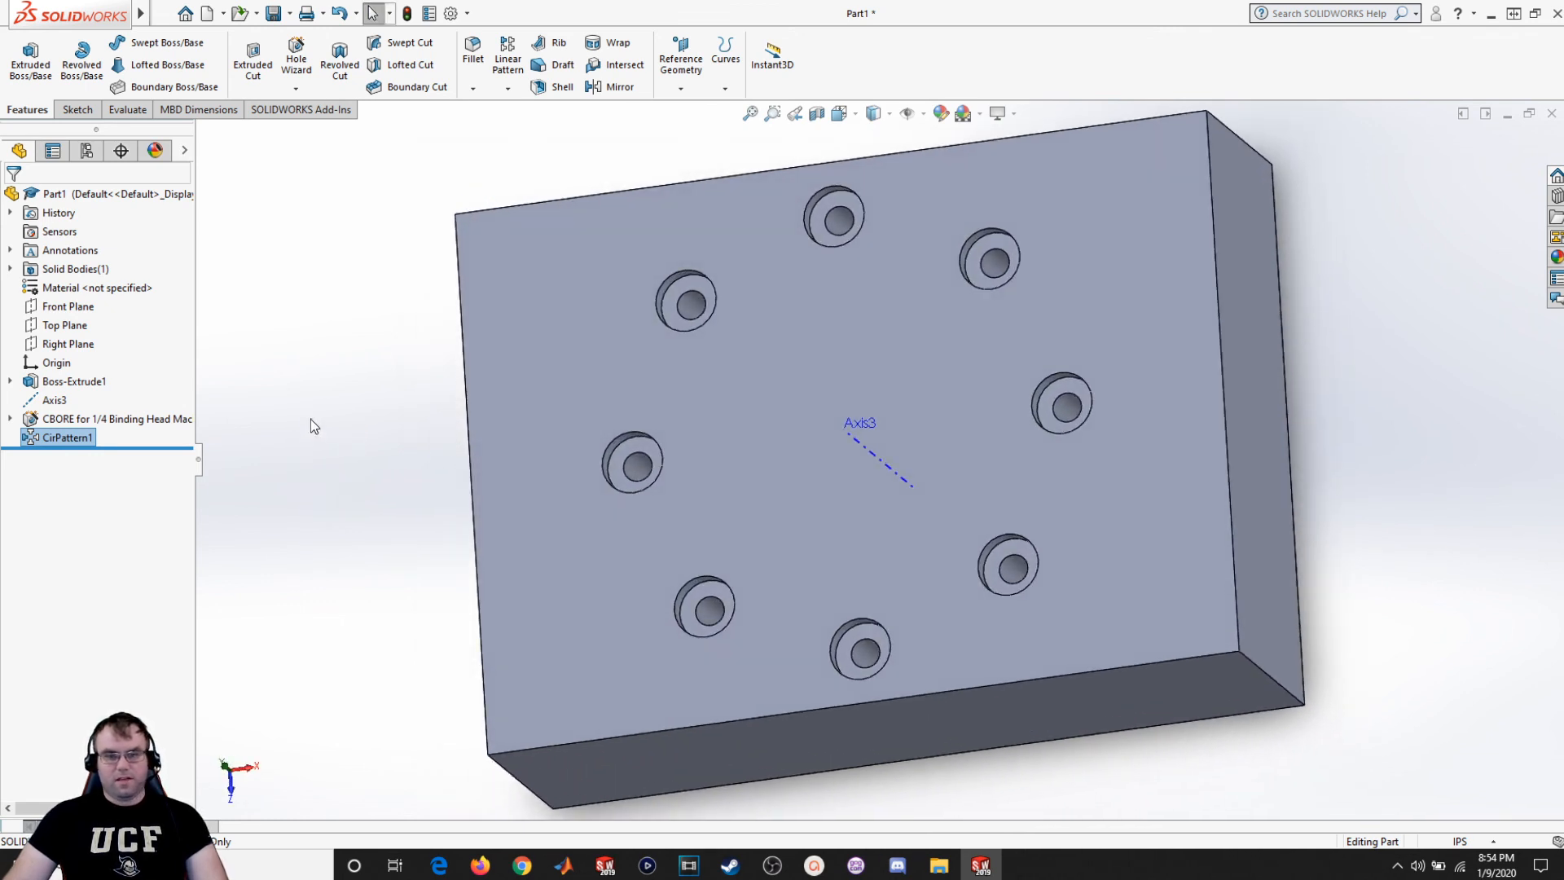